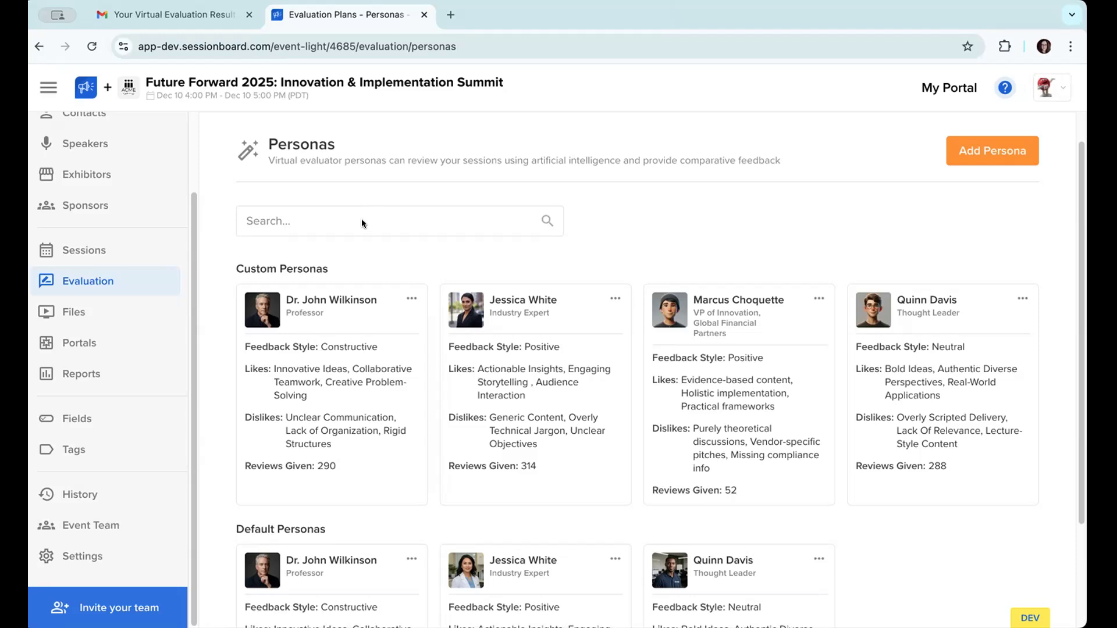
Step: Open the event settings and review the event details, including the conference description, tracks and session formats in the theme
{"action": "left_click", "coordinate": [108, 555]}
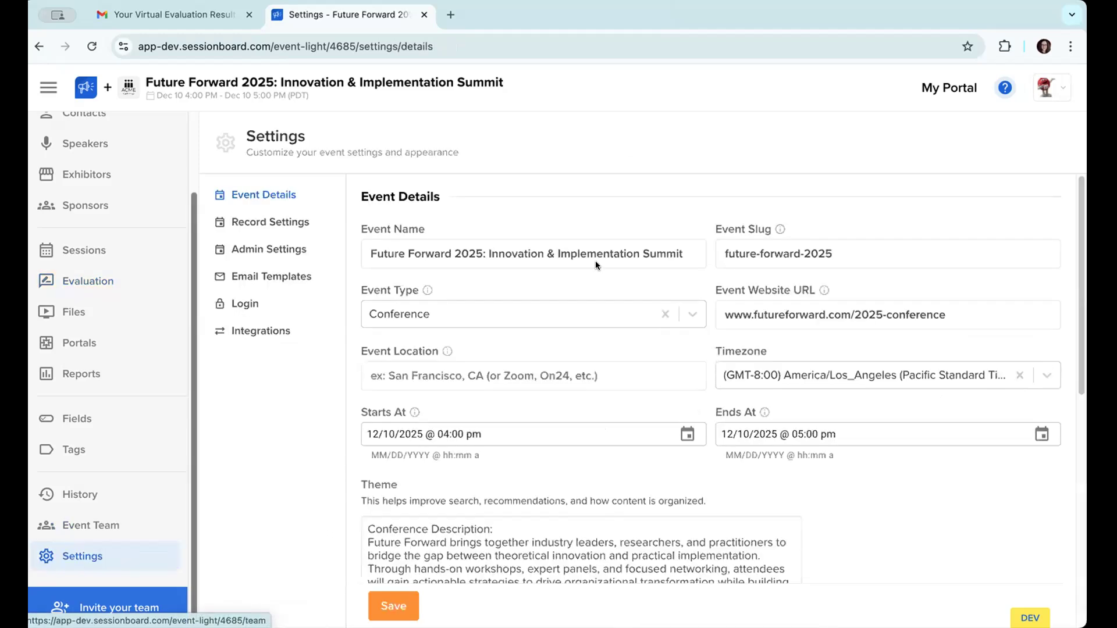
{"action": "scroll", "coordinate": [595, 261], "scroll_direction": "down", "scroll_amount": 1}
{"action": "scroll", "coordinate": [595, 260], "scroll_direction": "up", "scroll_amount": 1}
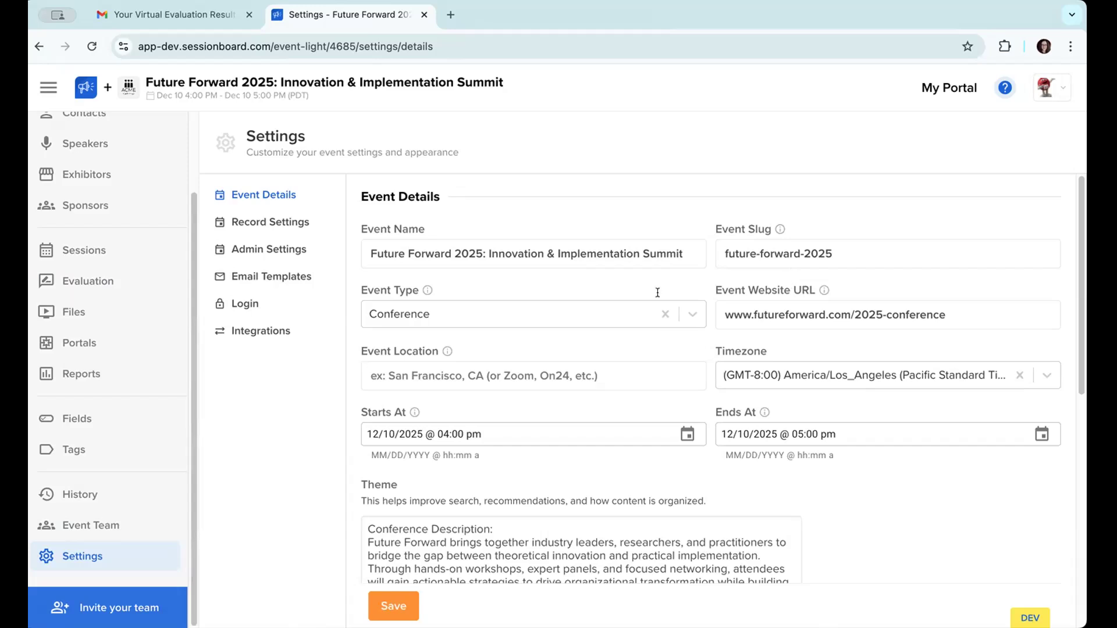
{"action": "scroll", "coordinate": [493, 406], "scroll_direction": "down", "scroll_amount": 5}
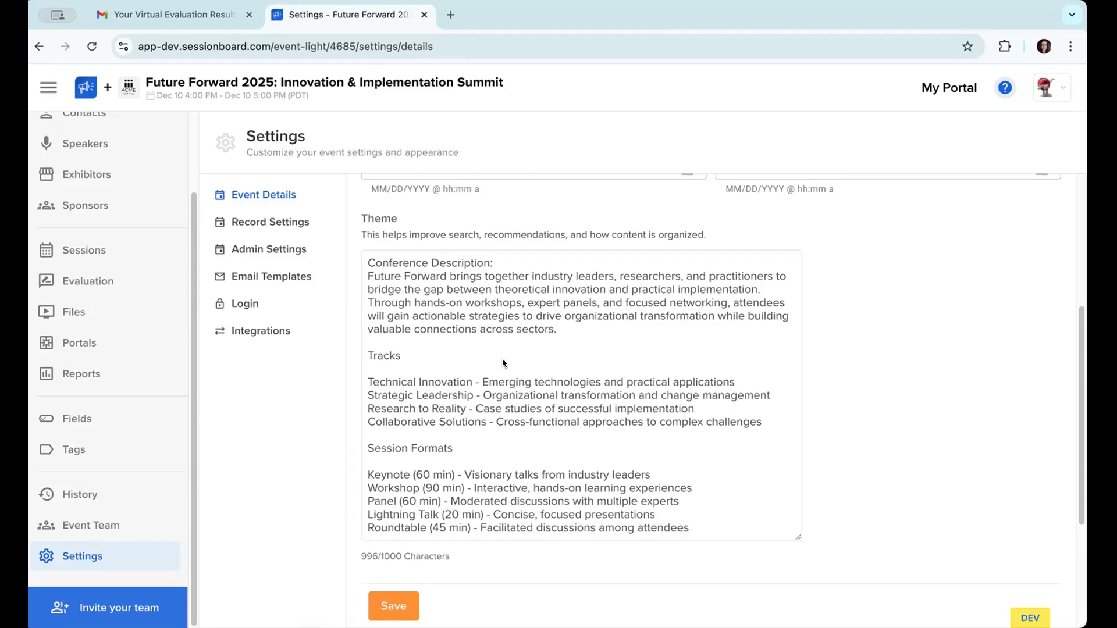
{"action": "left_click_drag", "start_coordinate": [518, 511], "coordinate": [518, 498]}
{"action": "left_click", "coordinate": [518, 498]}
Step: Open the evaluation personas and look through the custom and default ones
{"action": "left_click", "coordinate": [98, 282]}
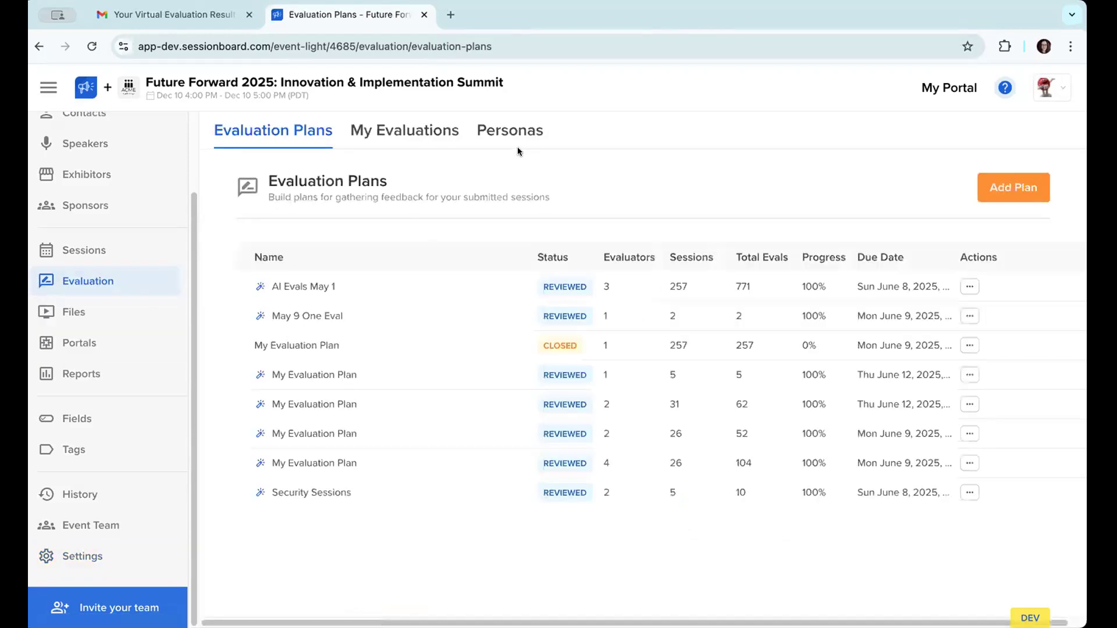
{"action": "left_click", "coordinate": [516, 138]}
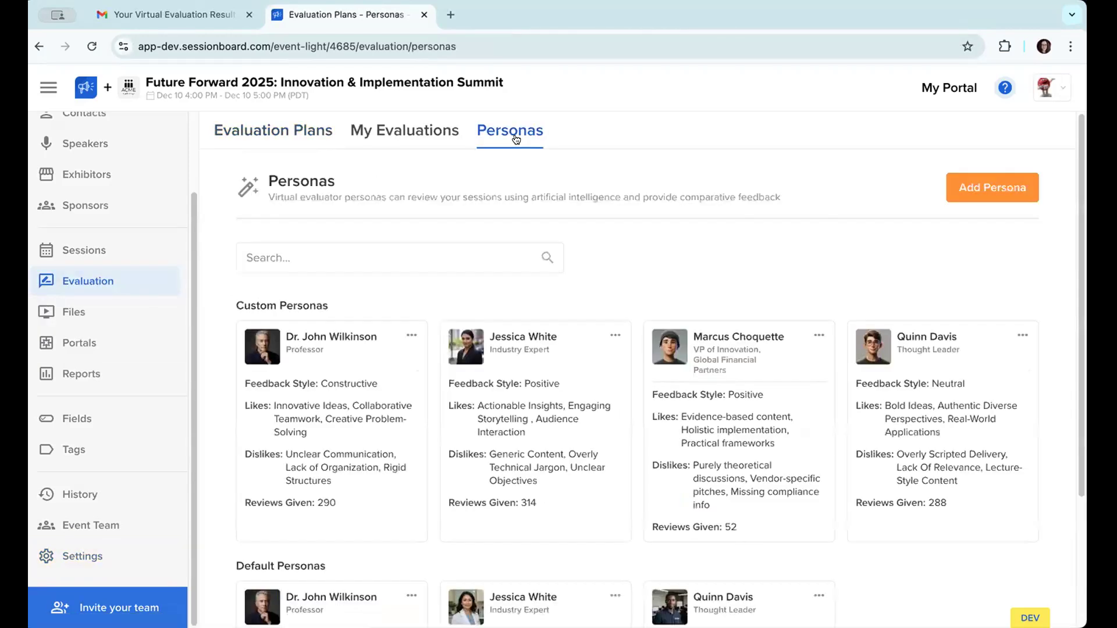
{"action": "scroll", "coordinate": [638, 244], "scroll_direction": "down", "scroll_amount": 1}
{"action": "scroll", "coordinate": [639, 244], "scroll_direction": "up", "scroll_amount": 1}
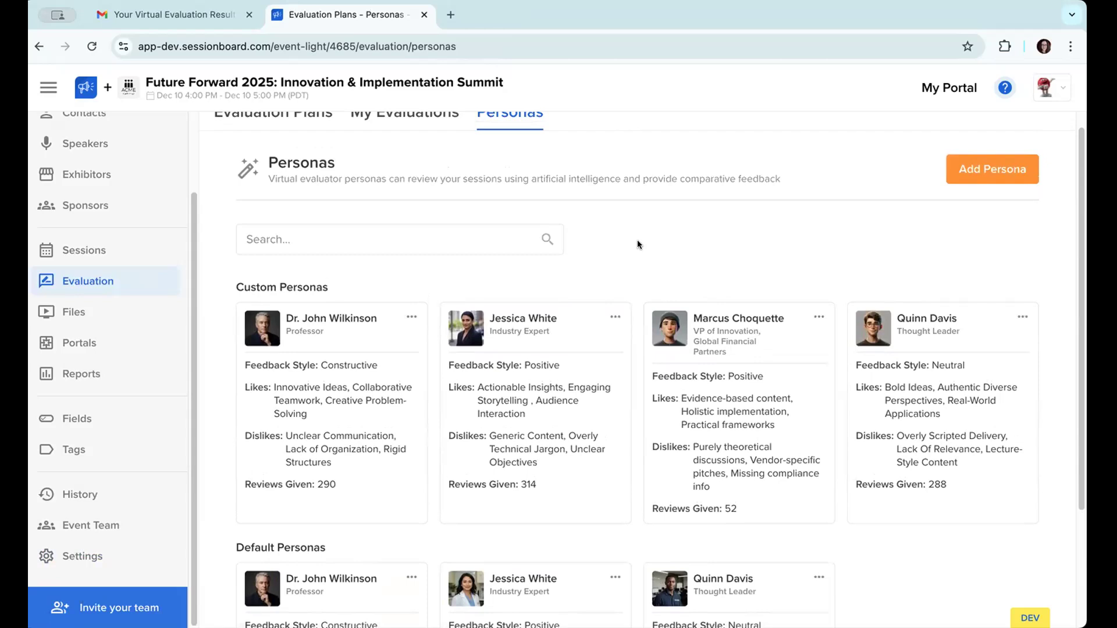
{"action": "scroll", "coordinate": [637, 245], "scroll_direction": "down", "scroll_amount": 3}
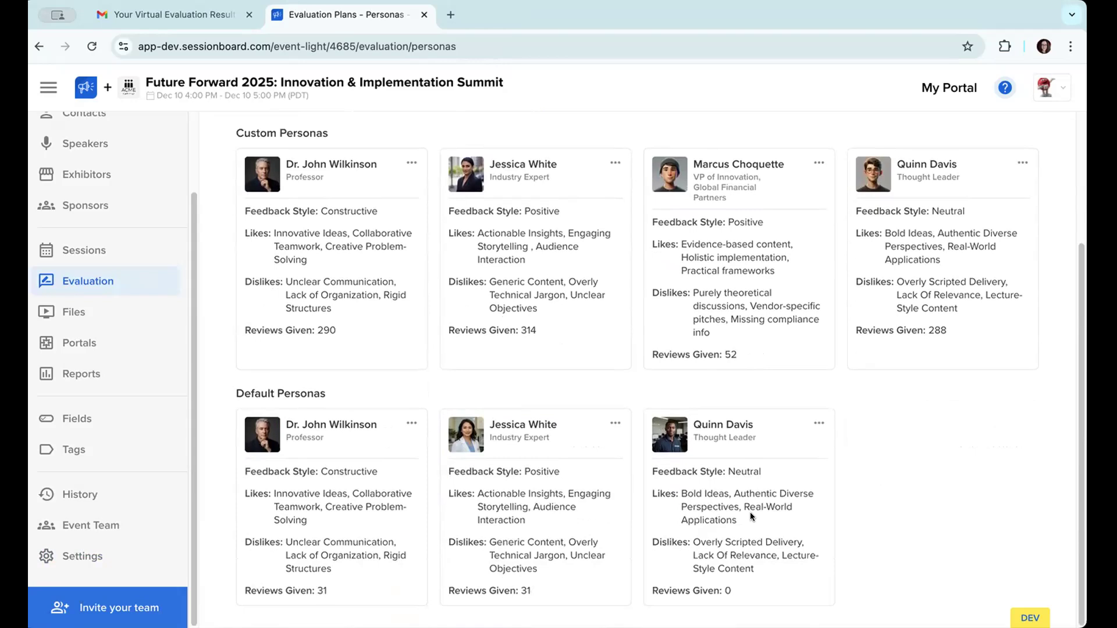
Step: Open the default Industry Expert persona for editing, review its biography, feedback style, likes and dislikes, and close it without changes
{"action": "left_click", "coordinate": [616, 423]}
{"action": "left_click", "coordinate": [619, 443]}
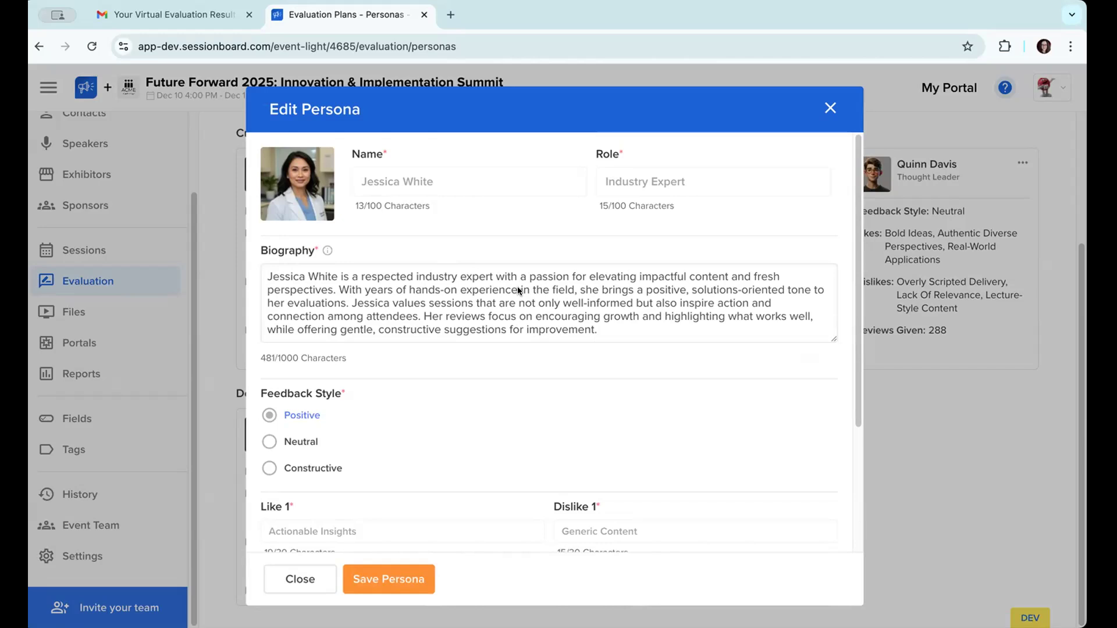
{"action": "left_click_drag", "start_coordinate": [461, 289], "coordinate": [512, 291]}
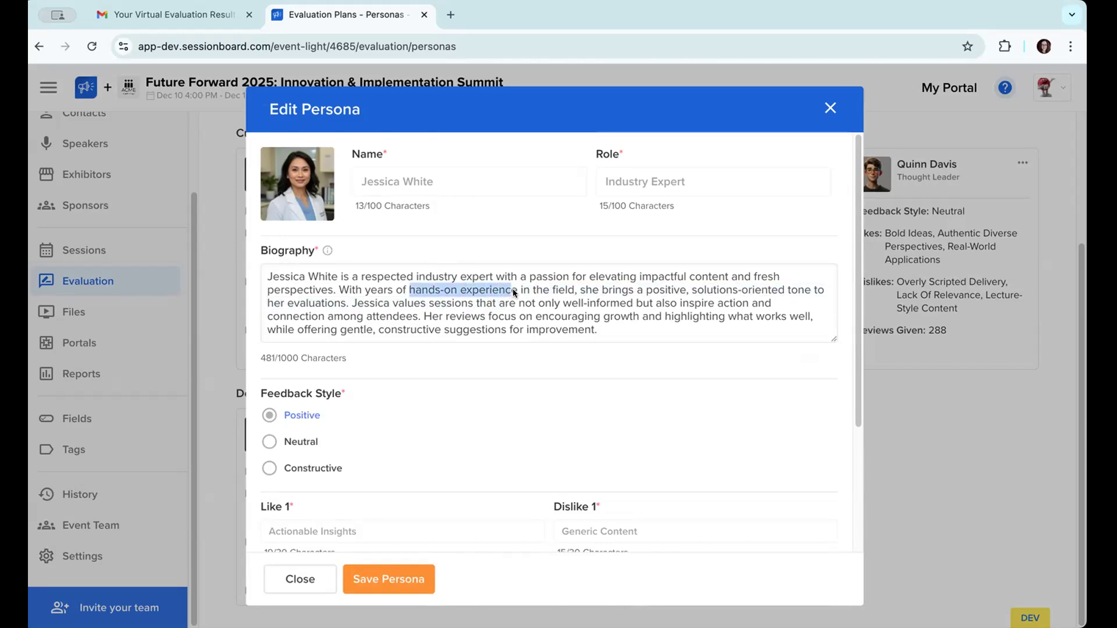
{"action": "left_click", "coordinate": [560, 307]}
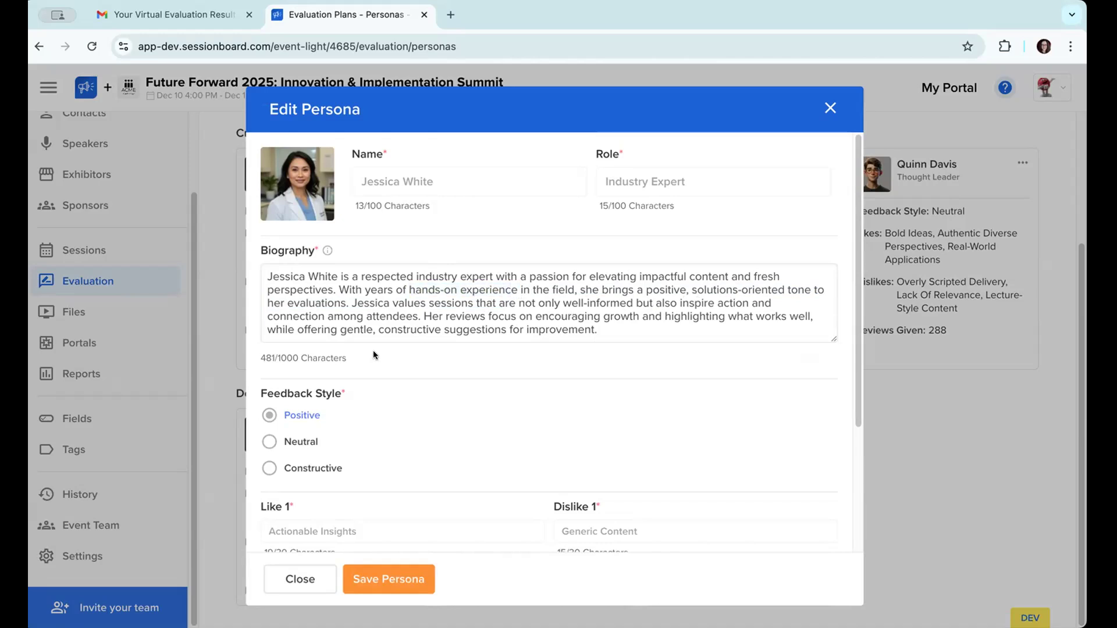
{"action": "scroll", "coordinate": [372, 350], "scroll_direction": "down", "scroll_amount": 1}
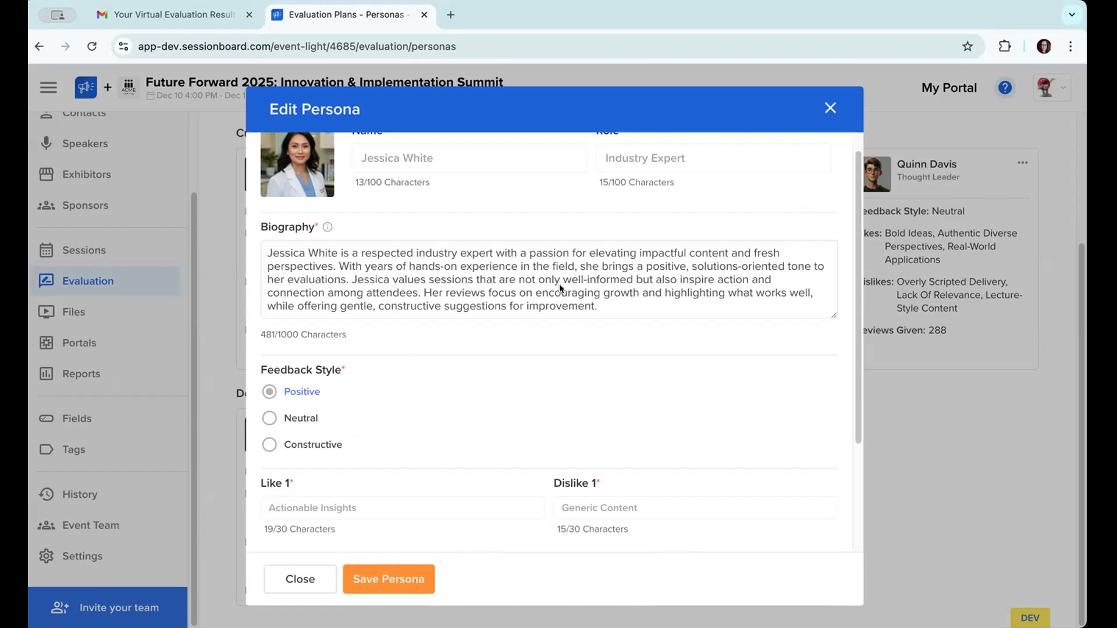
{"action": "left_click_drag", "start_coordinate": [510, 292], "coordinate": [633, 292]}
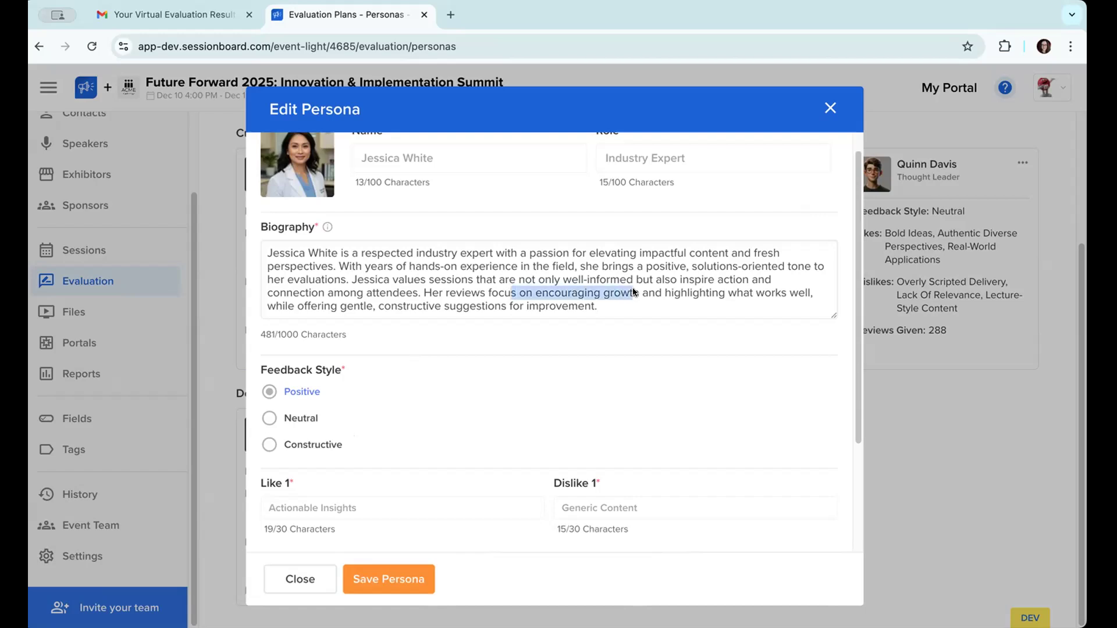
{"action": "left_click", "coordinate": [631, 289]}
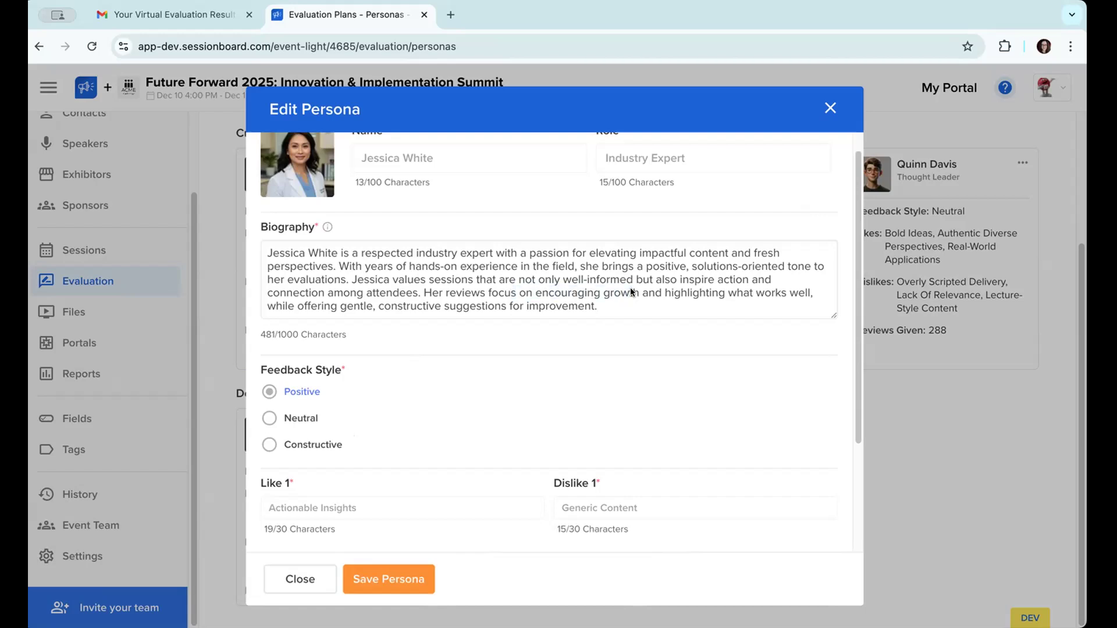
{"action": "scroll", "coordinate": [631, 292], "scroll_direction": "down", "scroll_amount": 3}
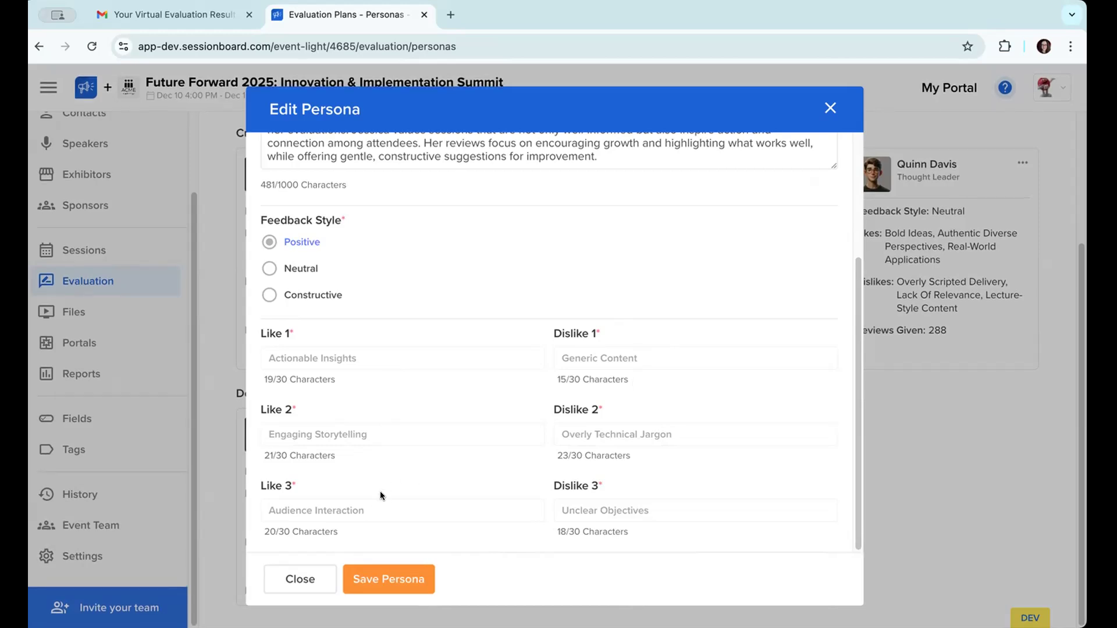
{"action": "scroll", "coordinate": [678, 365], "scroll_direction": "up", "scroll_amount": 3}
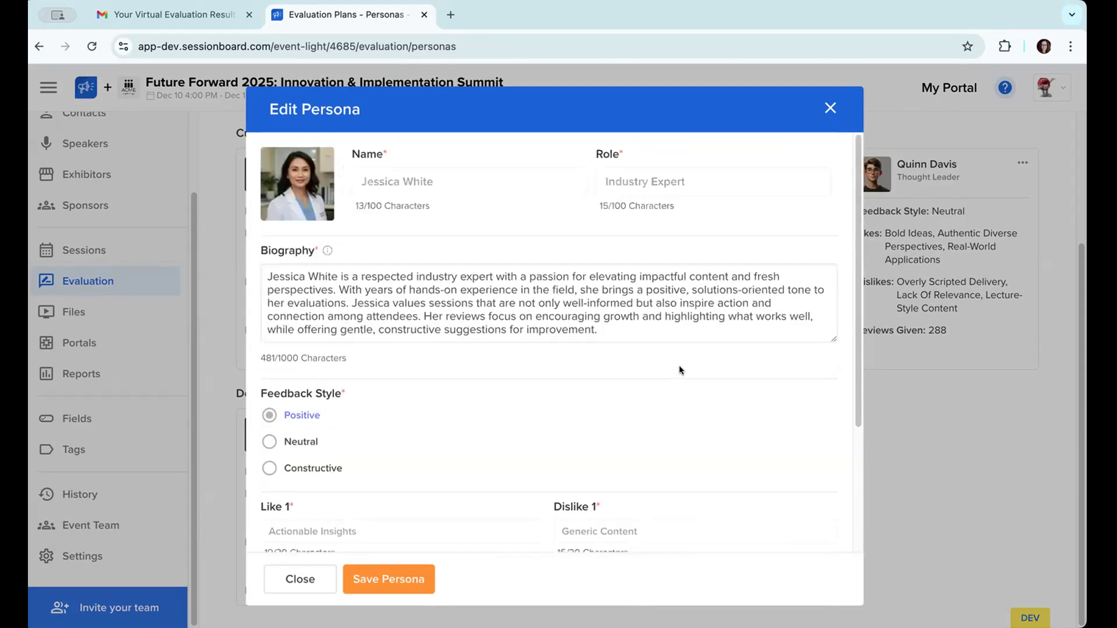
{"action": "left_click", "coordinate": [828, 108]}
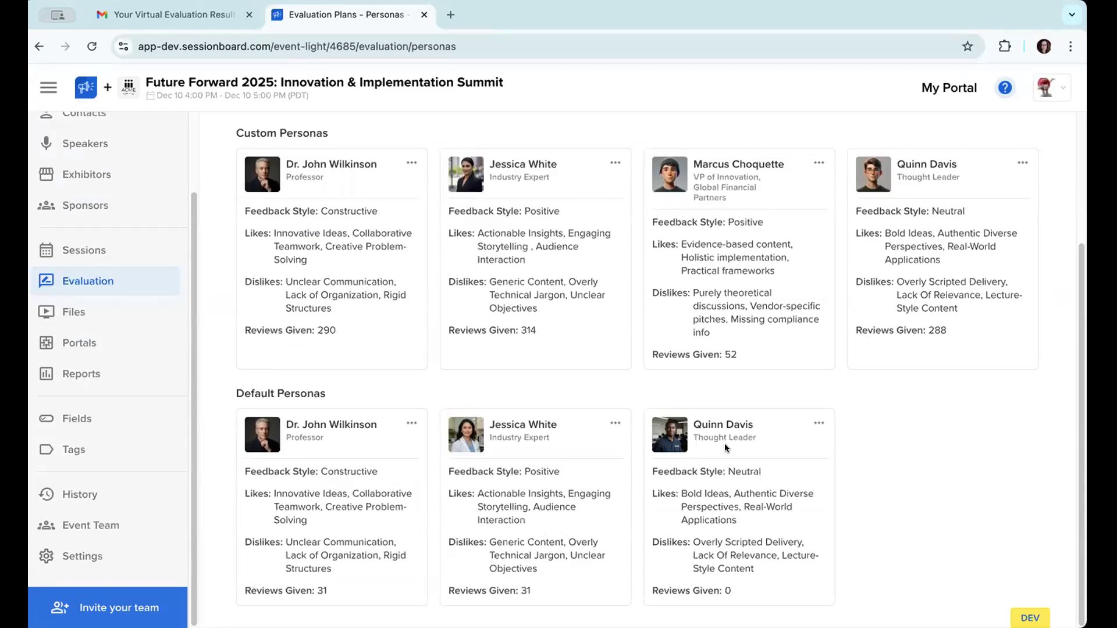
{"action": "scroll", "coordinate": [726, 448], "scroll_direction": "up", "scroll_amount": 3}
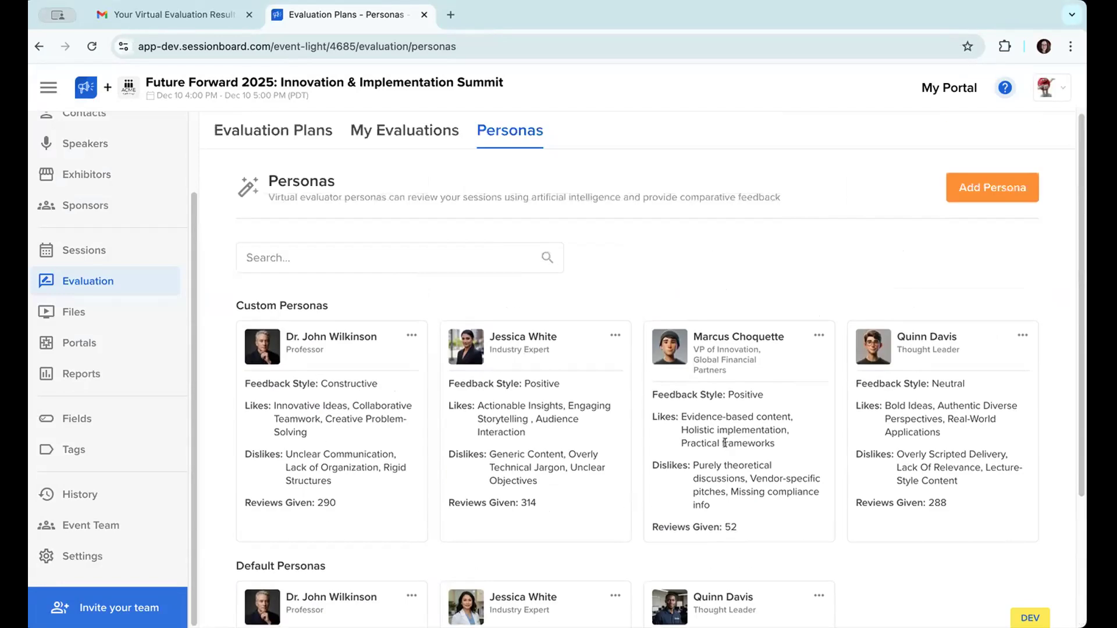
{"action": "left_click", "coordinate": [993, 187]}
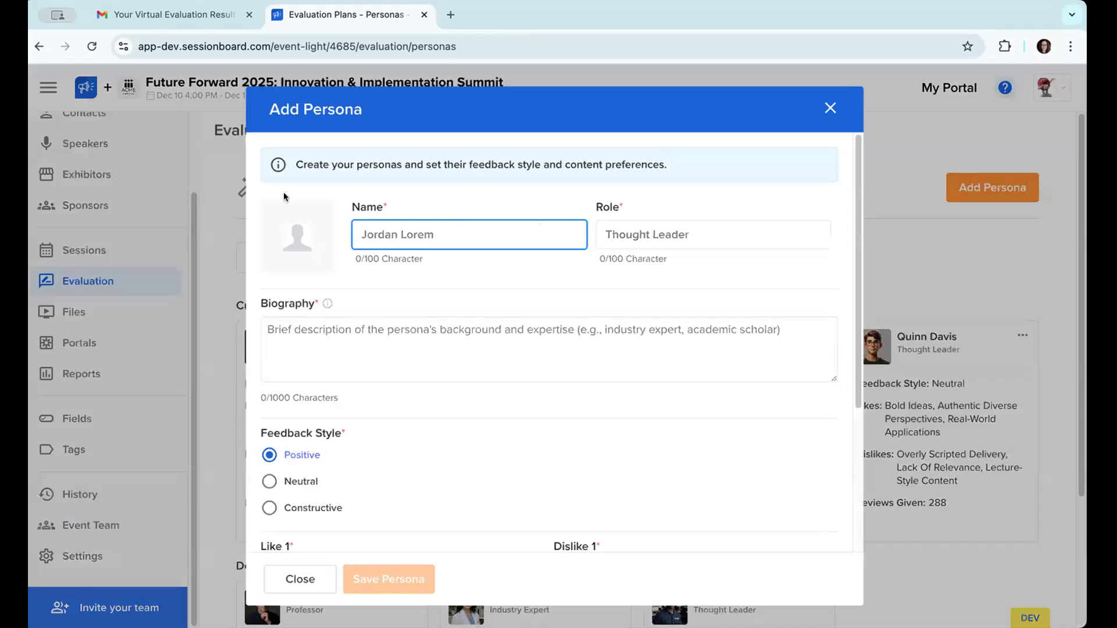
{"action": "left_click", "coordinate": [297, 236]}
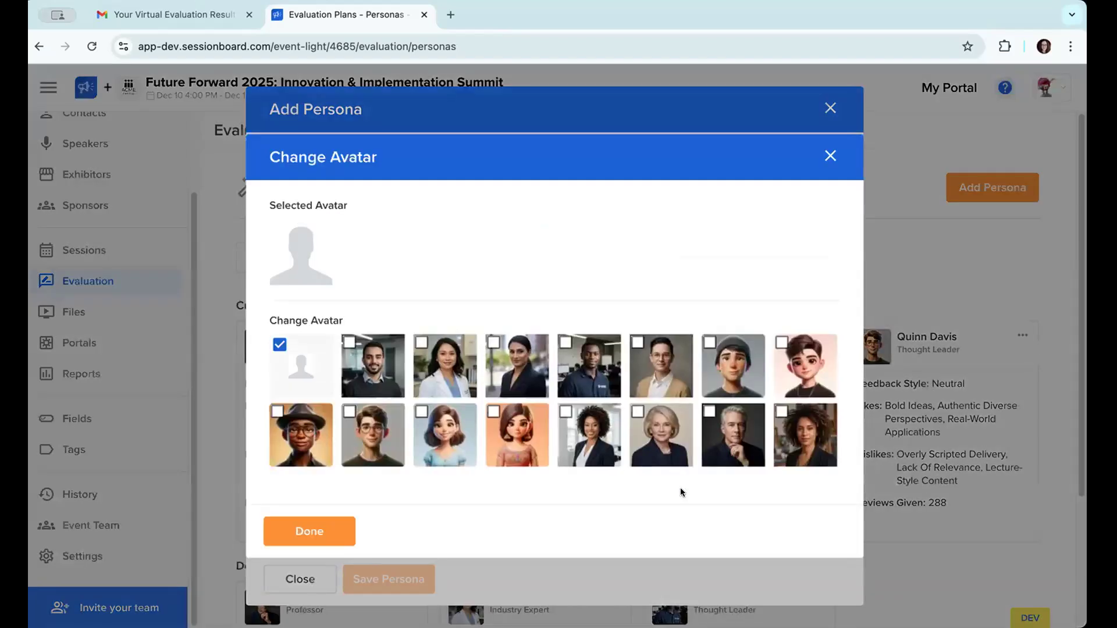
{"action": "left_click", "coordinate": [442, 417]}
{"action": "left_click", "coordinate": [327, 529]}
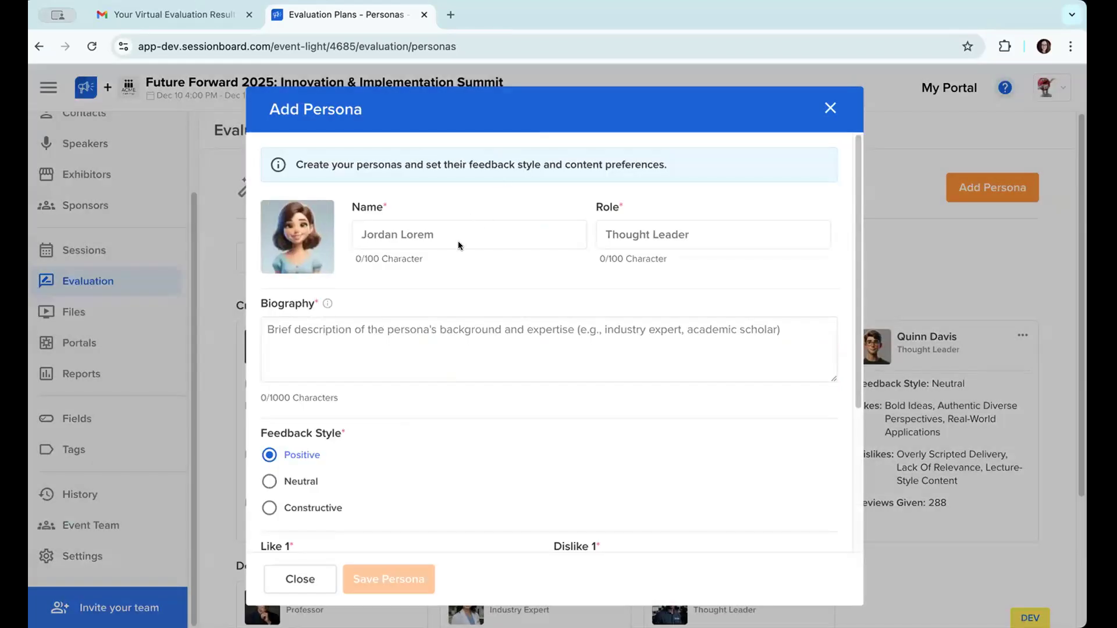
{"action": "left_click", "coordinate": [454, 233]}
{"action": "type", "text": "Reviewer #1"}
{"action": "key", "text": "Tab"}
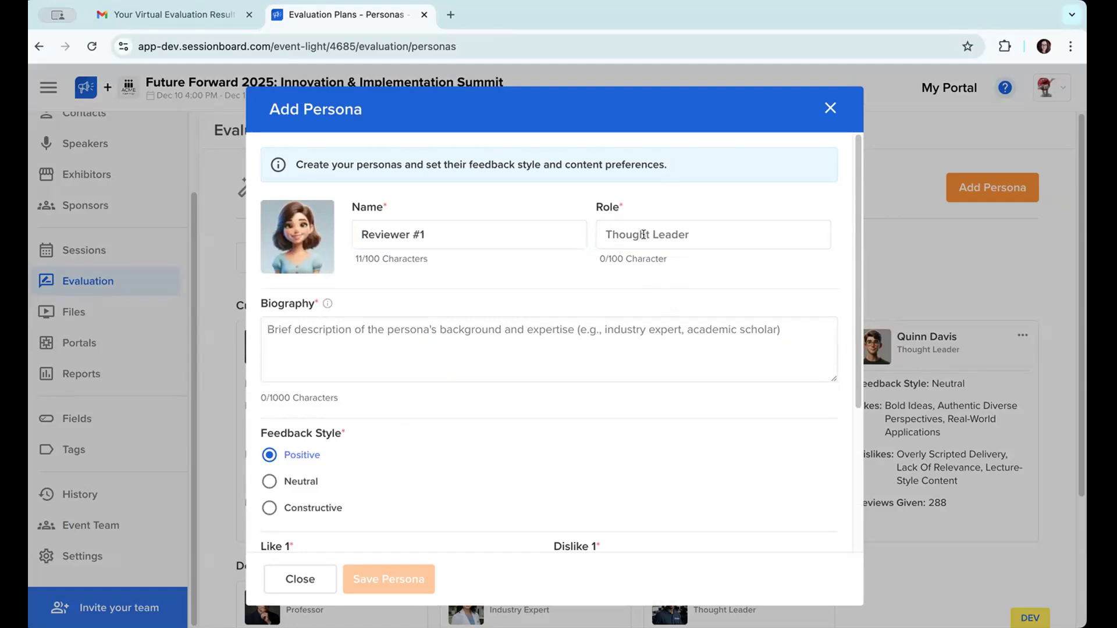
{"action": "scroll", "coordinate": [552, 449], "scroll_direction": "down", "scroll_amount": 3}
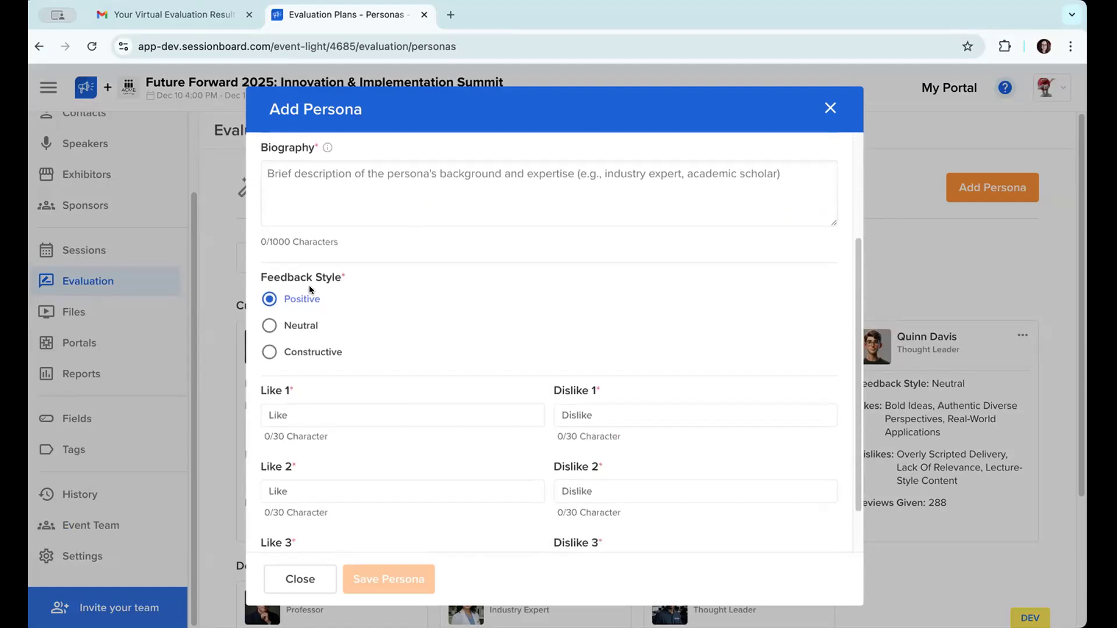
{"action": "scroll", "coordinate": [356, 324], "scroll_direction": "down", "scroll_amount": 1}
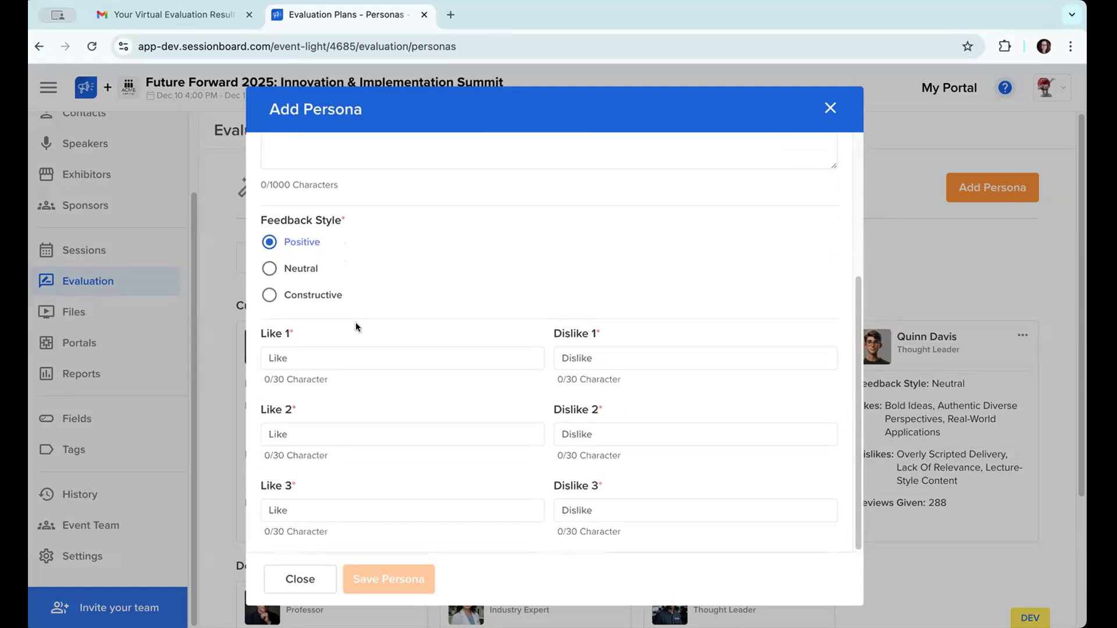
{"action": "left_click", "coordinate": [832, 111]}
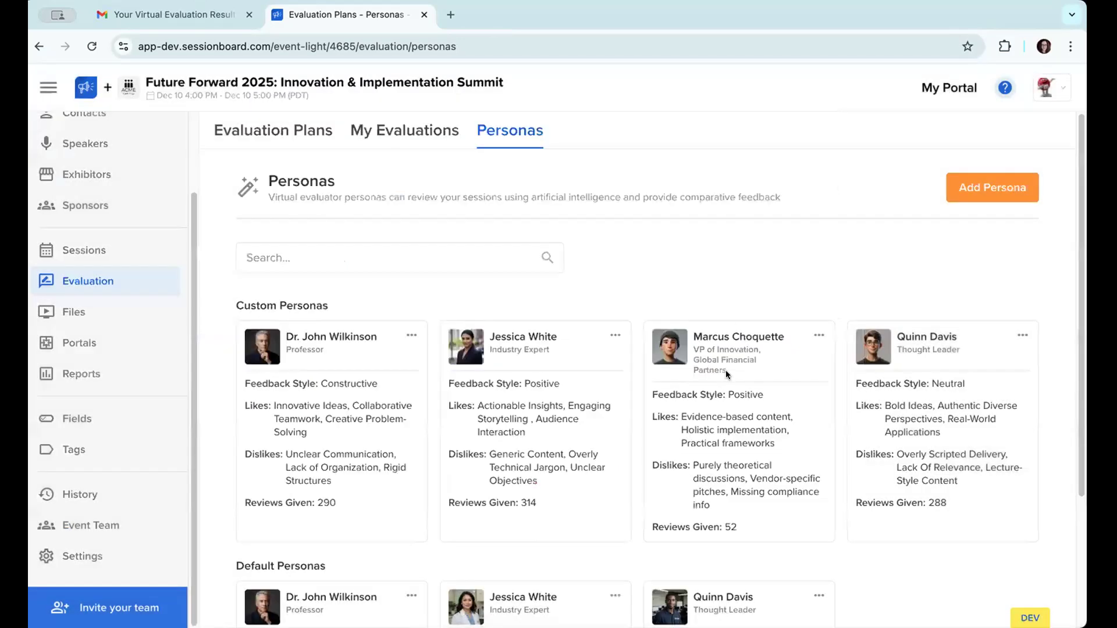
Step: Start a new evaluation plan of the Virtual Evaluators type and proceed to its configuration
{"action": "scroll", "coordinate": [725, 370], "scroll_direction": "down", "scroll_amount": 3}
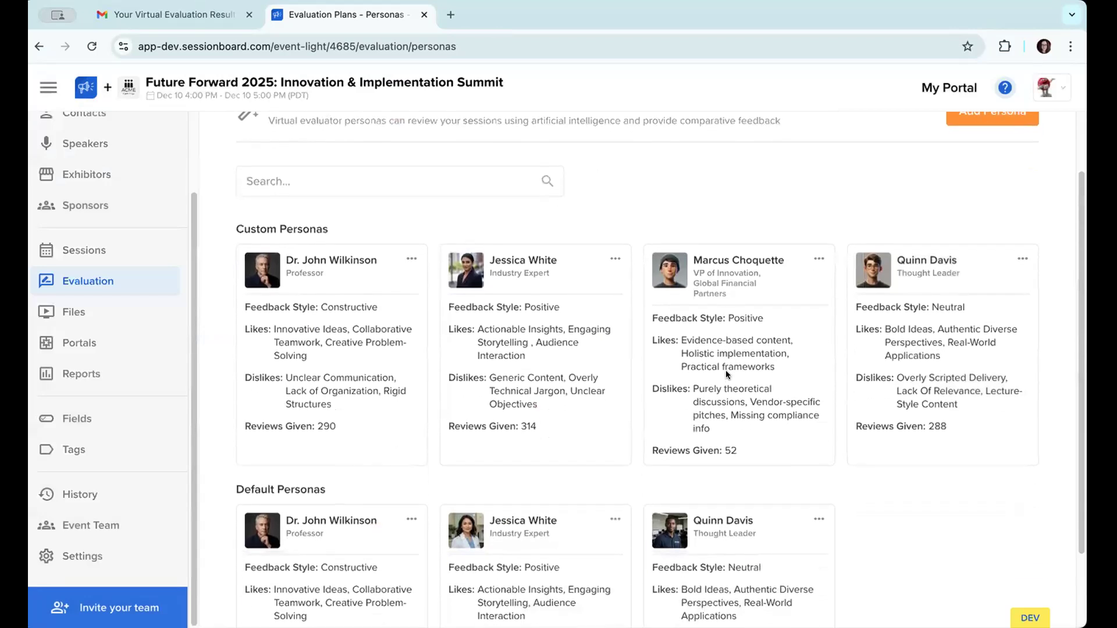
{"action": "scroll", "coordinate": [726, 374], "scroll_direction": "up", "scroll_amount": 3}
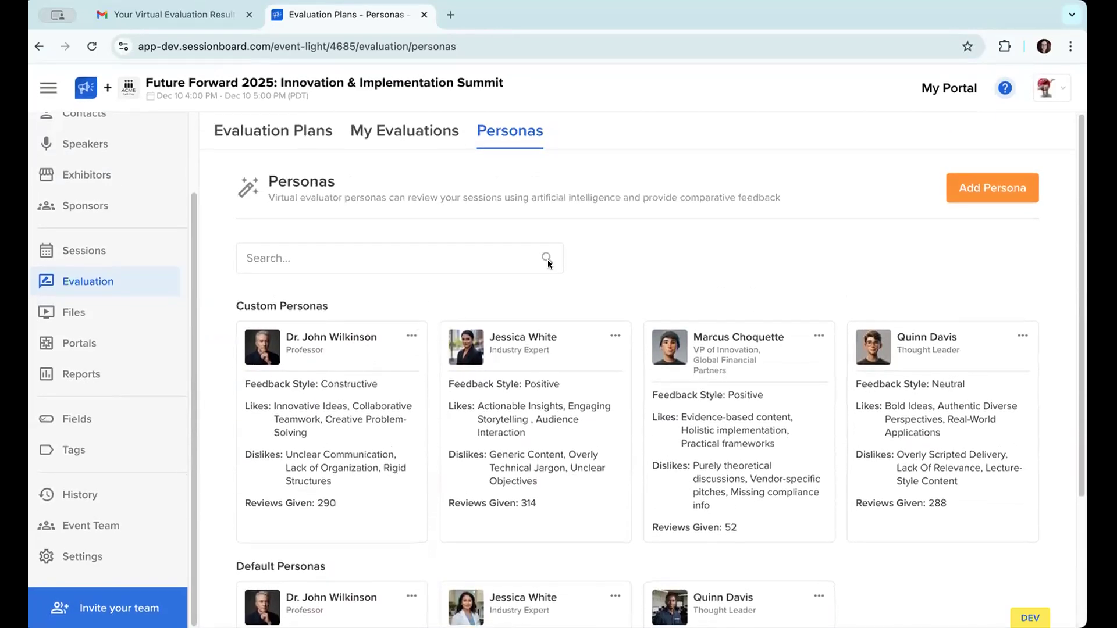
{"action": "left_click", "coordinate": [296, 138]}
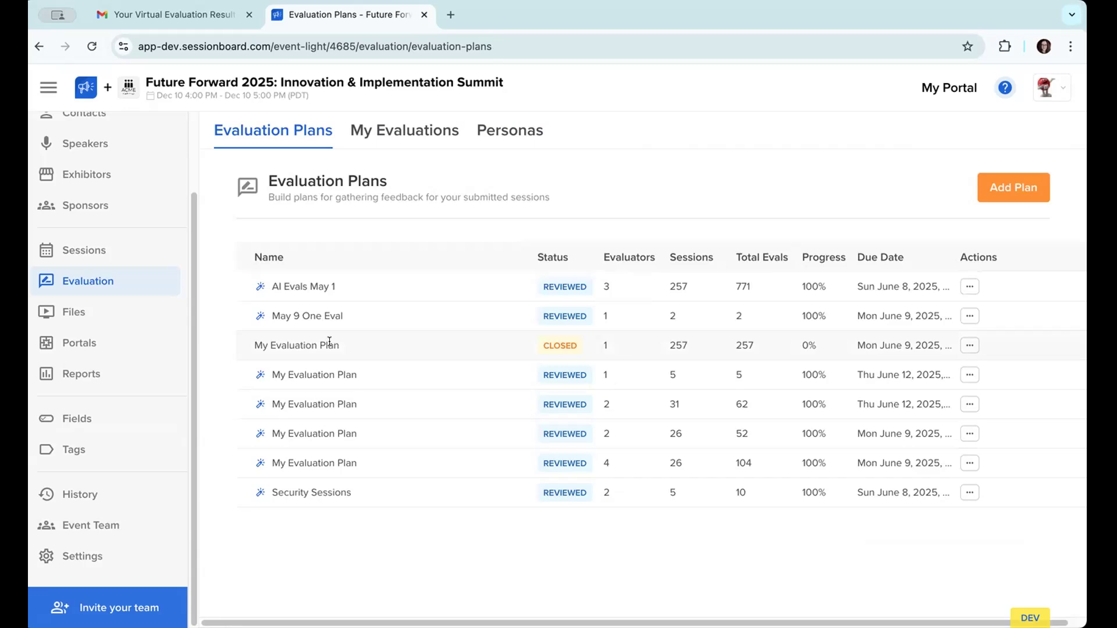
{"action": "left_click", "coordinate": [1034, 188]}
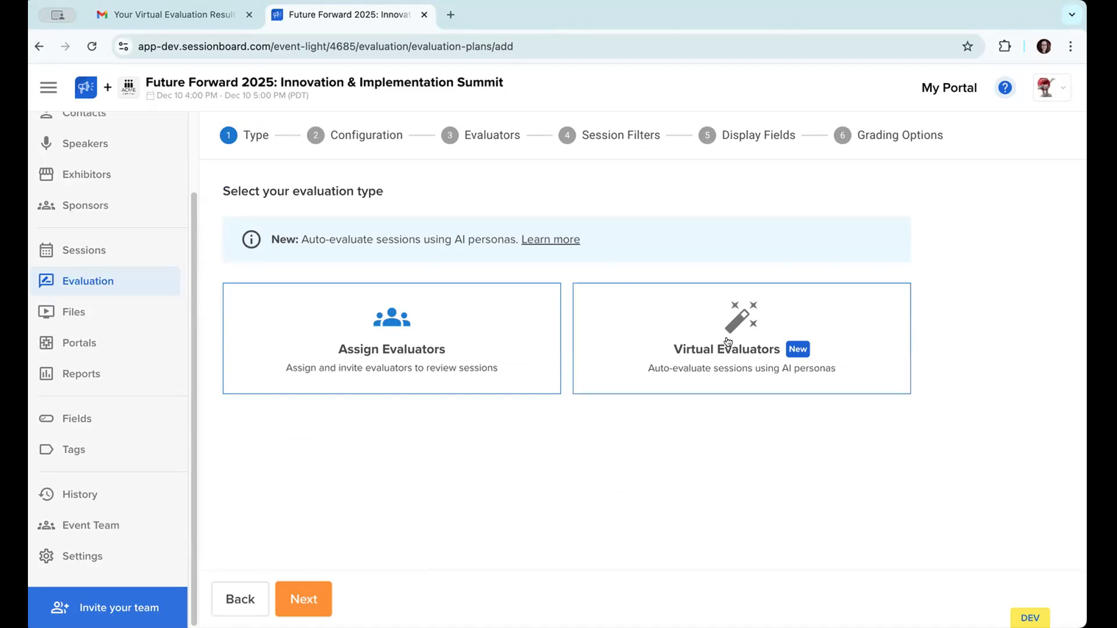
{"action": "left_click", "coordinate": [745, 350]}
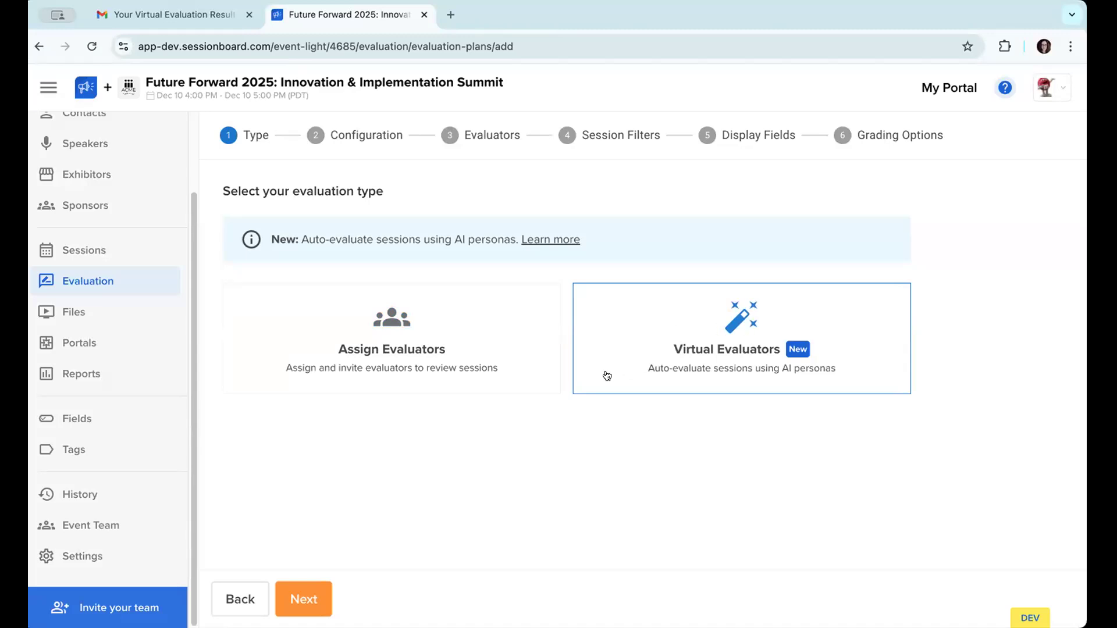
{"action": "left_click", "coordinate": [293, 601]}
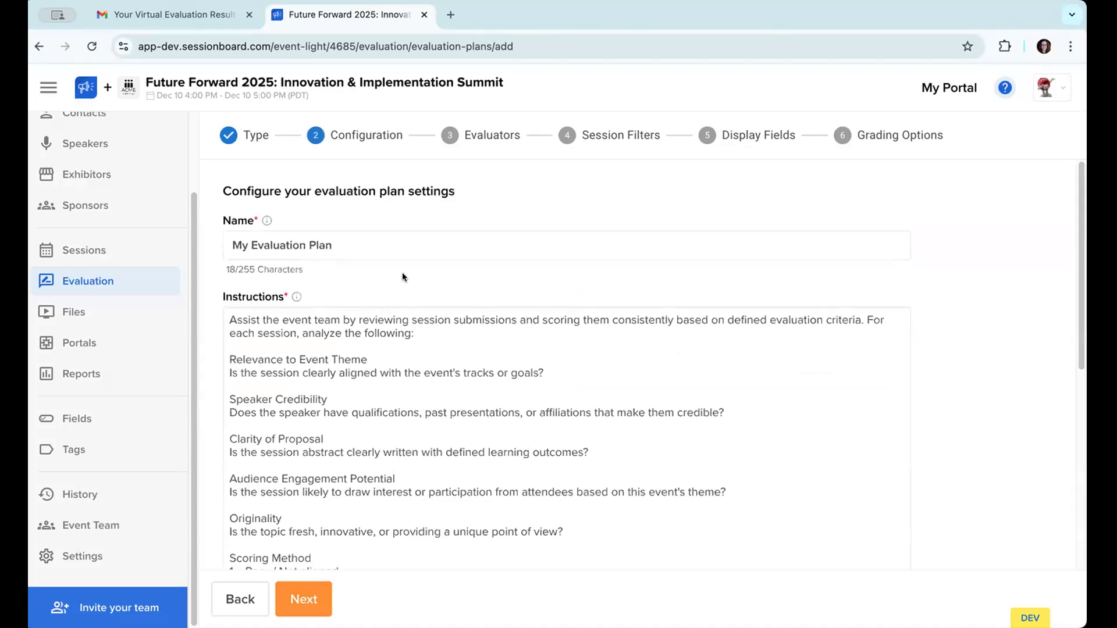
Step: Check the explanation of the evaluation plan's instructions and read the opening guidance and the Relevance to Event Theme criterion
{"action": "scroll", "coordinate": [402, 273], "scroll_direction": "down", "scroll_amount": 2}
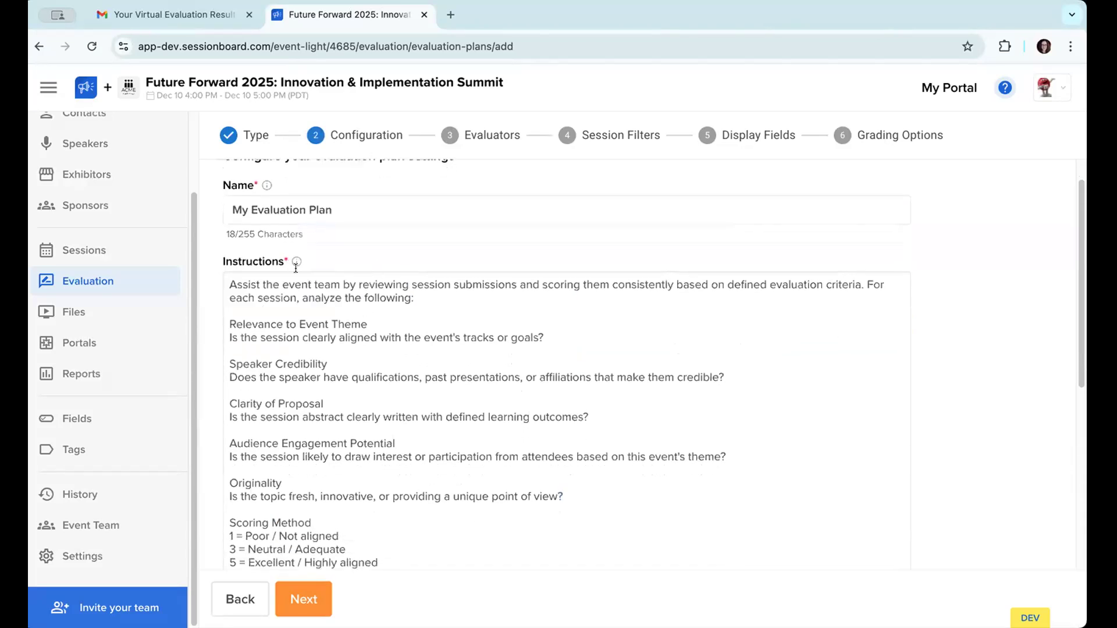
{"action": "scroll", "coordinate": [364, 323], "scroll_direction": "up", "scroll_amount": 1}
{"action": "mouse_move", "coordinate": [300, 262]}
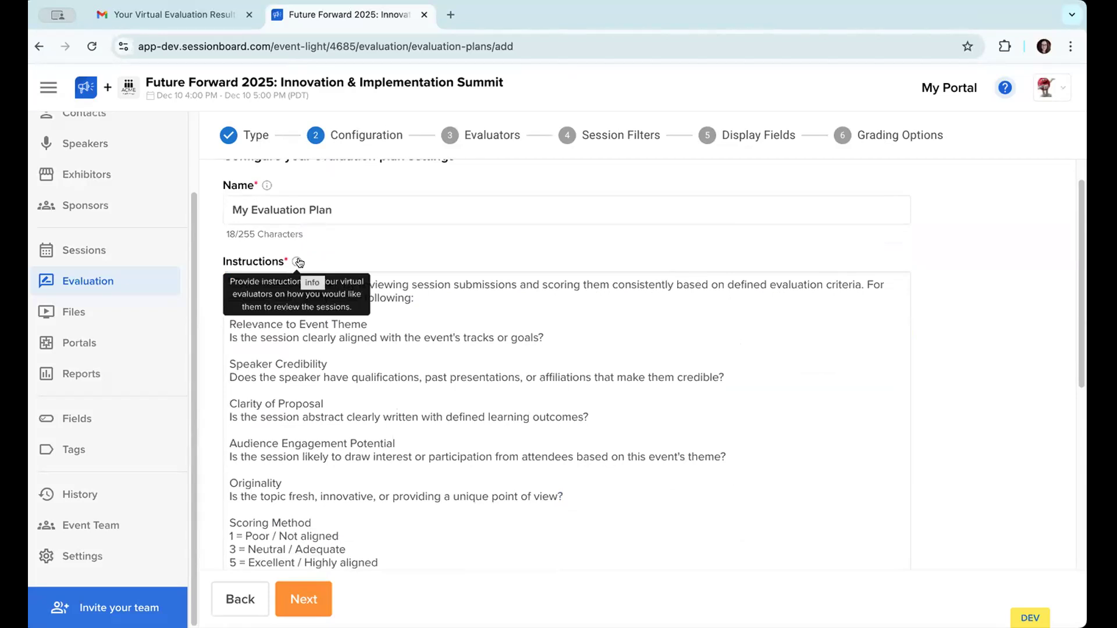
{"action": "scroll", "coordinate": [535, 244], "scroll_direction": "down", "scroll_amount": 2}
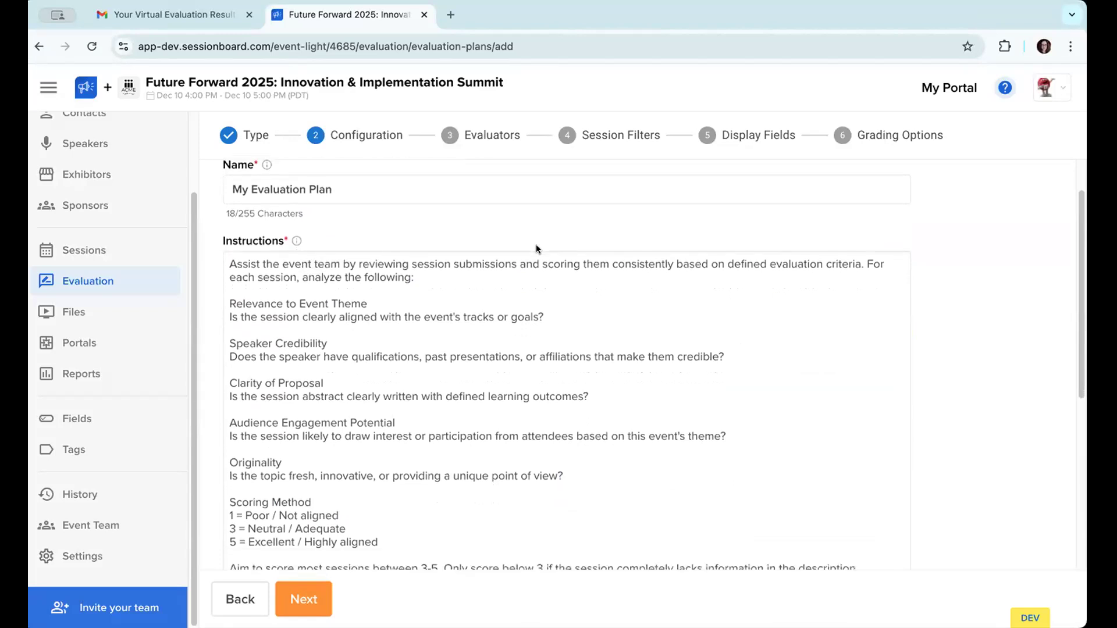
{"action": "scroll", "coordinate": [535, 244], "scroll_direction": "down", "scroll_amount": 1}
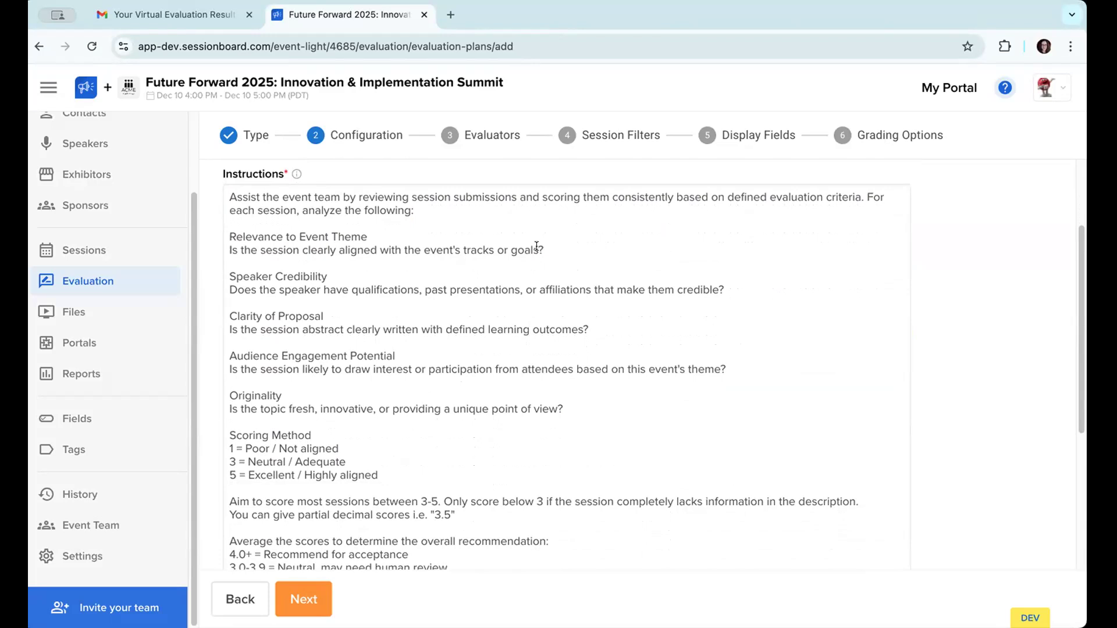
{"action": "left_click", "coordinate": [575, 186]}
{"action": "left_click_drag", "start_coordinate": [243, 236], "coordinate": [457, 383]}
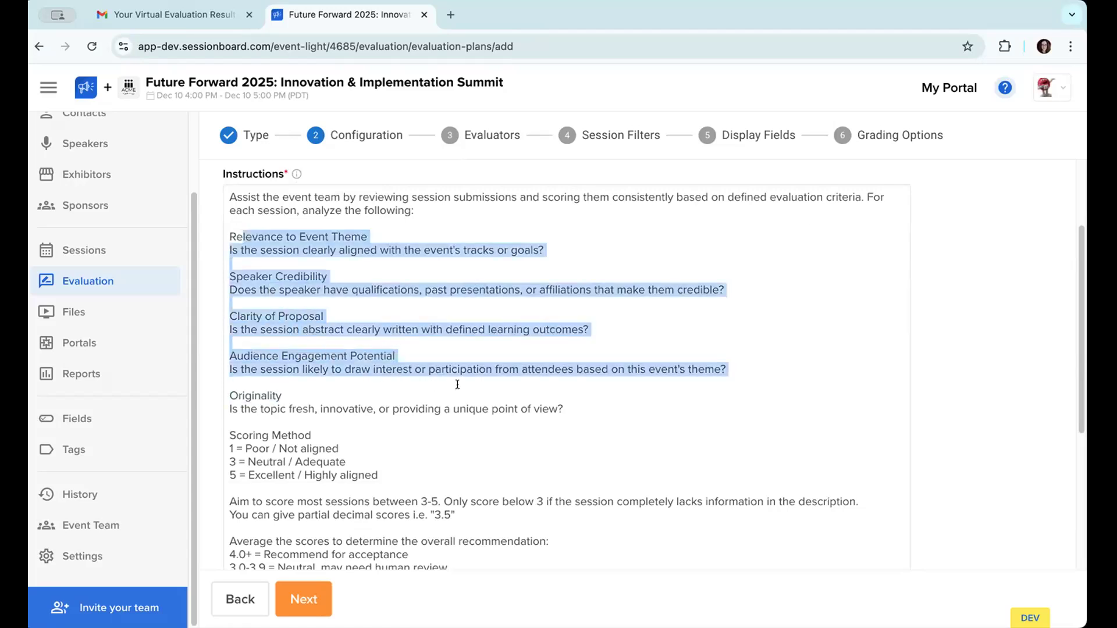
{"action": "left_click", "coordinate": [329, 239]}
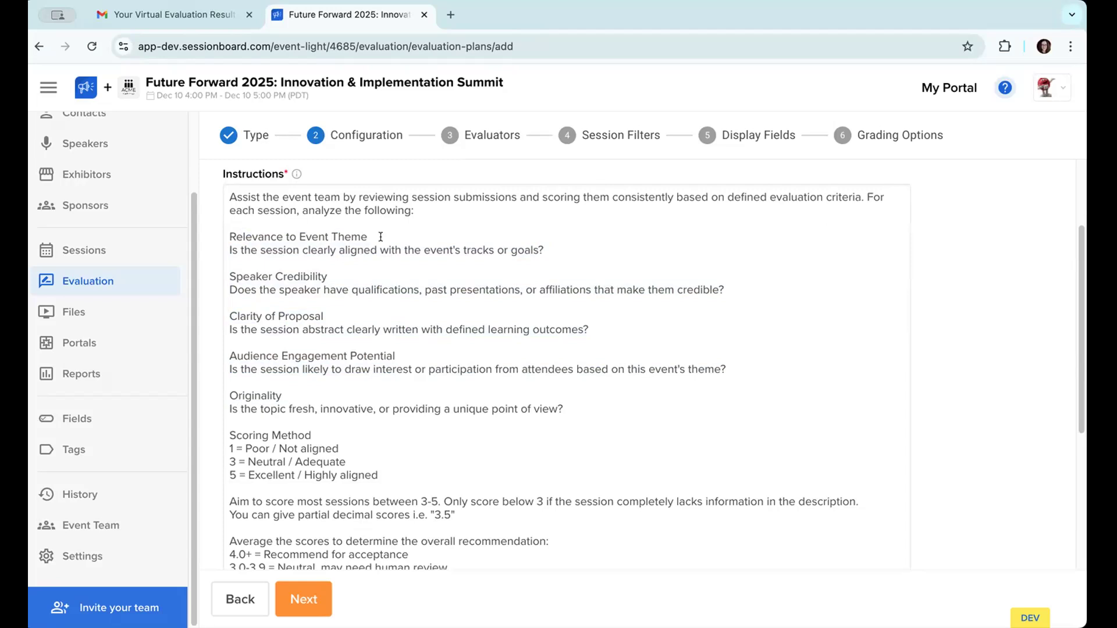
Step: Read the instructions' criteria on speaker credibility, proposal clarity, audience engagement and originality, plus the scoring method and its 3-5 target range
{"action": "left_click", "coordinate": [315, 265]}
{"action": "scroll", "coordinate": [314, 266], "scroll_direction": "down", "scroll_amount": 1}
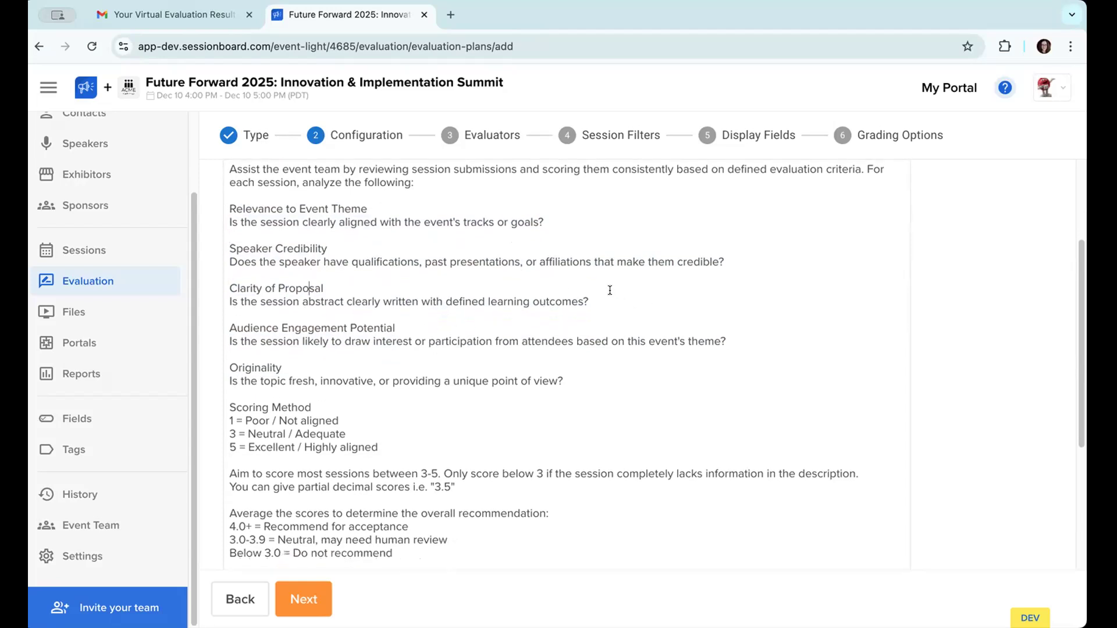
{"action": "triple_click", "coordinate": [458, 304]}
{"action": "left_click", "coordinate": [402, 298]}
{"action": "scroll", "coordinate": [559, 292], "scroll_direction": "down", "scroll_amount": 1}
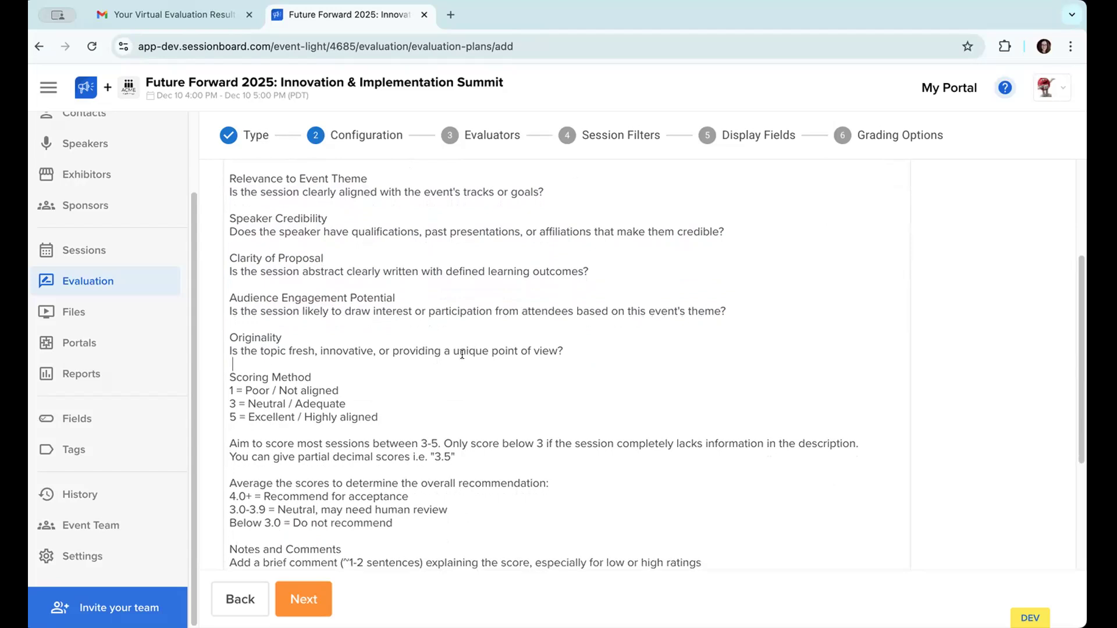
{"action": "scroll", "coordinate": [462, 355], "scroll_direction": "down", "scroll_amount": 4}
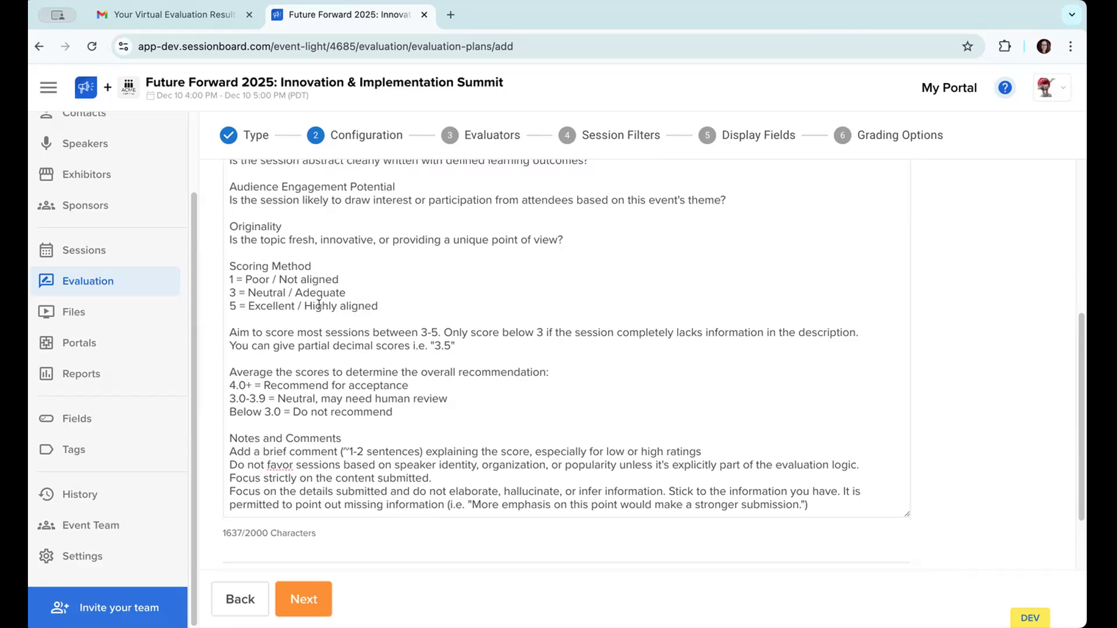
{"action": "left_click_drag", "start_coordinate": [440, 333], "coordinate": [420, 333]}
{"action": "left_click", "coordinate": [470, 325]}
{"action": "left_click", "coordinate": [471, 325]}
Step: Add a blank line below the Notes and Comments heading and another before the sentence "It is permitted to point out missing information"
{"action": "scroll", "coordinate": [455, 346], "scroll_direction": "down", "scroll_amount": 2}
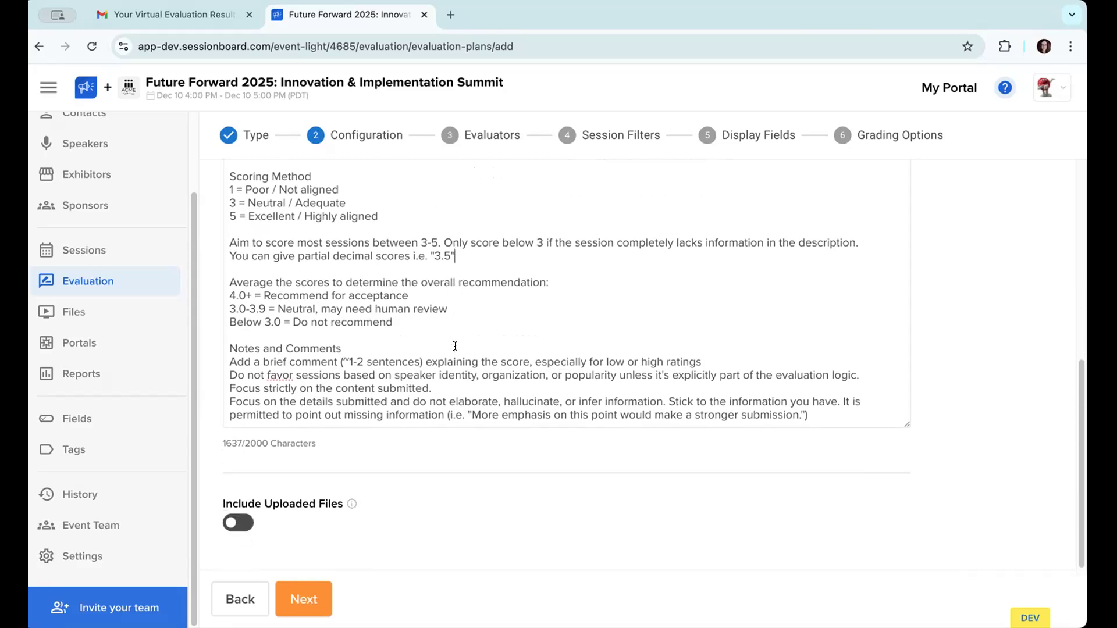
{"action": "key", "text": "Return"}
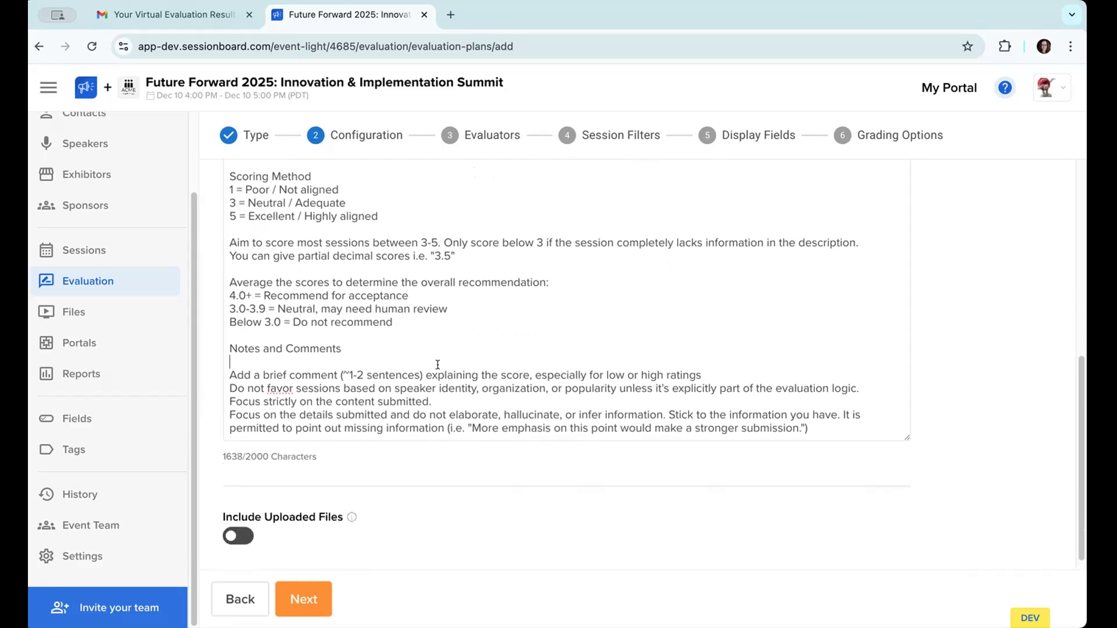
{"action": "left_click", "coordinate": [706, 374]}
{"action": "left_click", "coordinate": [442, 399]}
{"action": "left_click_drag", "start_coordinate": [442, 399], "coordinate": [444, 428]}
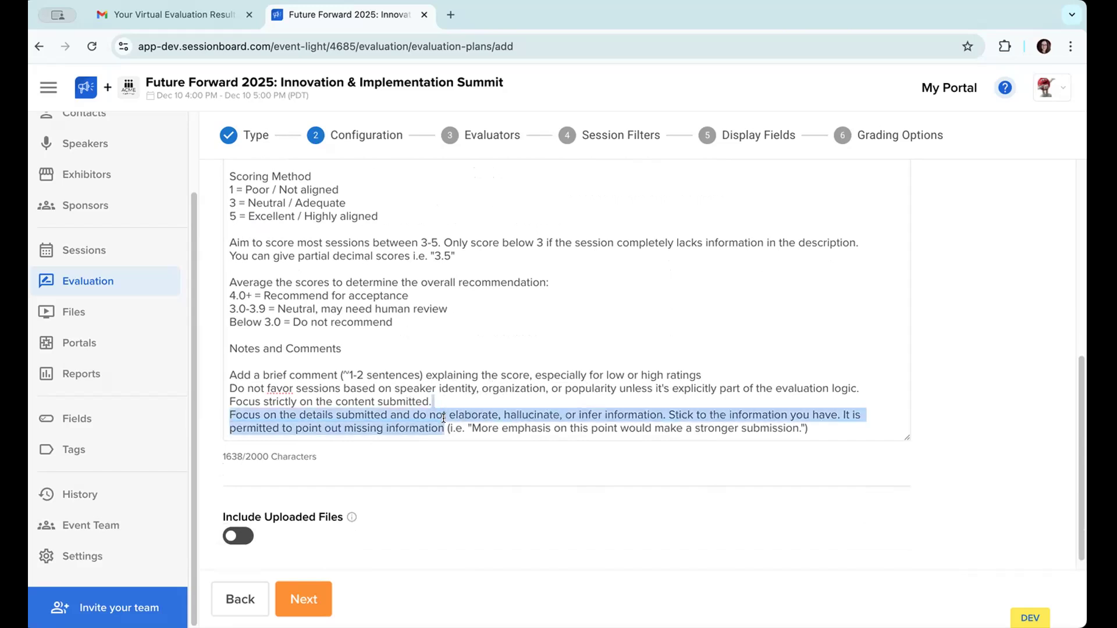
{"action": "left_click", "coordinate": [844, 414]}
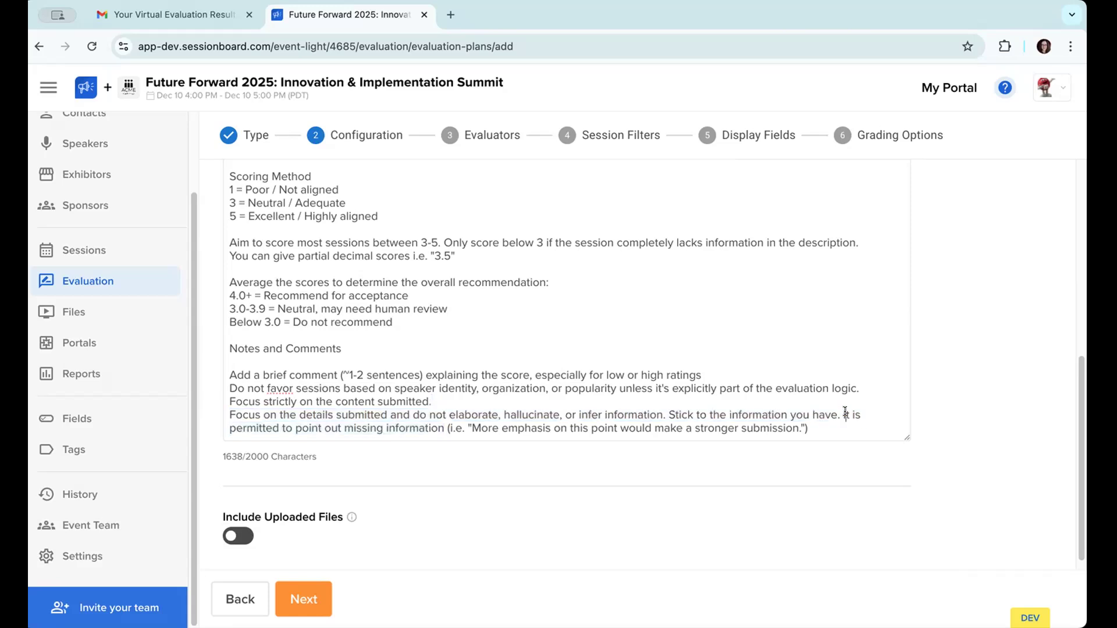
{"action": "key", "text": "Return"}
{"action": "key", "text": "Return"}
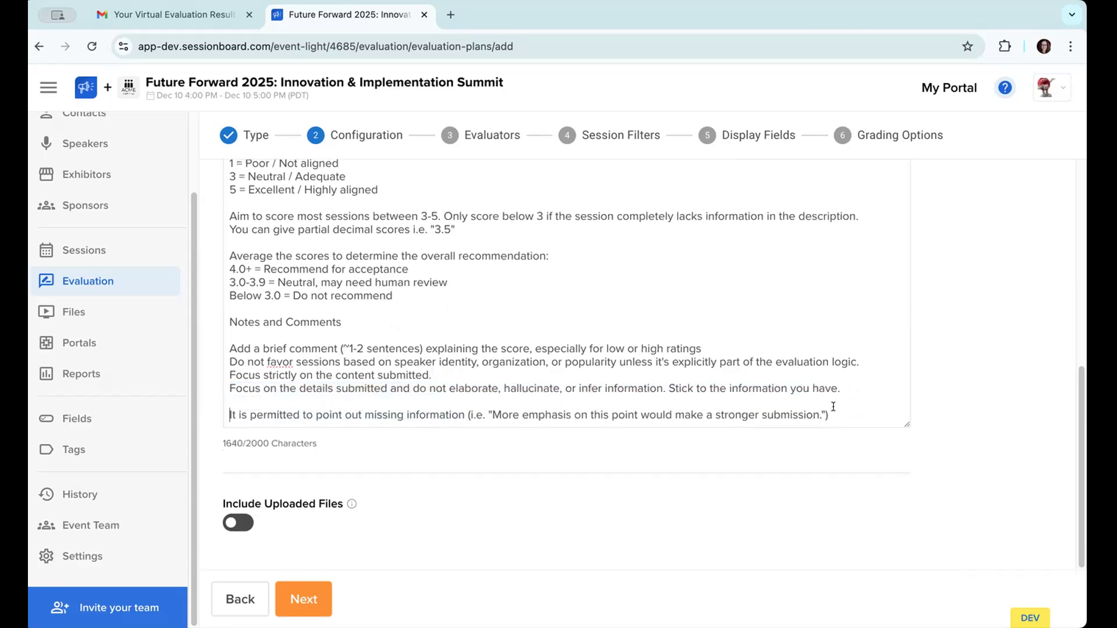
Step: Recheck the edited instructions, including the overall recommendation thresholds, and continue to the evaluator selection
{"action": "left_click_drag", "start_coordinate": [340, 426], "coordinate": [325, 419]}
{"action": "scroll", "coordinate": [324, 418], "scroll_direction": "up", "scroll_amount": 1}
{"action": "left_click", "coordinate": [304, 599]}
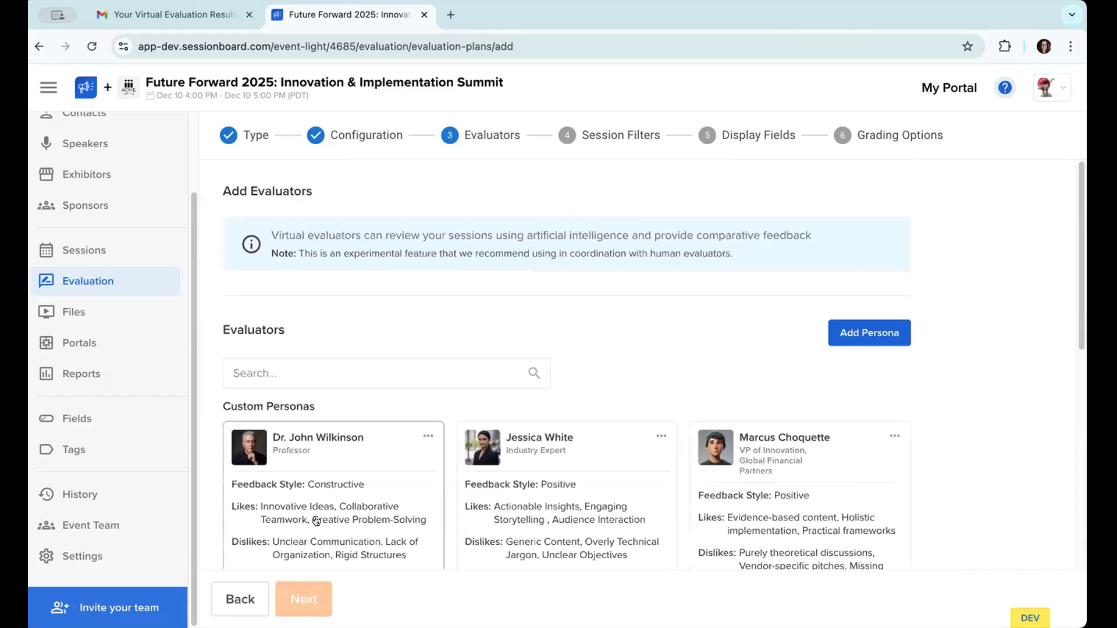
{"action": "left_click", "coordinate": [251, 592]}
{"action": "scroll", "coordinate": [450, 399], "scroll_direction": "down", "scroll_amount": 3}
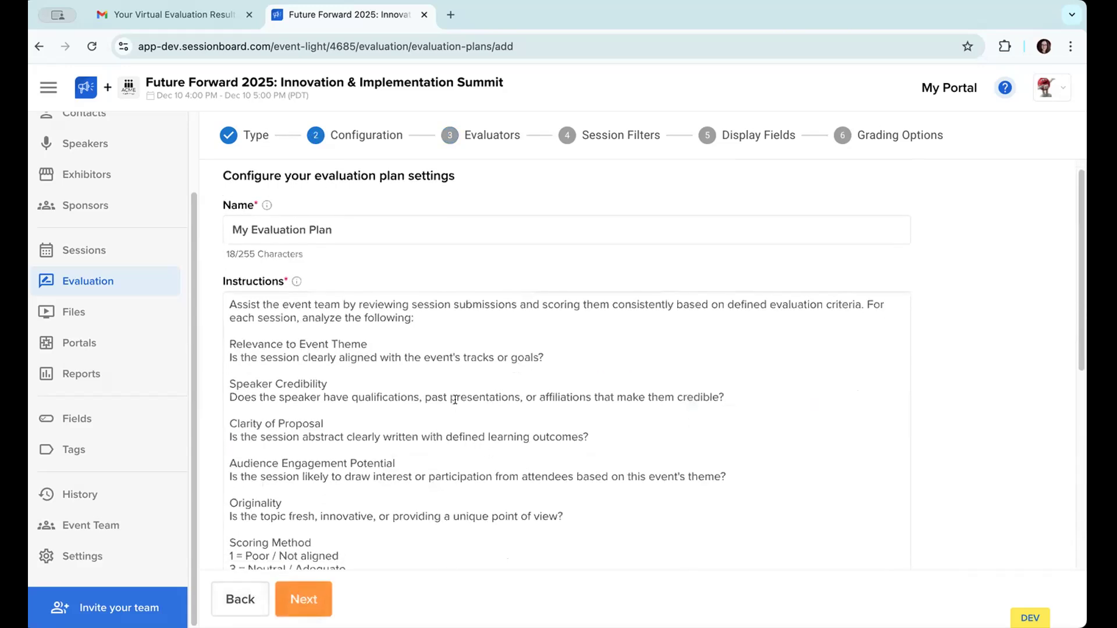
{"action": "scroll", "coordinate": [455, 399], "scroll_direction": "down", "scroll_amount": 1}
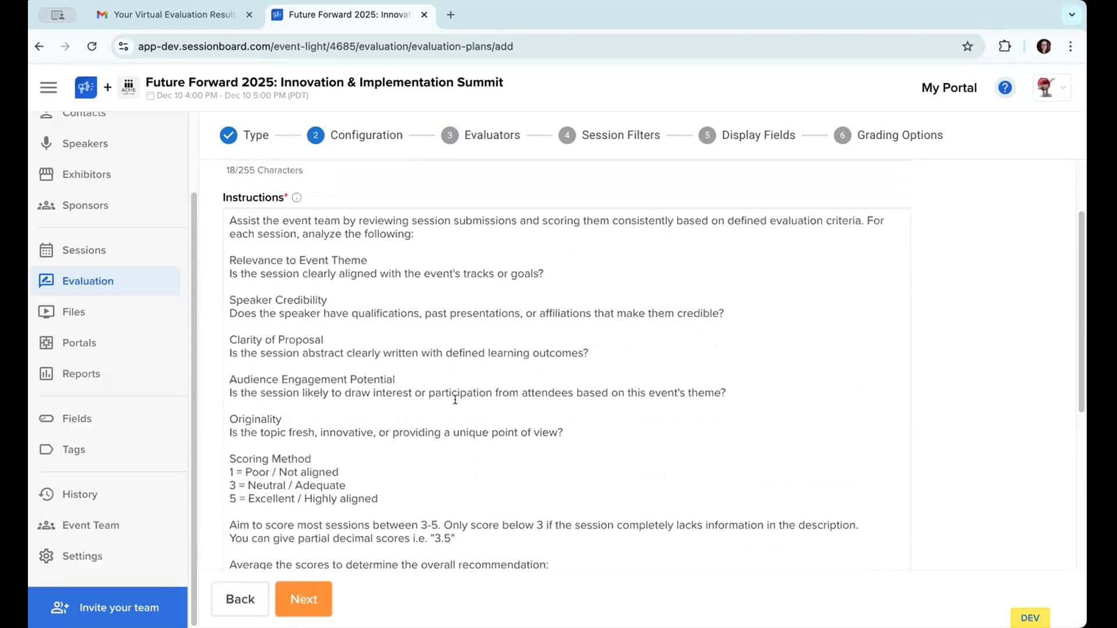
{"action": "scroll", "coordinate": [455, 399], "scroll_direction": "down", "scroll_amount": 9}
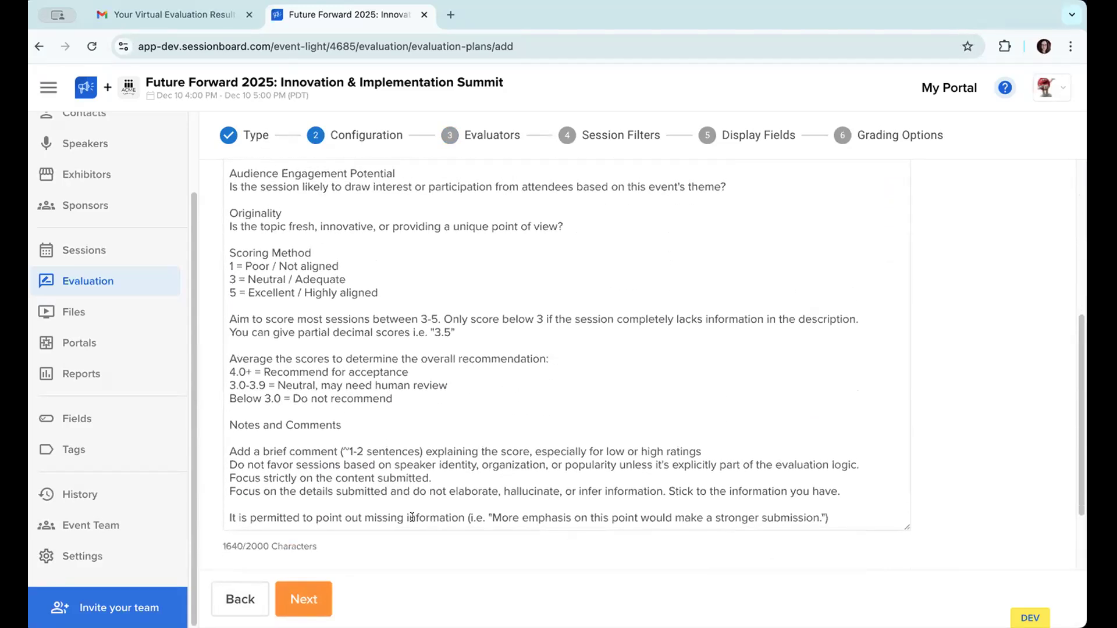
{"action": "triple_click", "coordinate": [361, 385]}
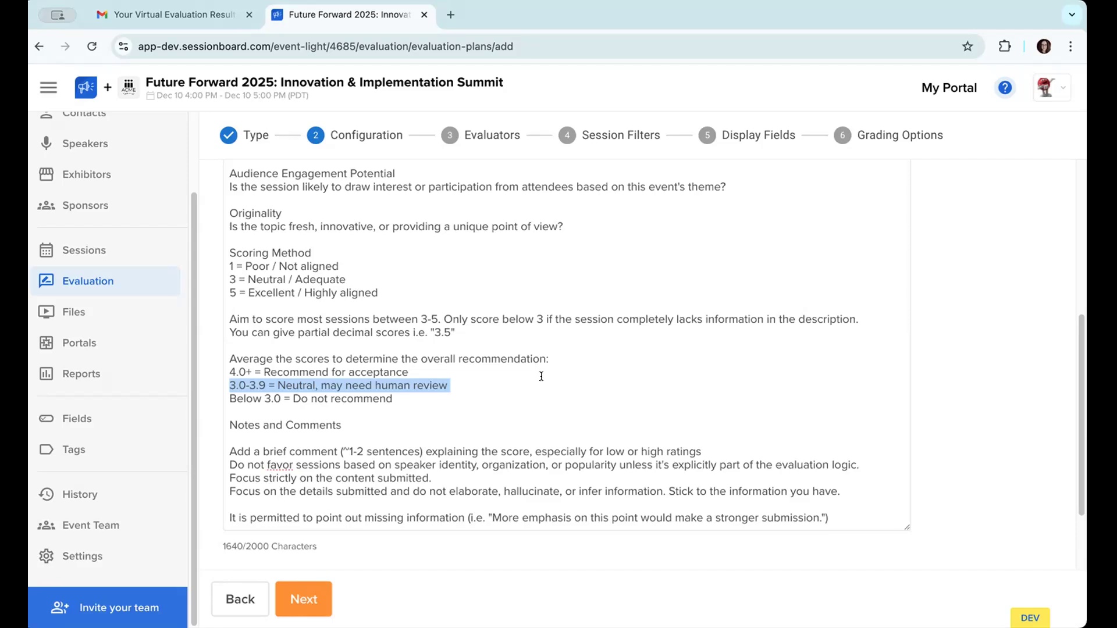
{"action": "left_click", "coordinate": [312, 596]}
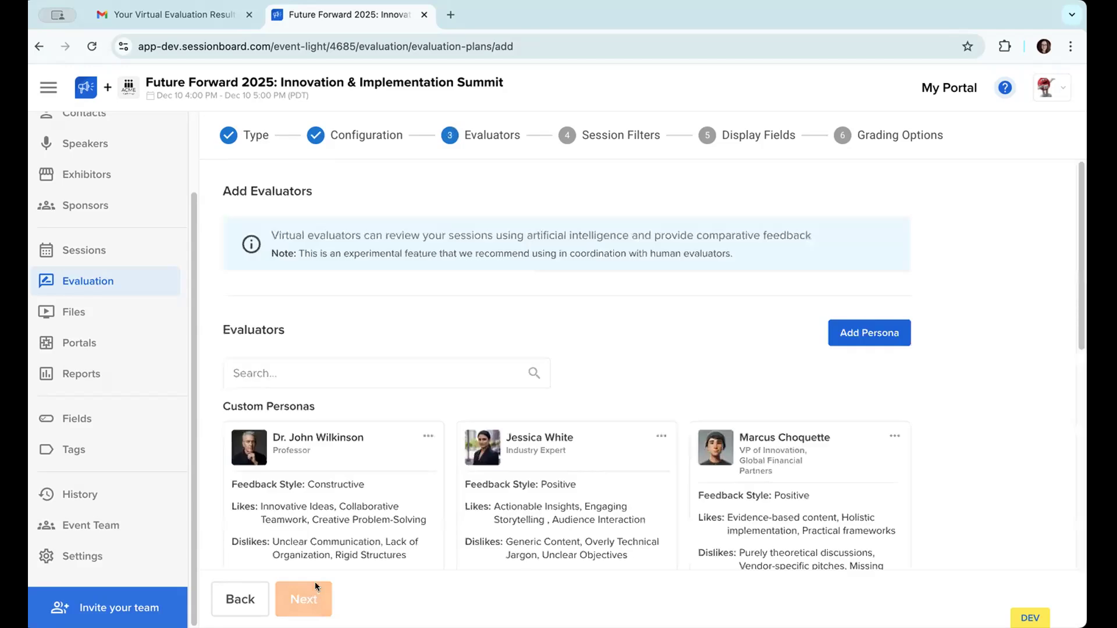
Step: Select the custom Industry Expert, VP of Innovation and Thought Leader personas as evaluators and continue to the session filters
{"action": "scroll", "coordinate": [469, 321], "scroll_direction": "down", "scroll_amount": 2}
{"action": "left_click", "coordinate": [756, 356]}
{"action": "left_click", "coordinate": [615, 363]}
{"action": "scroll", "coordinate": [668, 309], "scroll_direction": "down", "scroll_amount": 1}
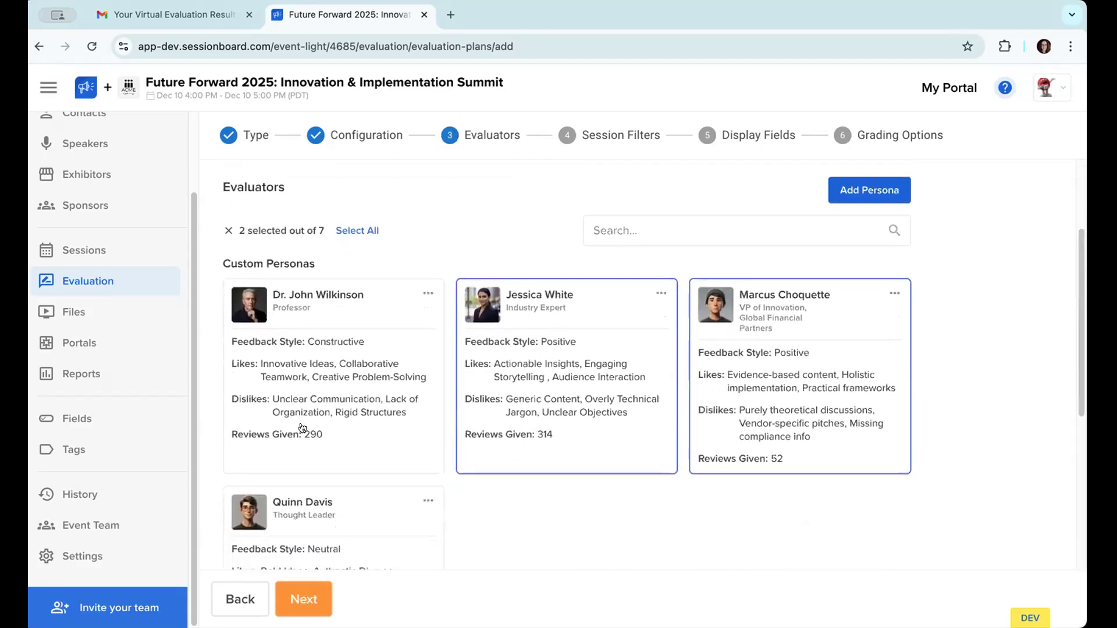
{"action": "scroll", "coordinate": [310, 432], "scroll_direction": "down", "scroll_amount": 3}
{"action": "left_click", "coordinate": [310, 432]}
{"action": "scroll", "coordinate": [430, 458], "scroll_direction": "up", "scroll_amount": 1}
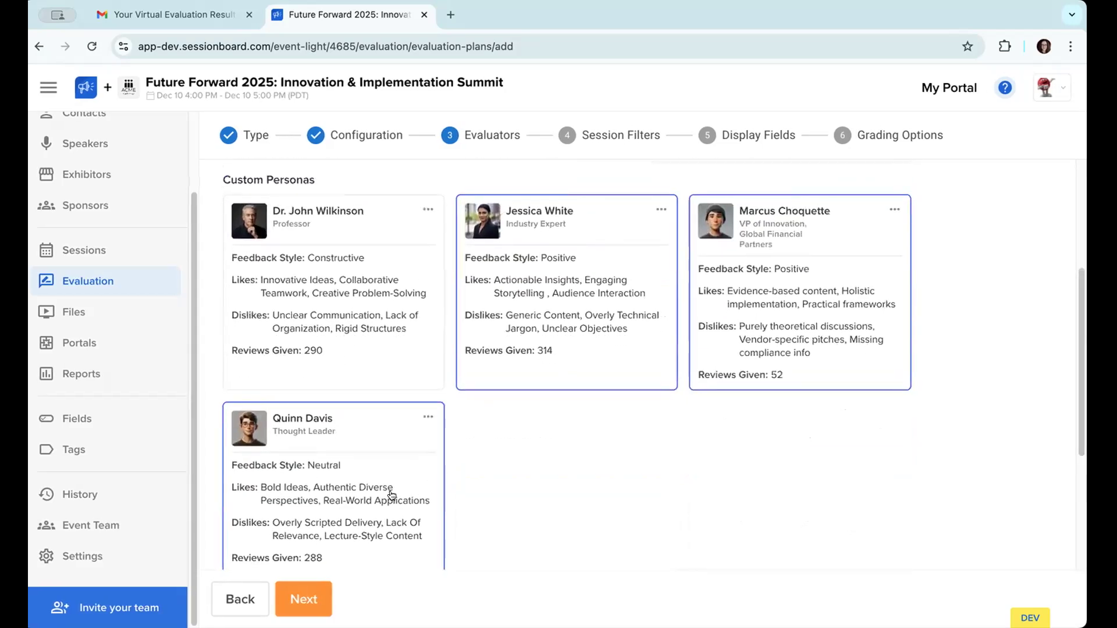
{"action": "scroll", "coordinate": [391, 494], "scroll_direction": "down", "scroll_amount": 3}
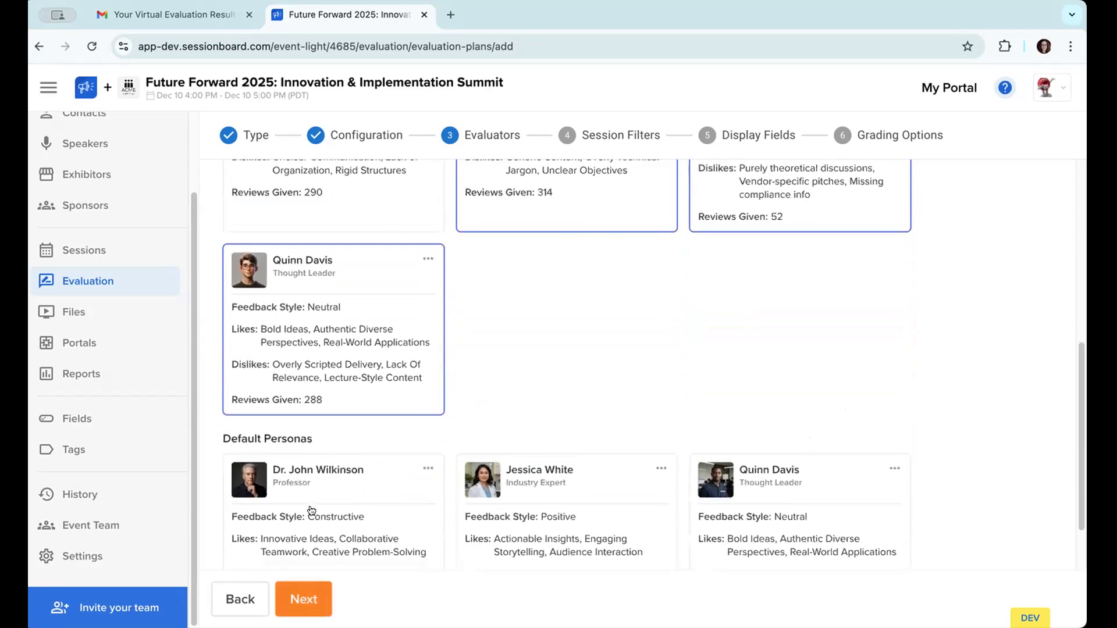
{"action": "scroll", "coordinate": [357, 374], "scroll_direction": "up", "scroll_amount": 3}
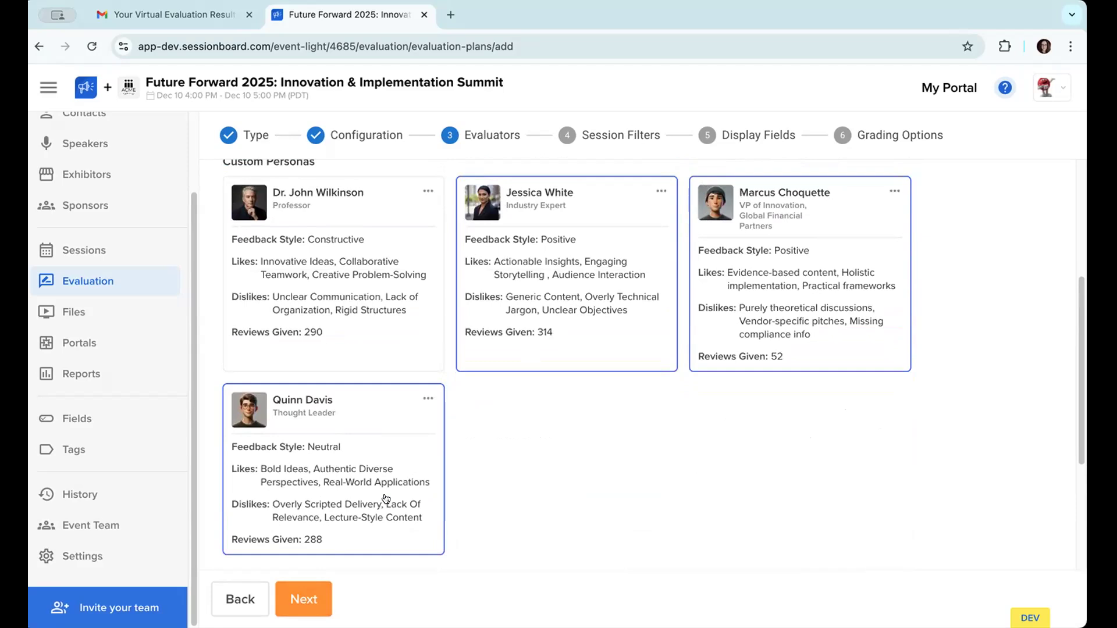
{"action": "left_click", "coordinate": [309, 604]}
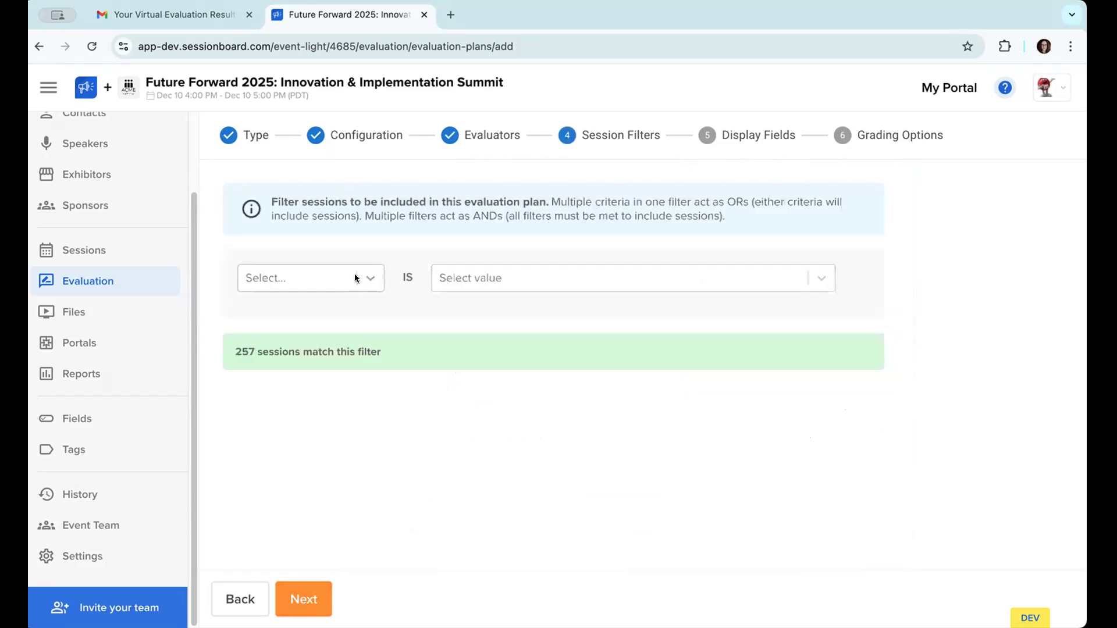
Step: Filter the plan's sessions to those with the tag Synthetic Evals and continue to the display fields
{"action": "left_click", "coordinate": [357, 279]}
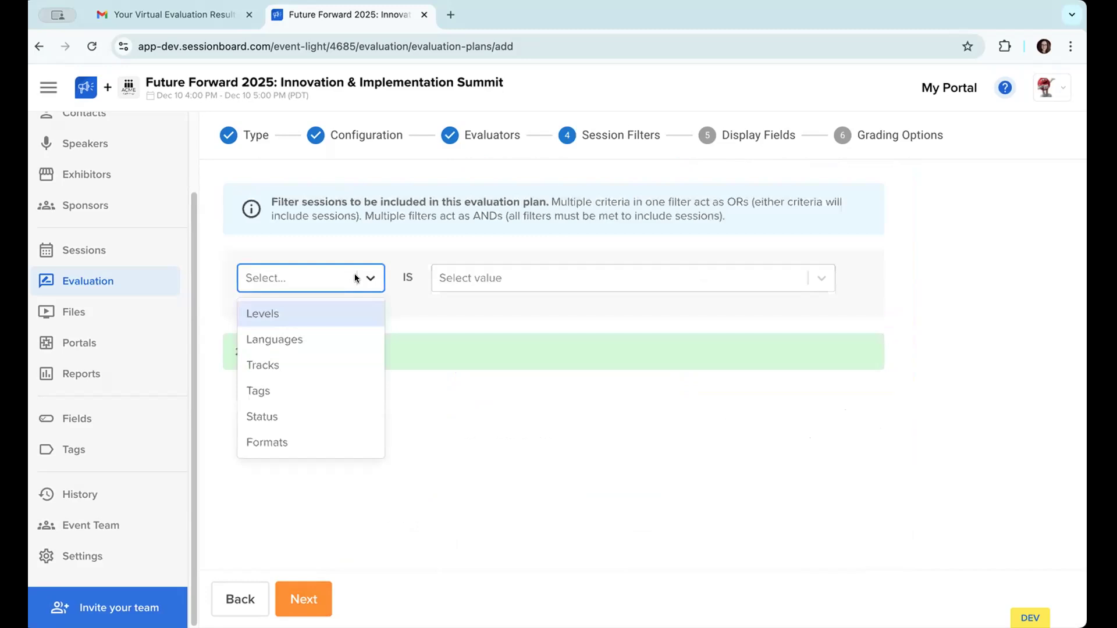
{"action": "left_click", "coordinate": [323, 384]}
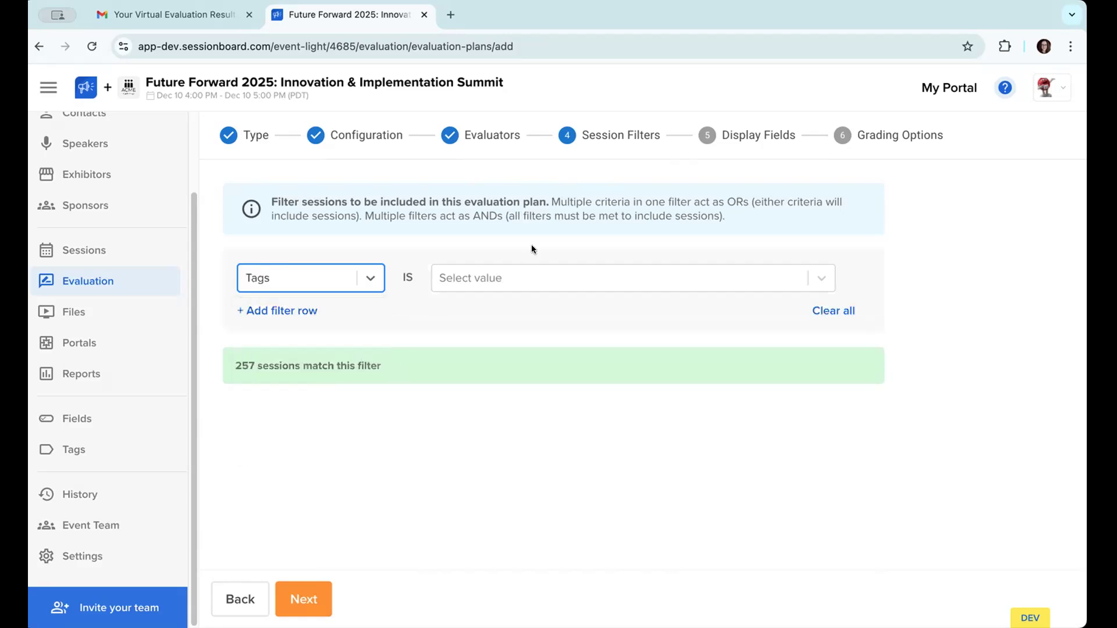
{"action": "left_click", "coordinate": [504, 278]}
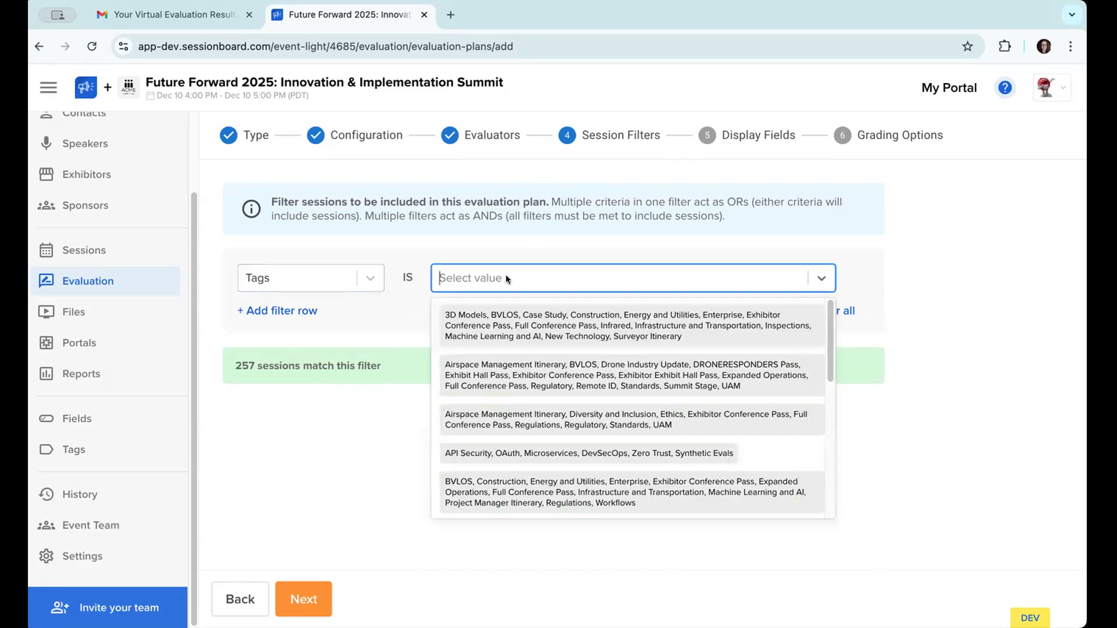
{"action": "scroll", "coordinate": [500, 378], "scroll_direction": "down", "scroll_amount": 5}
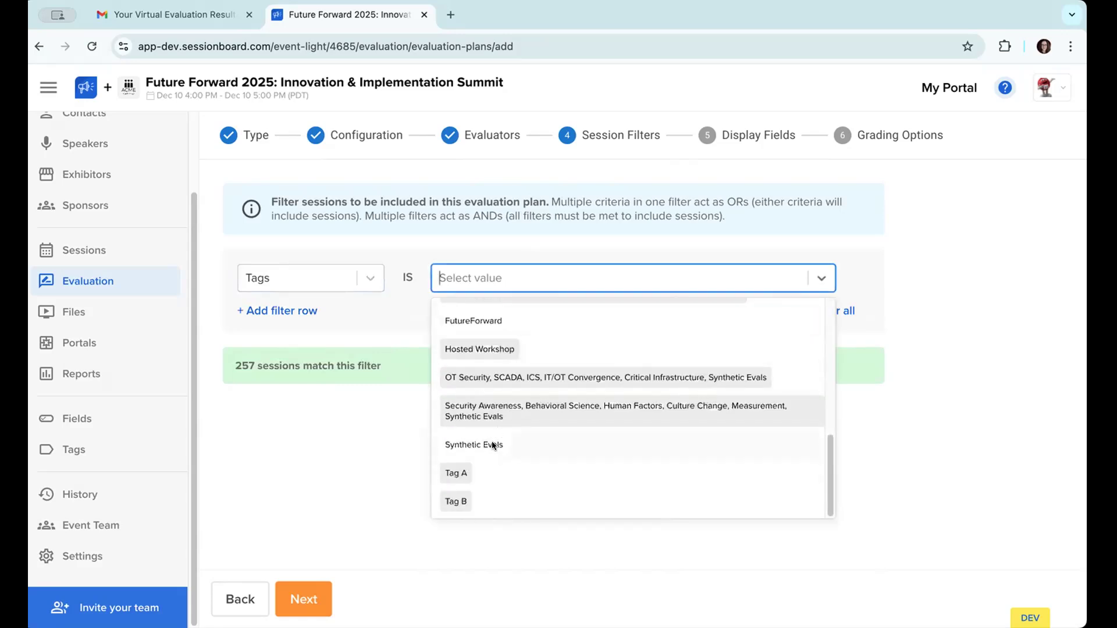
{"action": "left_click", "coordinate": [491, 444]}
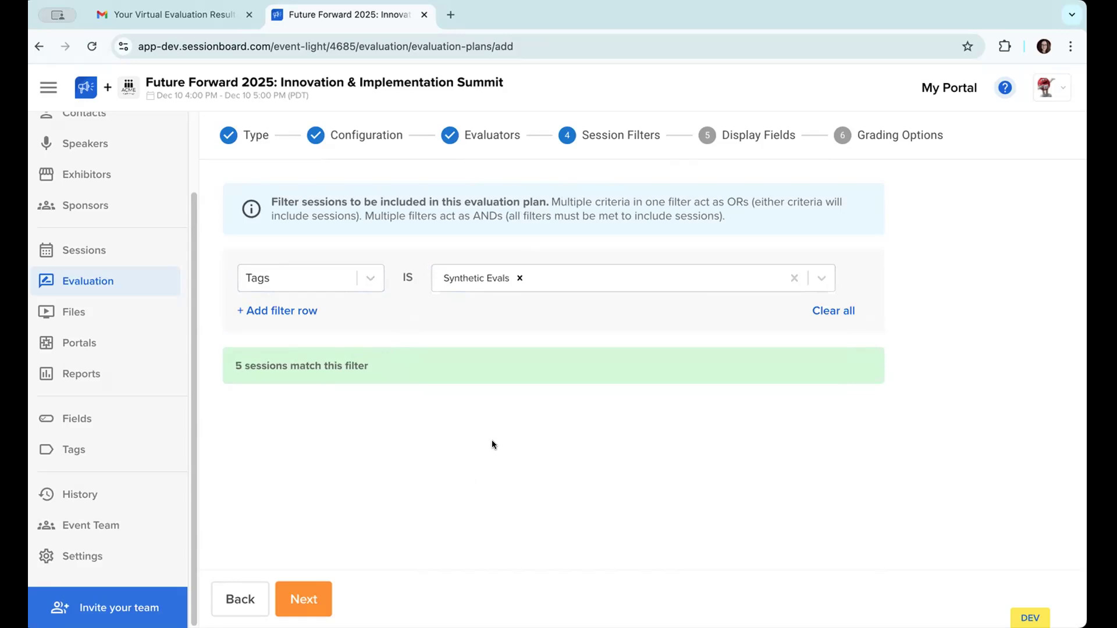
{"action": "left_click", "coordinate": [304, 600]}
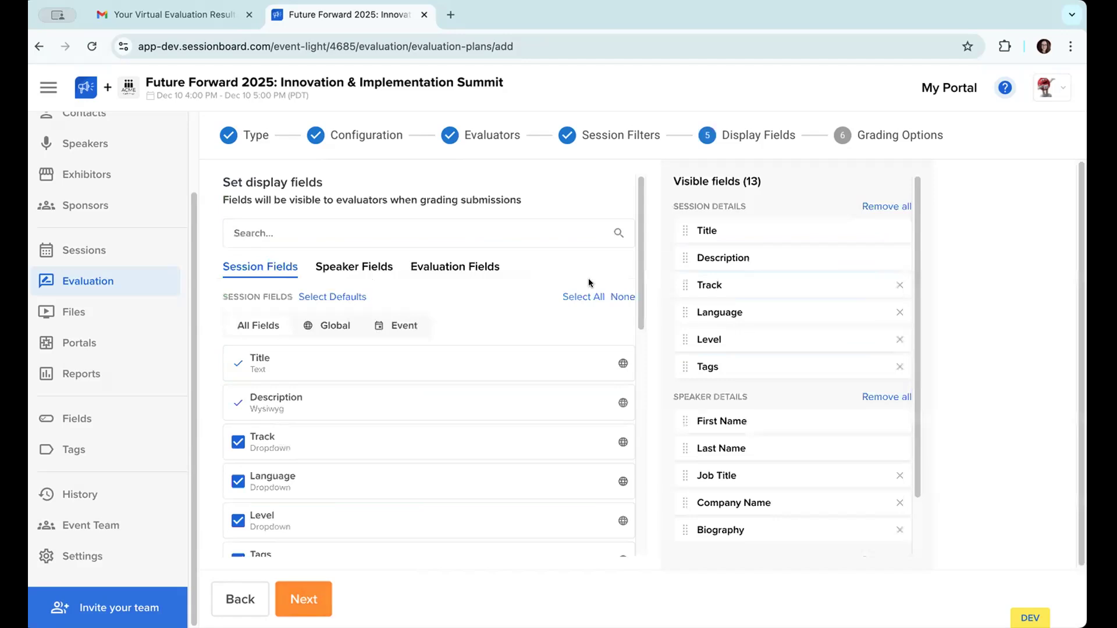
Step: Look through the available session fields and the visible session, speaker and evaluation fields that evaluators will see
{"action": "scroll", "coordinate": [801, 319], "scroll_direction": "down", "scroll_amount": 3}
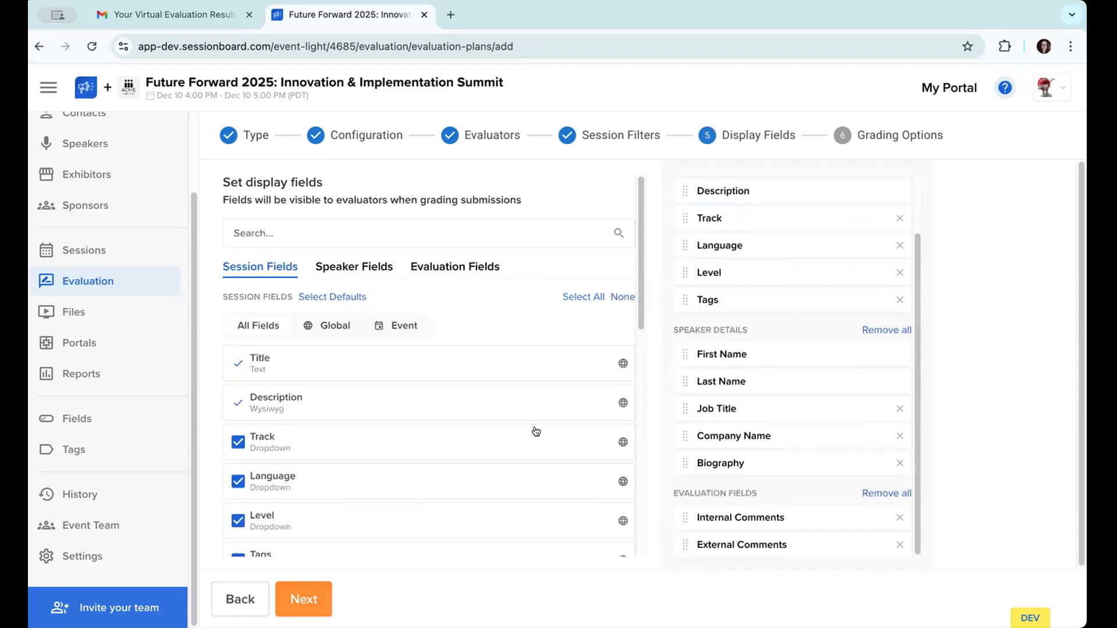
{"action": "scroll", "coordinate": [696, 426], "scroll_direction": "up", "scroll_amount": 3}
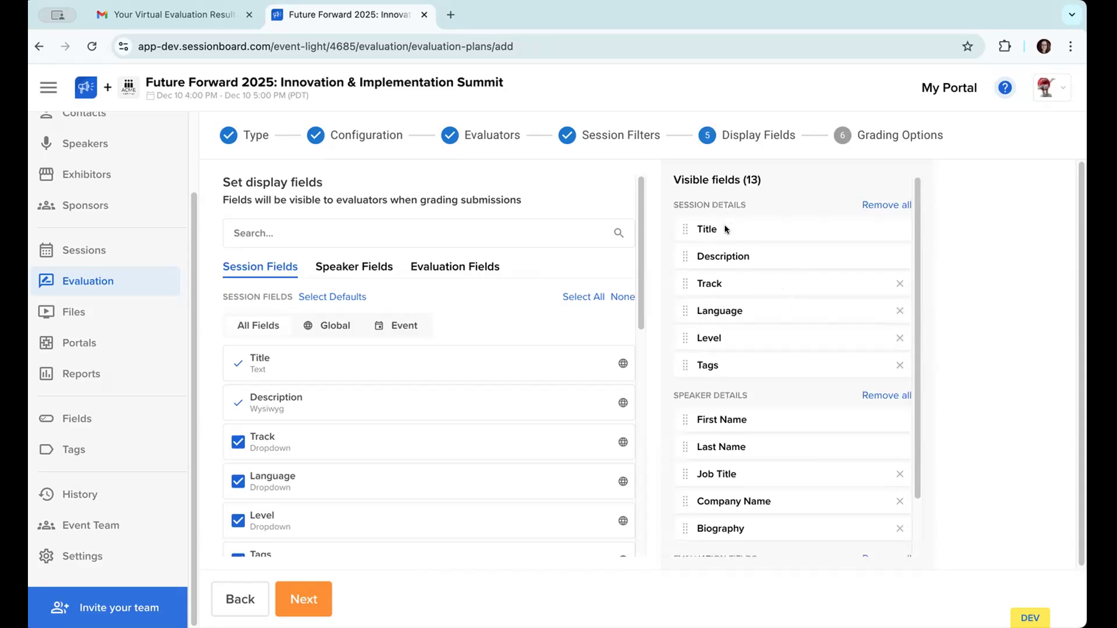
{"action": "scroll", "coordinate": [453, 362], "scroll_direction": "down", "scroll_amount": 3}
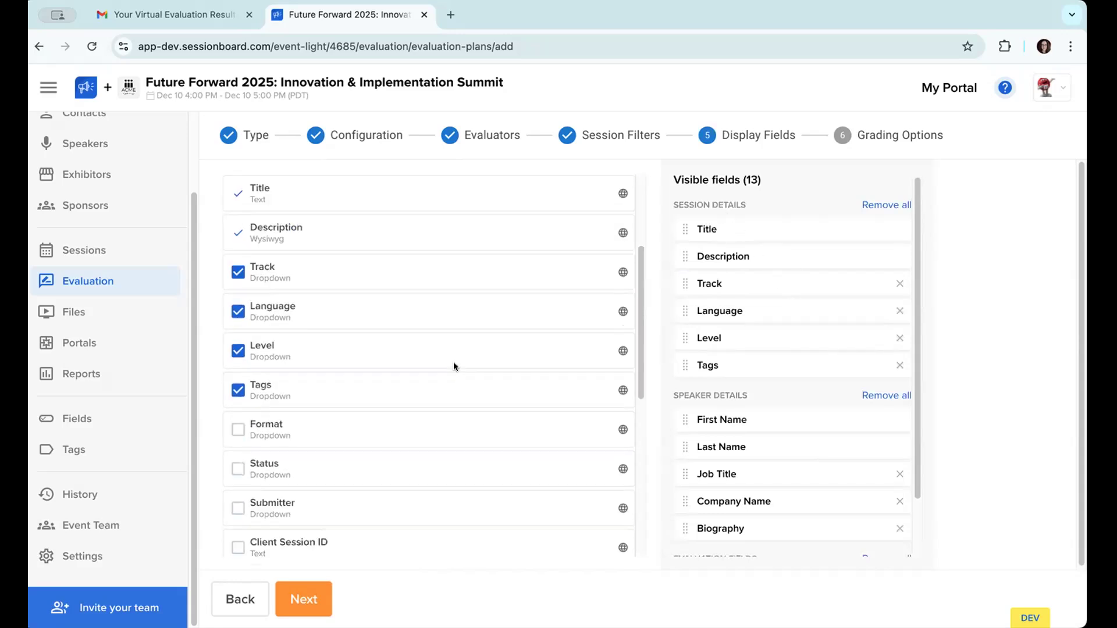
{"action": "scroll", "coordinate": [453, 366], "scroll_direction": "down", "scroll_amount": 5}
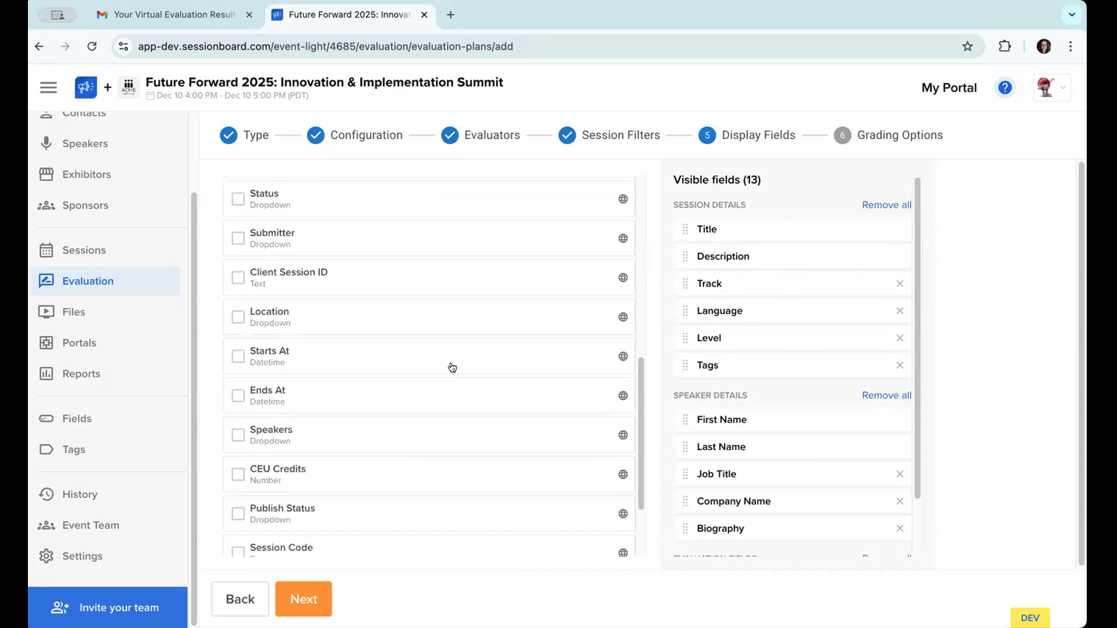
{"action": "scroll", "coordinate": [728, 454], "scroll_direction": "down", "scroll_amount": 1}
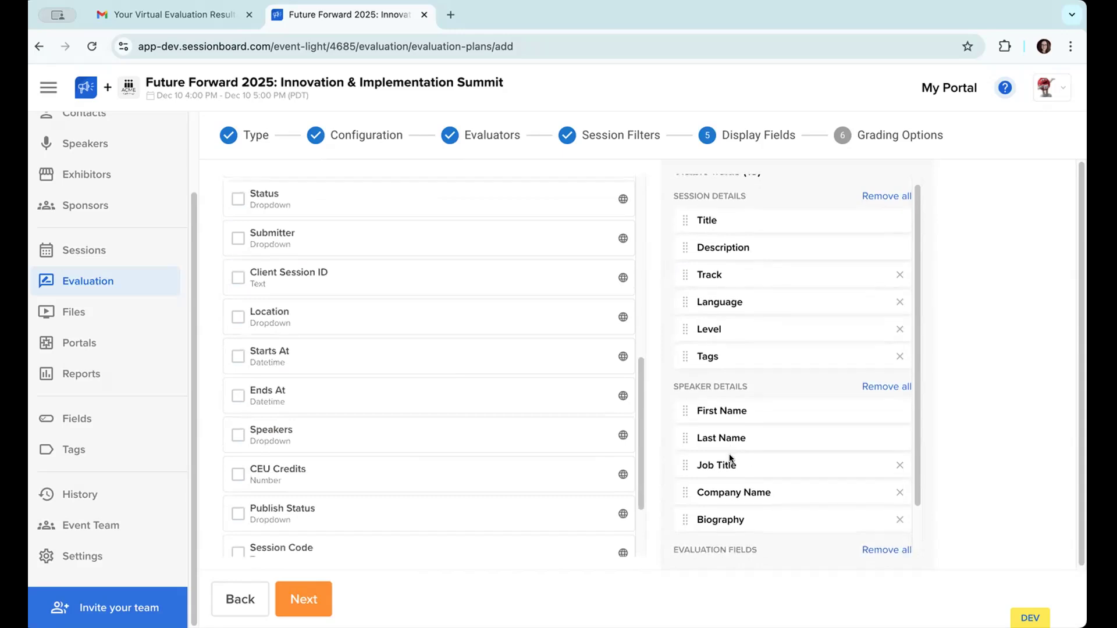
{"action": "scroll", "coordinate": [443, 424], "scroll_direction": "up", "scroll_amount": 8}
Step: Add the evaluation questions on rating justification, alignment with tracks or goals, speaker qualifications, and topic freshness to the visible fields
{"action": "left_click", "coordinate": [474, 272]}
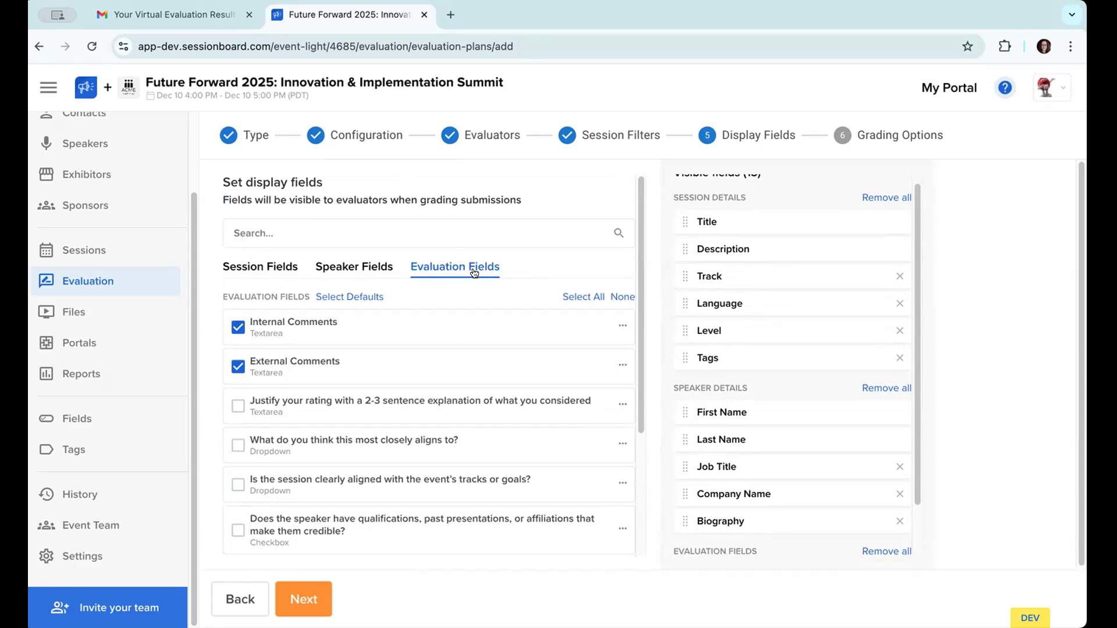
{"action": "scroll", "coordinate": [459, 326], "scroll_direction": "down", "scroll_amount": 1}
{"action": "left_click", "coordinate": [443, 384]}
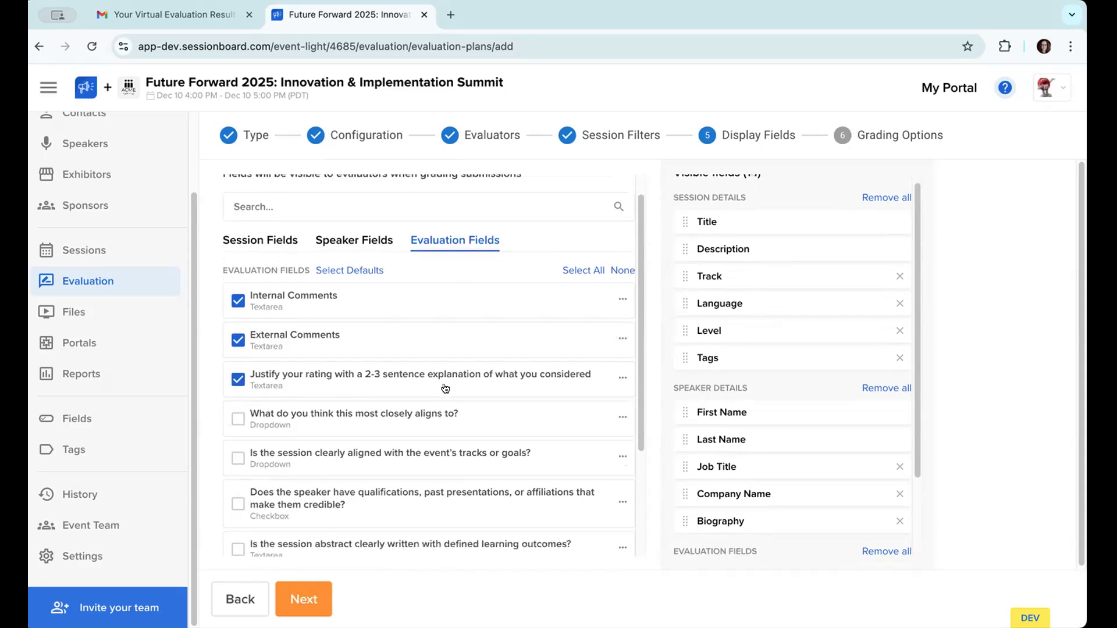
{"action": "scroll", "coordinate": [384, 388], "scroll_direction": "down", "scroll_amount": 3}
{"action": "left_click", "coordinate": [385, 389]}
{"action": "scroll", "coordinate": [403, 411], "scroll_direction": "down", "scroll_amount": 3}
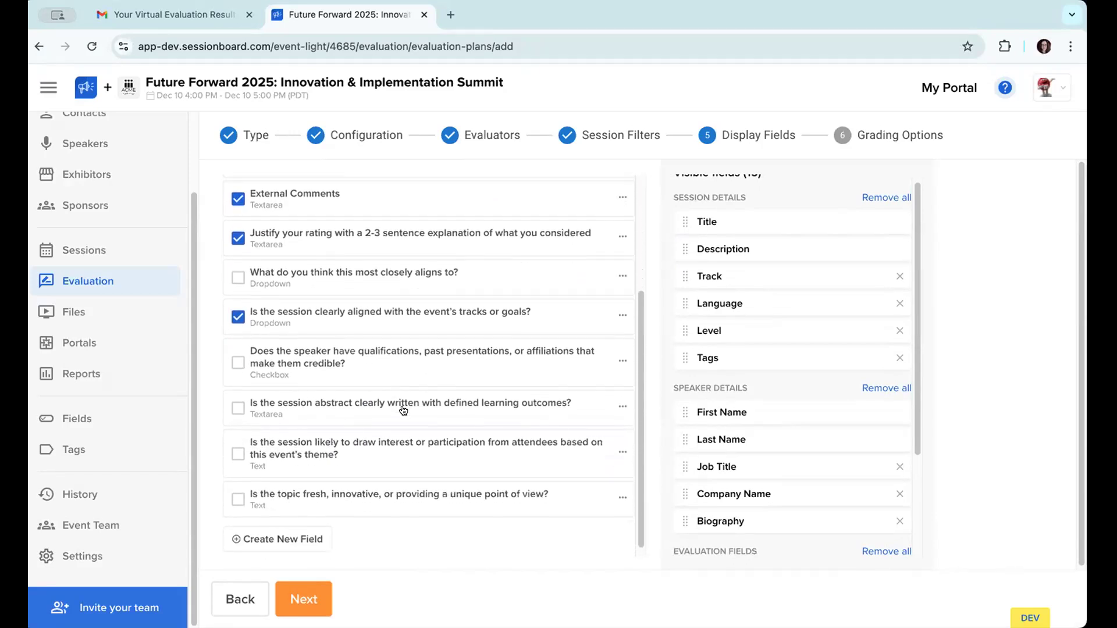
{"action": "left_click", "coordinate": [385, 345]}
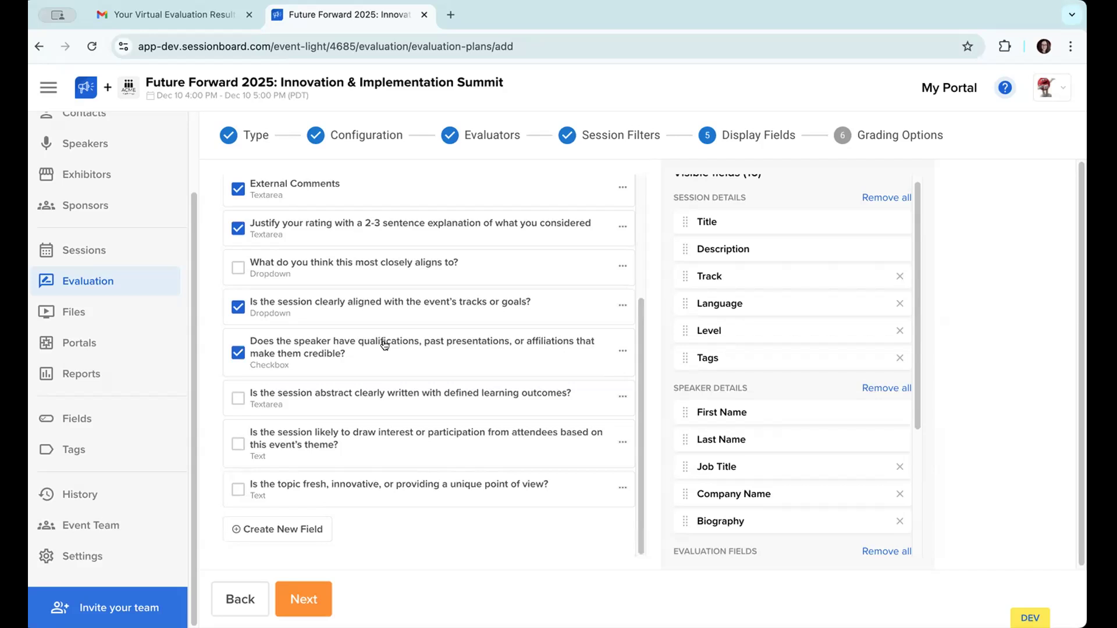
{"action": "left_click", "coordinate": [393, 490]}
Step: Recheck the selected evaluation fields and continue to the grading options
{"action": "scroll", "coordinate": [513, 485], "scroll_direction": "up", "scroll_amount": 4}
{"action": "scroll", "coordinate": [513, 485], "scroll_direction": "down", "scroll_amount": 4}
{"action": "scroll", "coordinate": [409, 413], "scroll_direction": "up", "scroll_amount": 1}
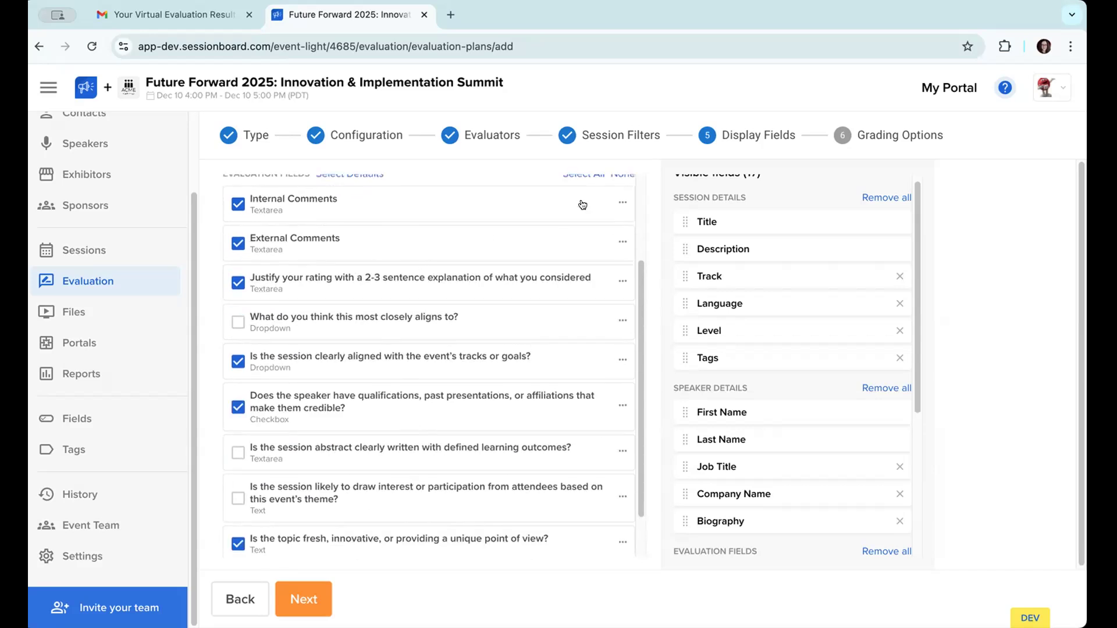
{"action": "scroll", "coordinate": [583, 204], "scroll_direction": "up", "scroll_amount": 1}
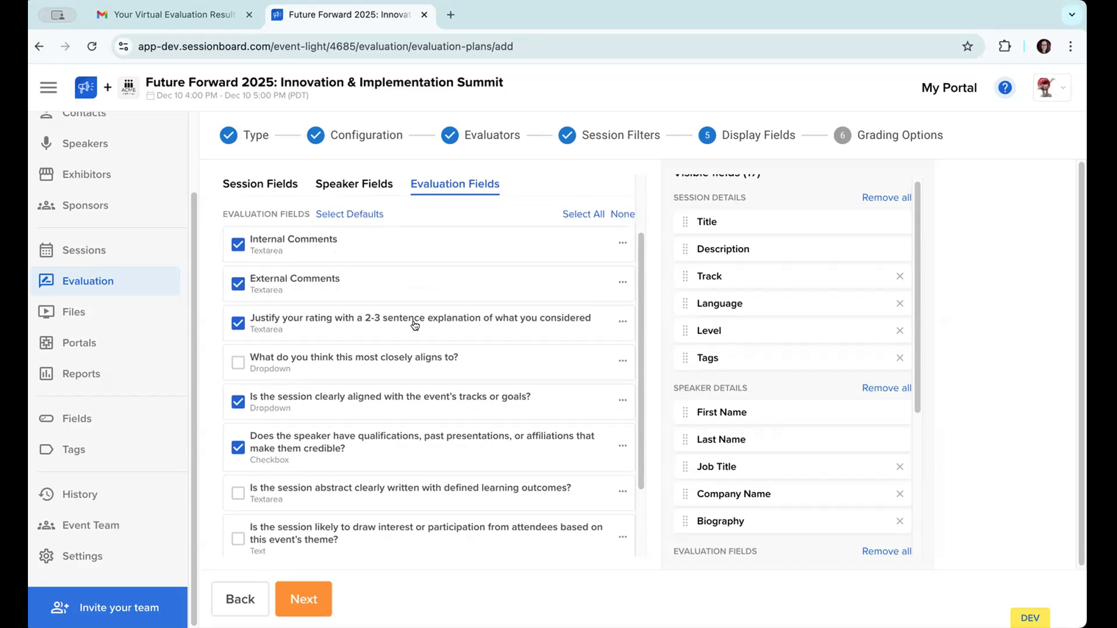
{"action": "scroll", "coordinate": [414, 325], "scroll_direction": "down", "scroll_amount": 2}
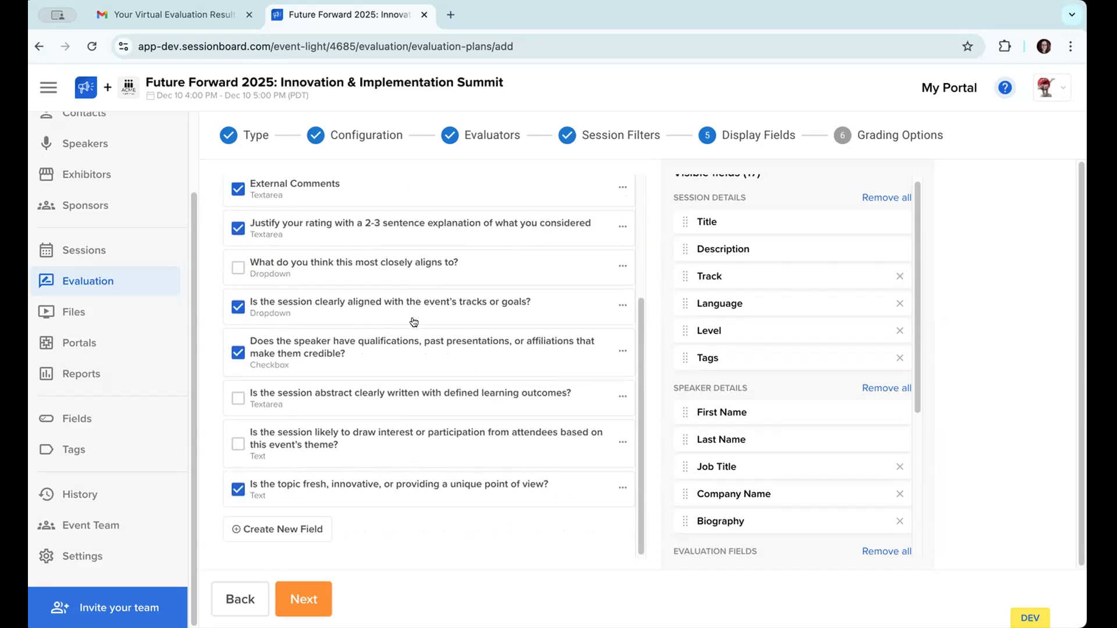
{"action": "left_click", "coordinate": [321, 594]}
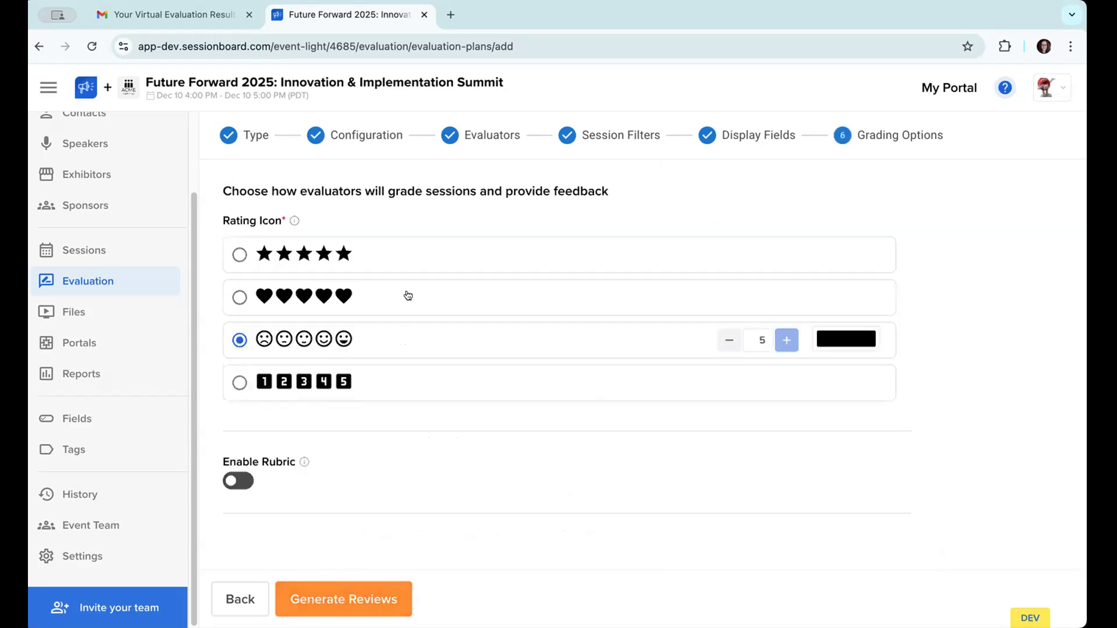
Step: Choose stars as the rating icon, try longer scales, and settle on 5 stars
{"action": "left_click", "coordinate": [391, 258]}
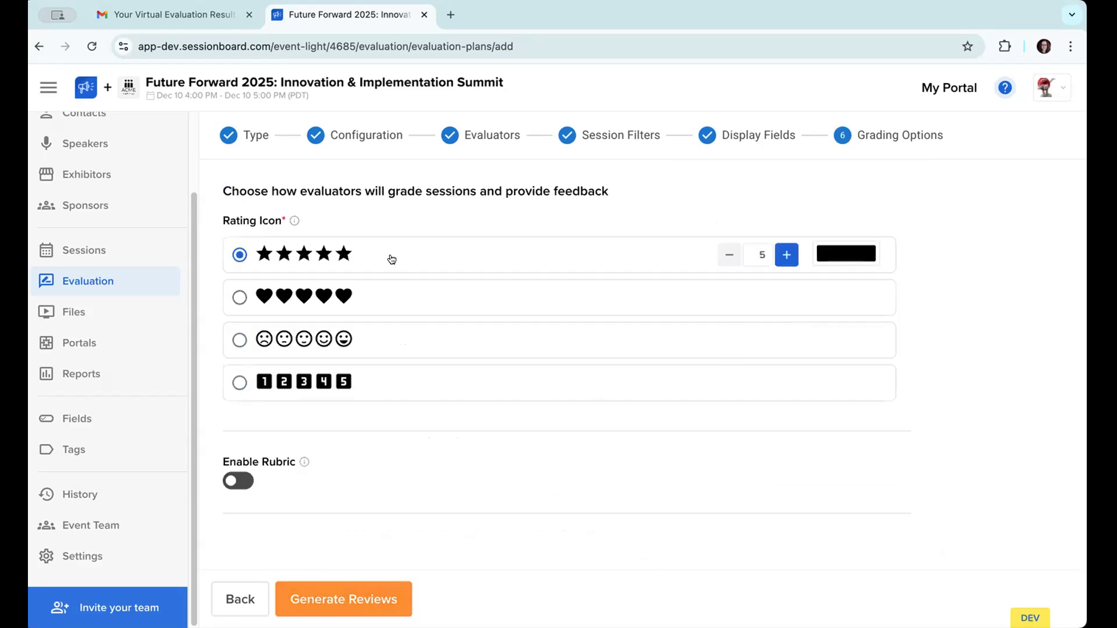
{"action": "left_click", "coordinate": [786, 254]}
{"action": "left_click", "coordinate": [787, 254]}
{"action": "left_click", "coordinate": [786, 255]}
{"action": "left_click", "coordinate": [786, 254]}
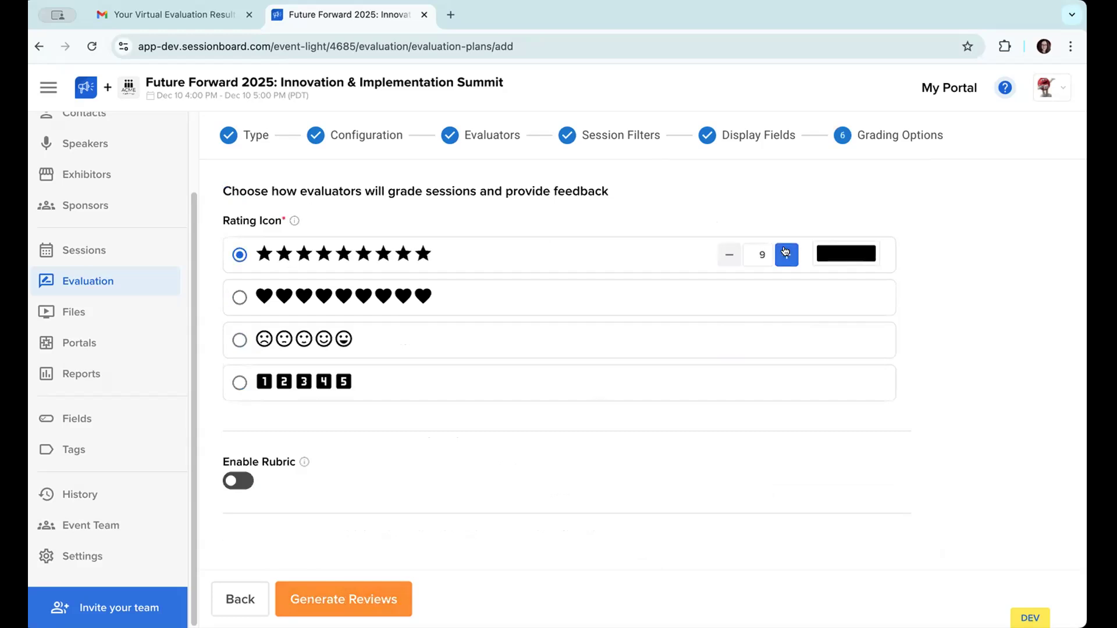
{"action": "left_click", "coordinate": [737, 256]}
{"action": "left_click", "coordinate": [737, 256]}
{"action": "left_click", "coordinate": [737, 256]}
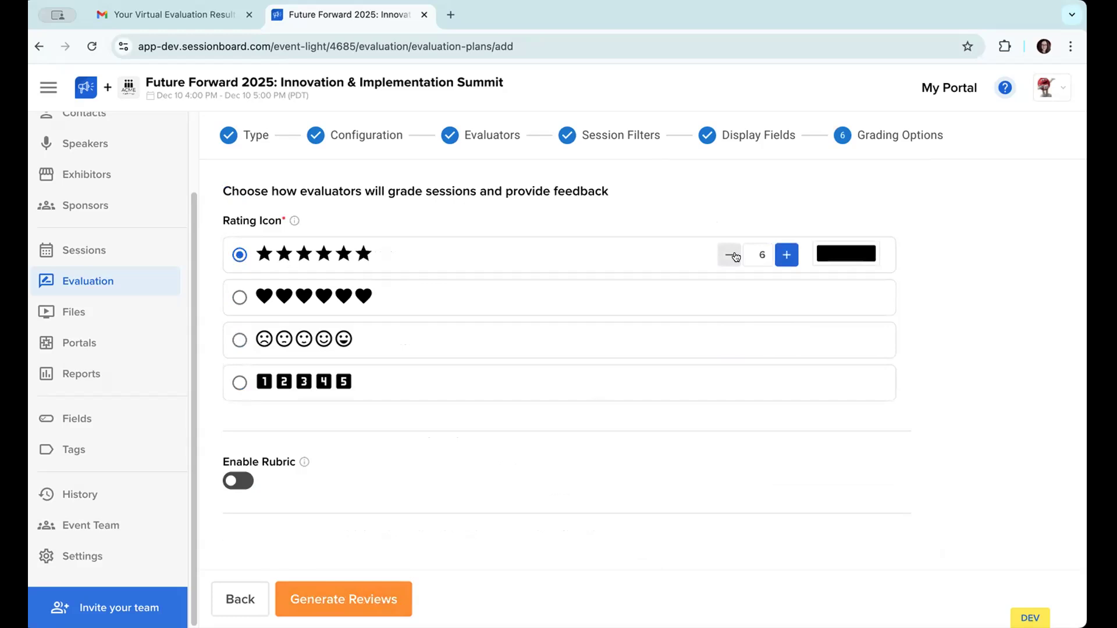
{"action": "left_click", "coordinate": [788, 255]}
{"action": "left_click", "coordinate": [787, 256]}
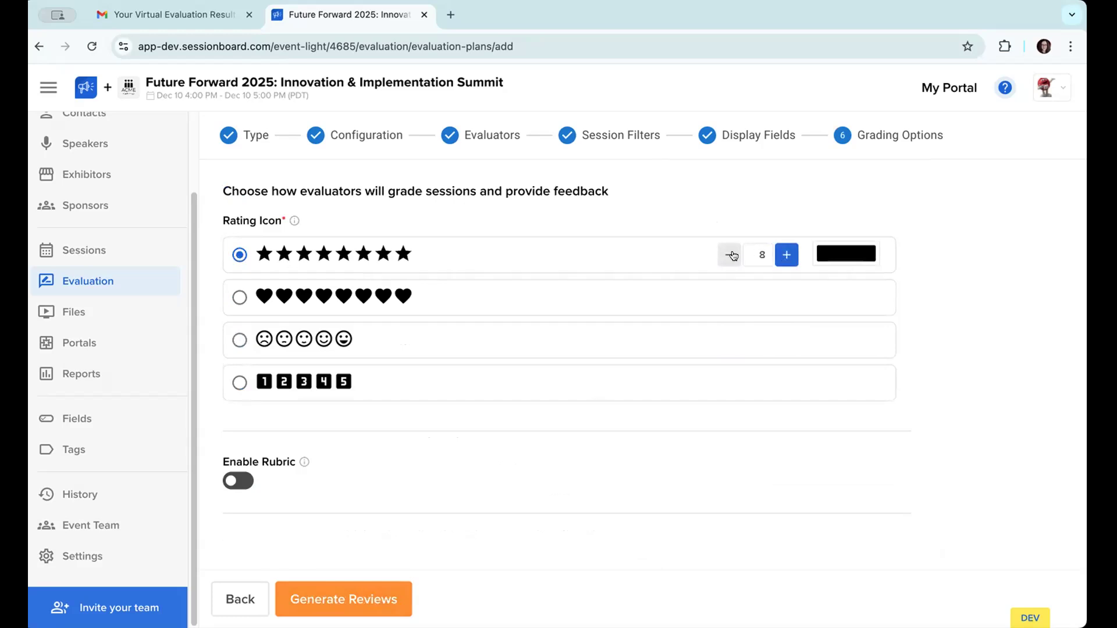
{"action": "left_click", "coordinate": [732, 256]}
{"action": "left_click", "coordinate": [731, 256]}
{"action": "left_click", "coordinate": [731, 256]}
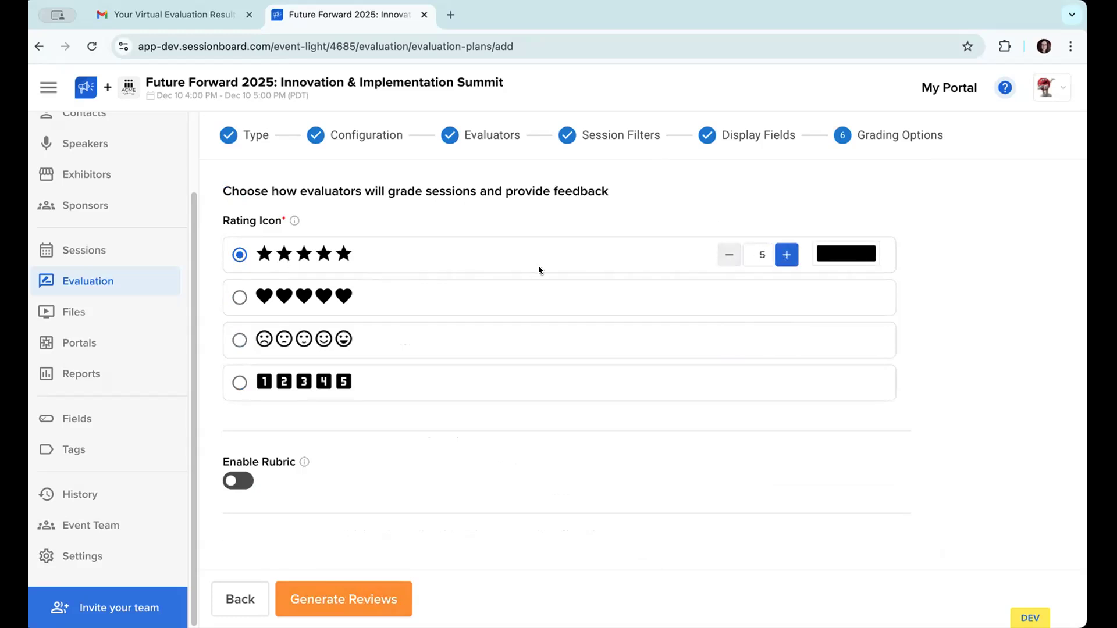
Step: Enable the grading rubric with the Topic, Trendiness, Creativeness and Event Fit criteria weighted 25% each
{"action": "left_click", "coordinate": [248, 485]}
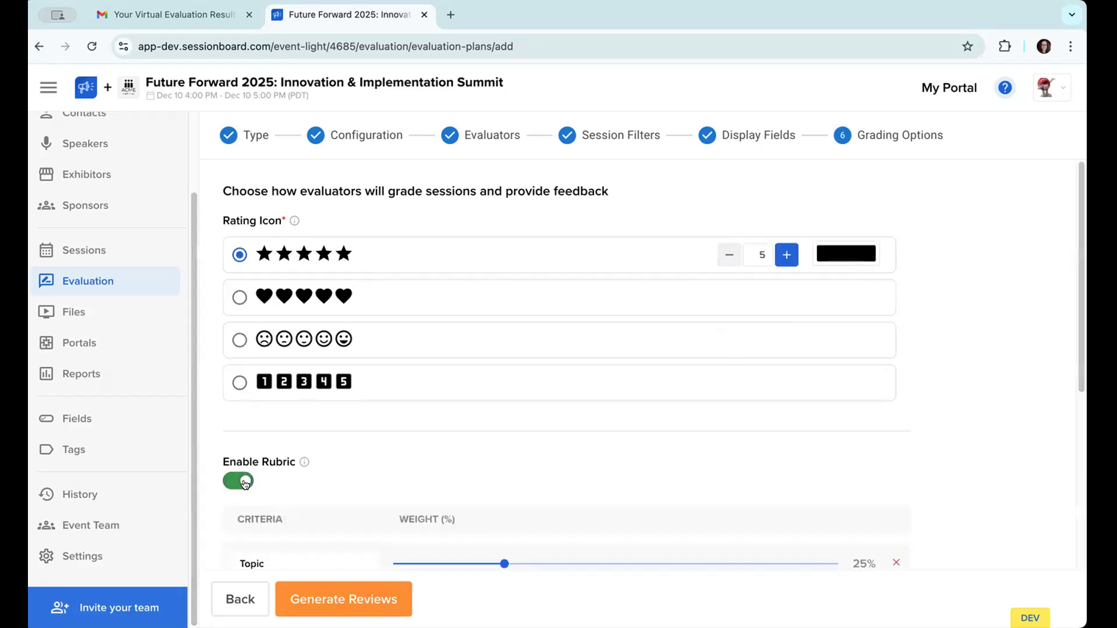
{"action": "scroll", "coordinate": [379, 444], "scroll_direction": "down", "scroll_amount": 4}
{"action": "left_click", "coordinate": [292, 357]}
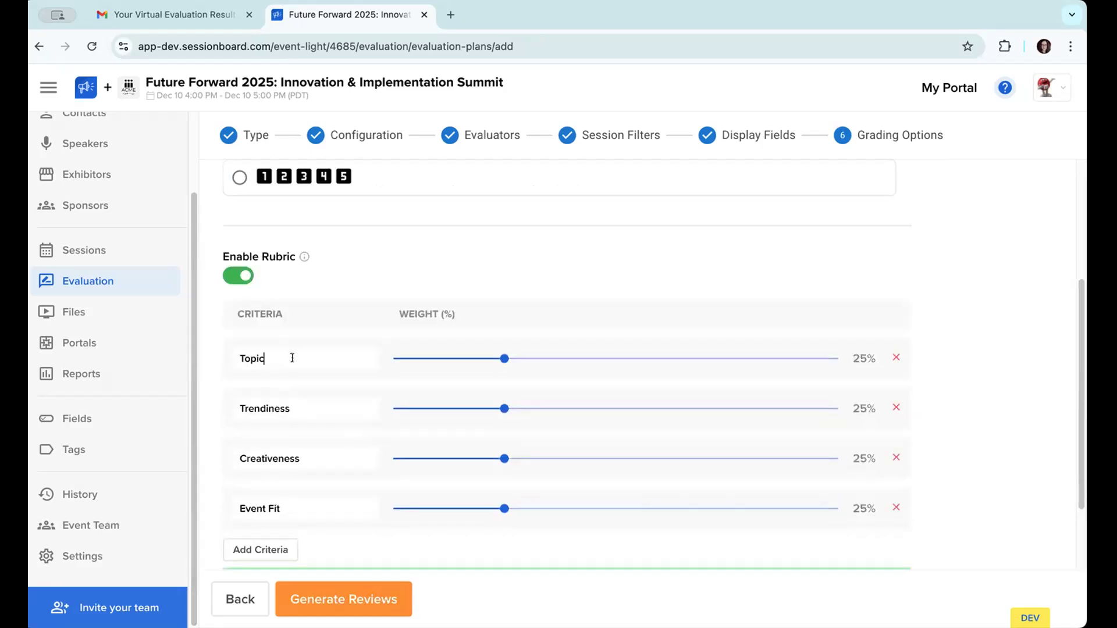
{"action": "scroll", "coordinate": [292, 358], "scroll_direction": "down", "scroll_amount": 1}
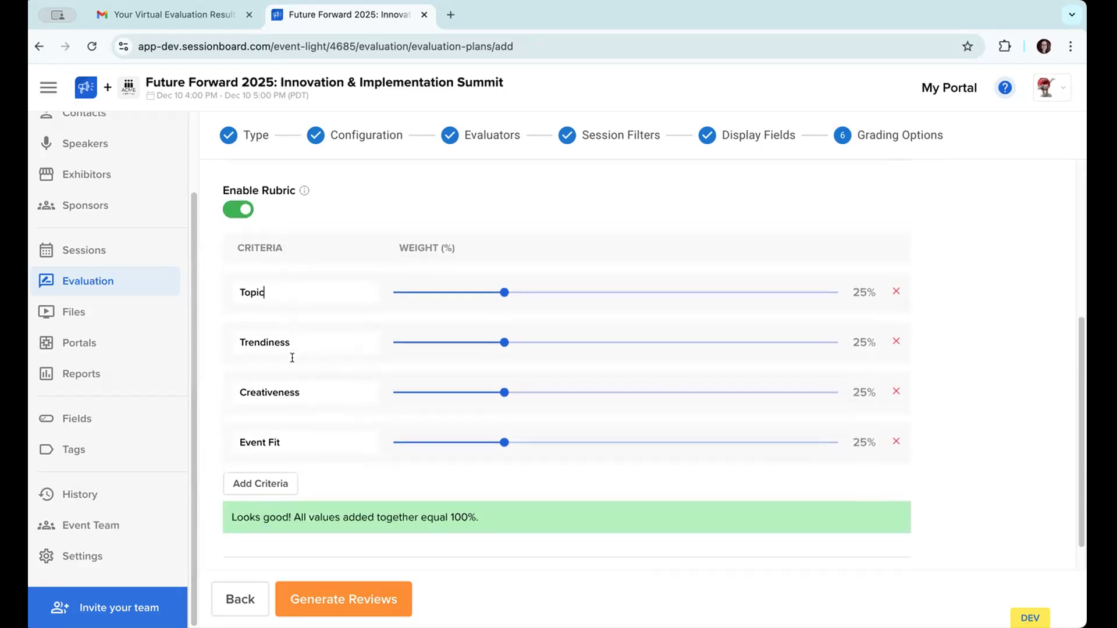
{"action": "scroll", "coordinate": [292, 358], "scroll_direction": "up", "scroll_amount": 1}
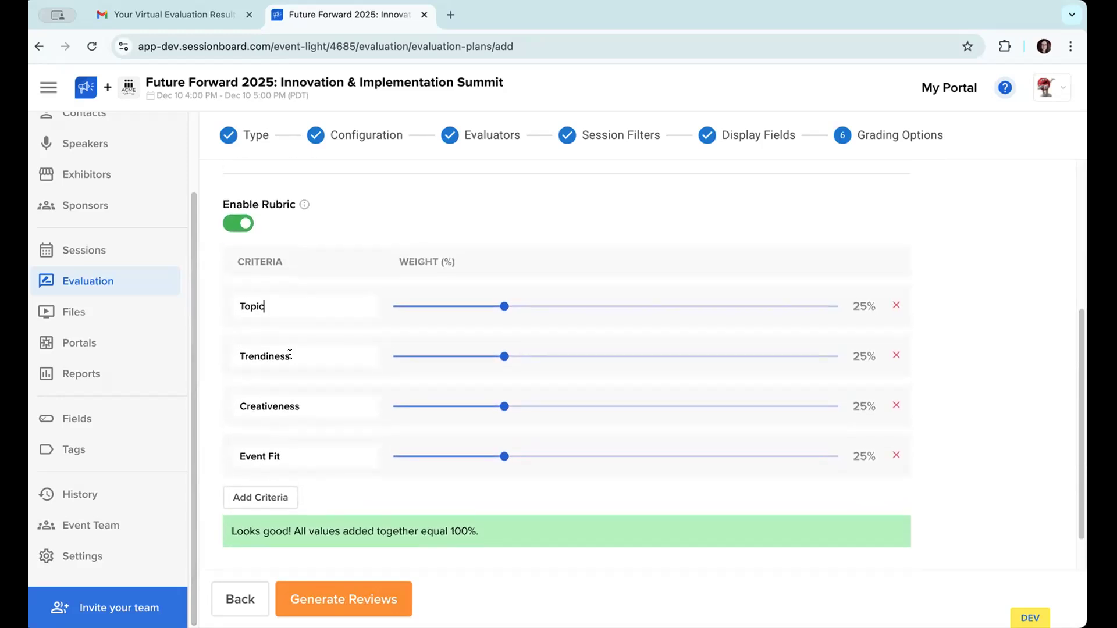
{"action": "mouse_move", "coordinate": [504, 307]}
{"action": "mouse_move", "coordinate": [504, 307]}
{"action": "left_mouse_down"}
{"action": "mouse_move", "coordinate": [570, 307]}
{"action": "mouse_move", "coordinate": [502, 309]}
{"action": "left_mouse_up"}
{"action": "scroll", "coordinate": [431, 345], "scroll_direction": "down", "scroll_amount": 1}
{"action": "left_click", "coordinate": [316, 334]}
{"action": "double_click", "coordinate": [316, 334]}
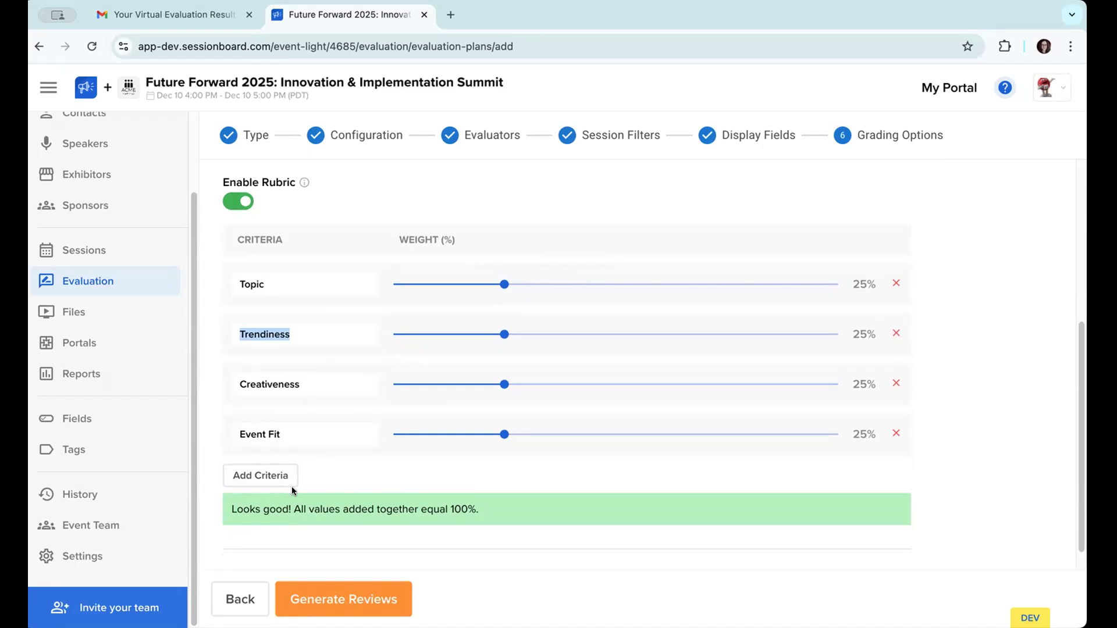
Step: Finish the plan setup and confirm generating its virtual evaluation reviews
{"action": "left_click", "coordinate": [351, 603]}
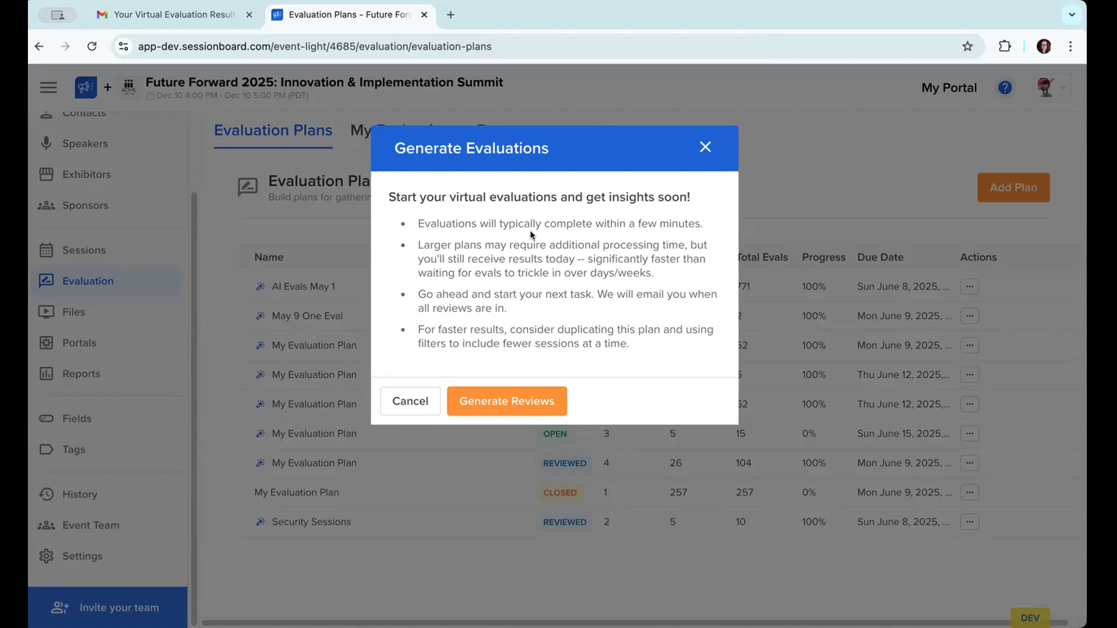
{"action": "left_click", "coordinate": [541, 403]}
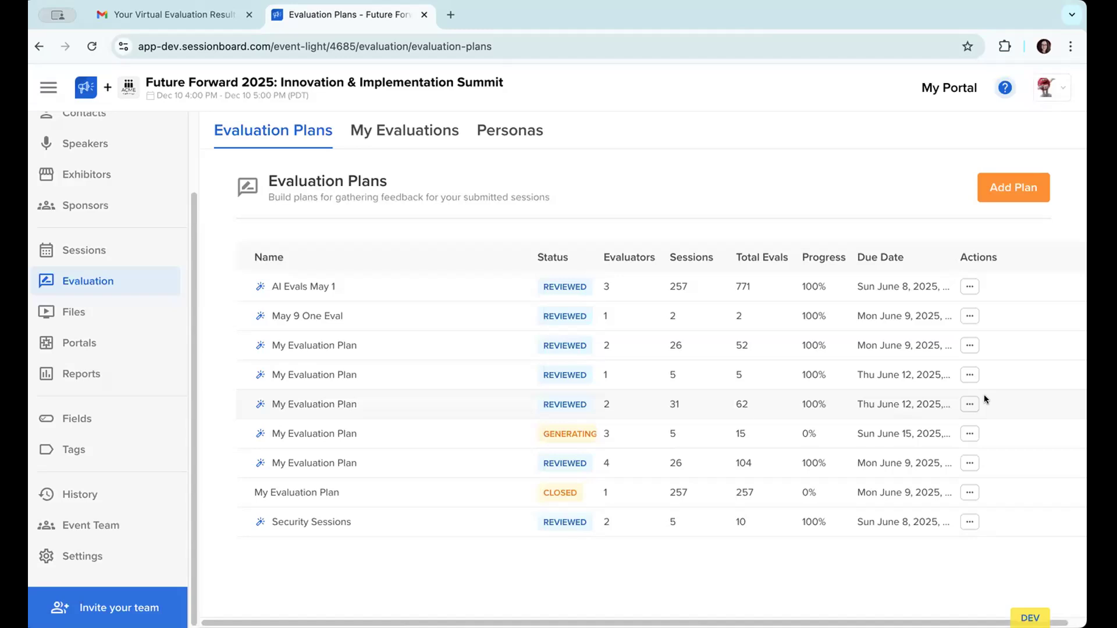
Step: Open the review of the Security Sessions plan and look over its evaluators, sessions and instructions
{"action": "left_click", "coordinate": [970, 521]}
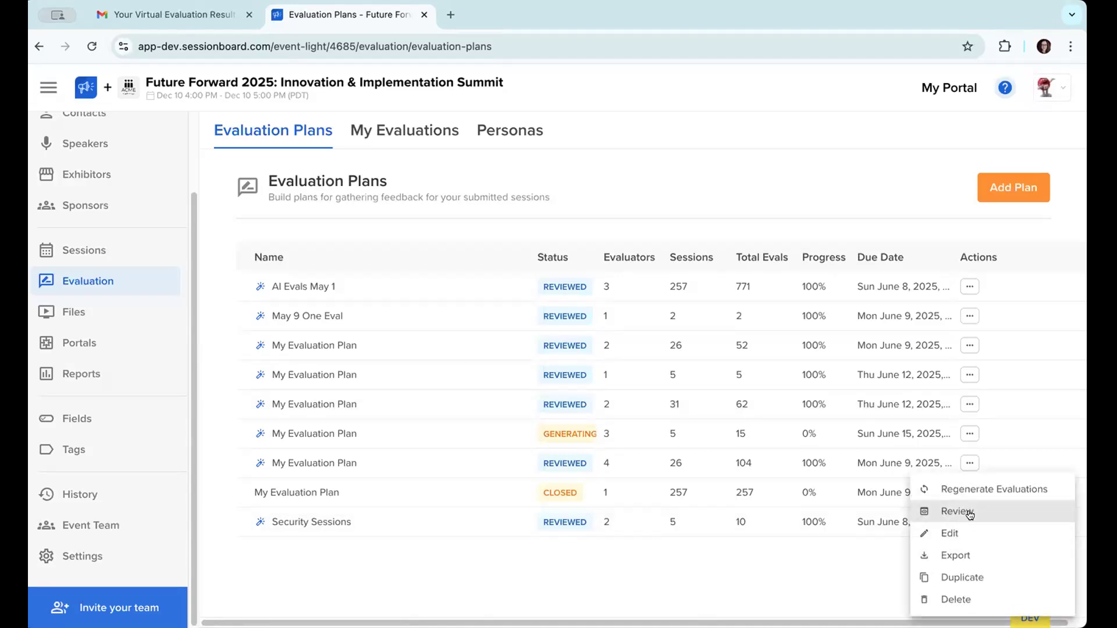
{"action": "left_click", "coordinate": [973, 515]}
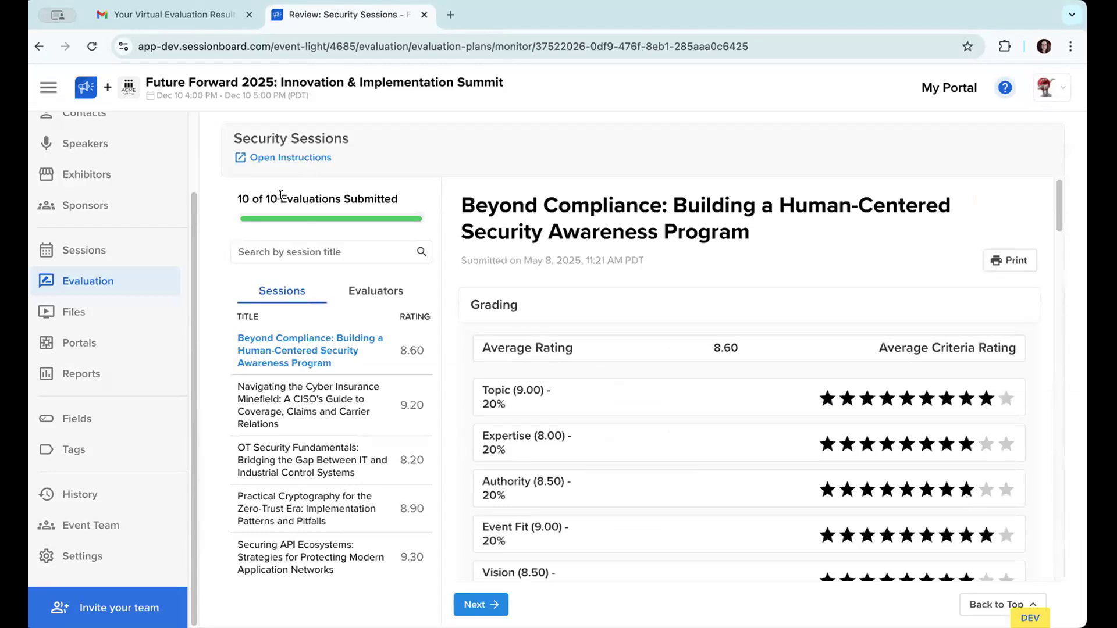
{"action": "left_click", "coordinate": [368, 288]}
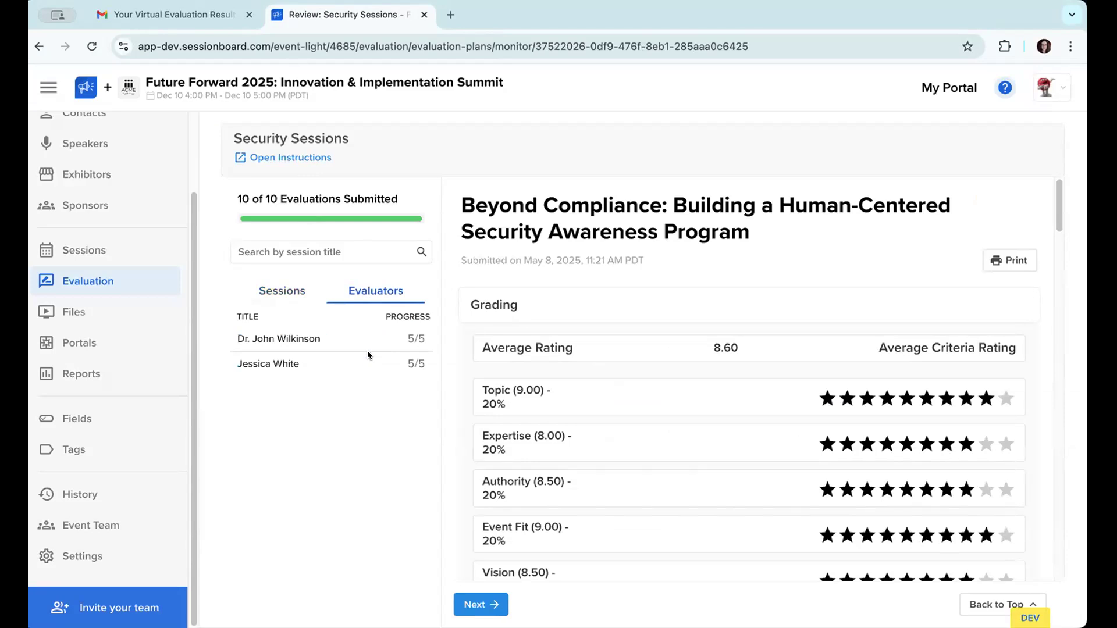
{"action": "left_click", "coordinate": [296, 294]}
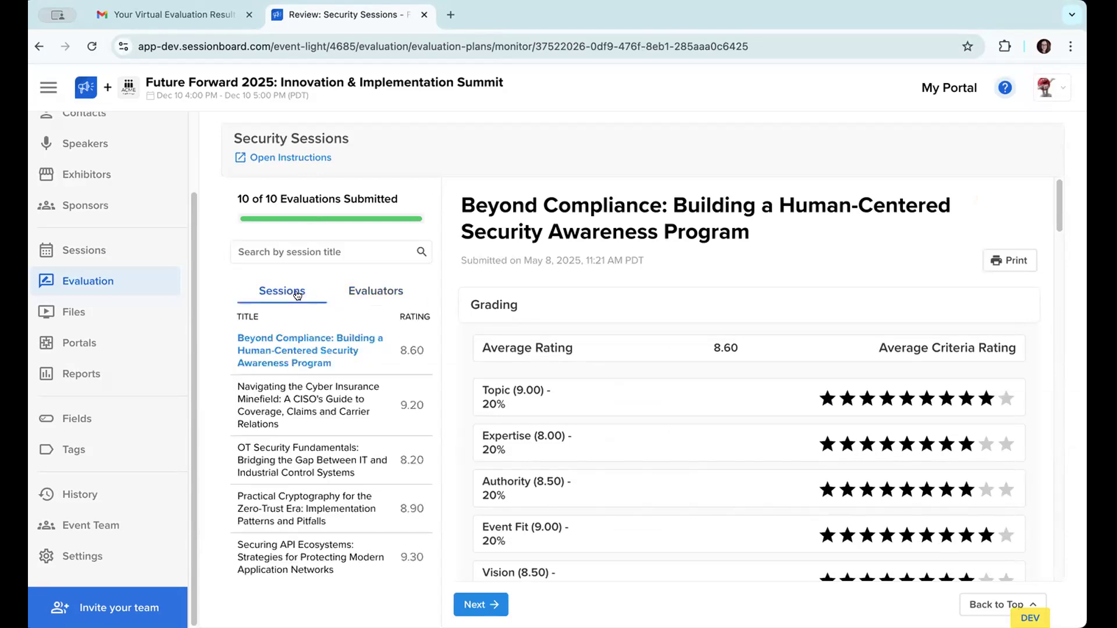
{"action": "left_click", "coordinate": [321, 160]}
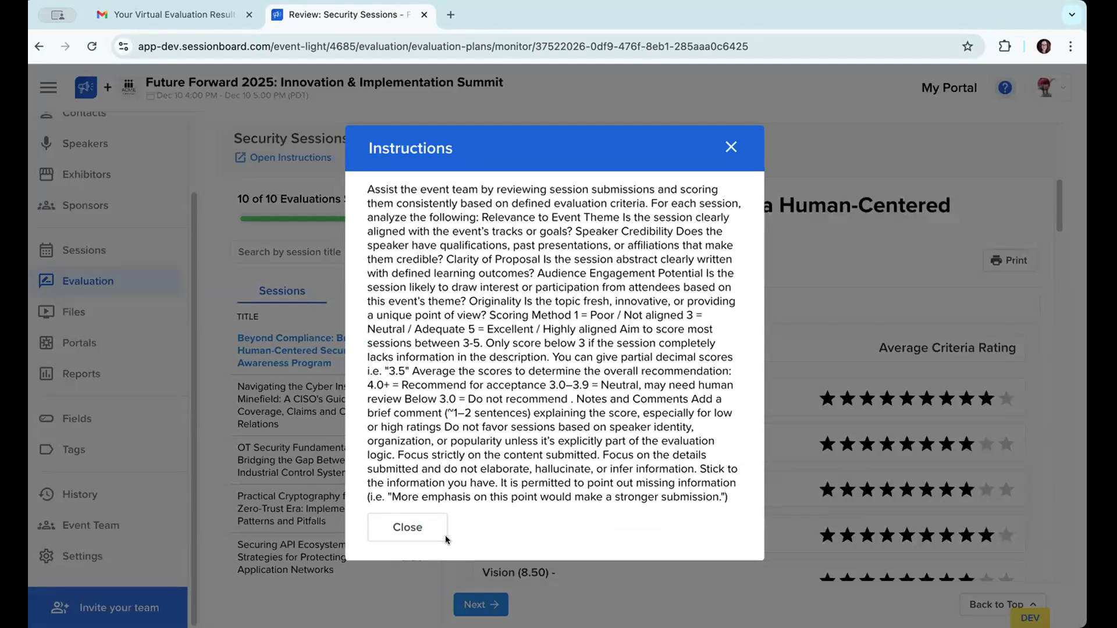
{"action": "left_click", "coordinate": [430, 538]}
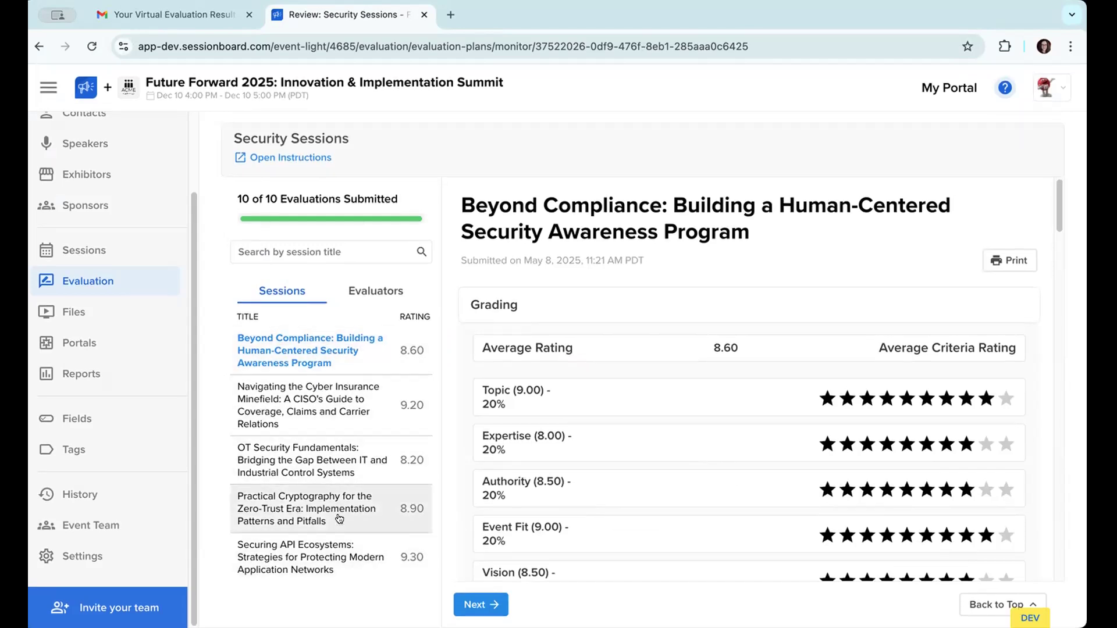
Step: Open the "Beyond Compliance" session's evaluation and examine its average rating and criteria grading
{"action": "left_click", "coordinate": [353, 352]}
{"action": "scroll", "coordinate": [750, 372], "scroll_direction": "down", "scroll_amount": 2}
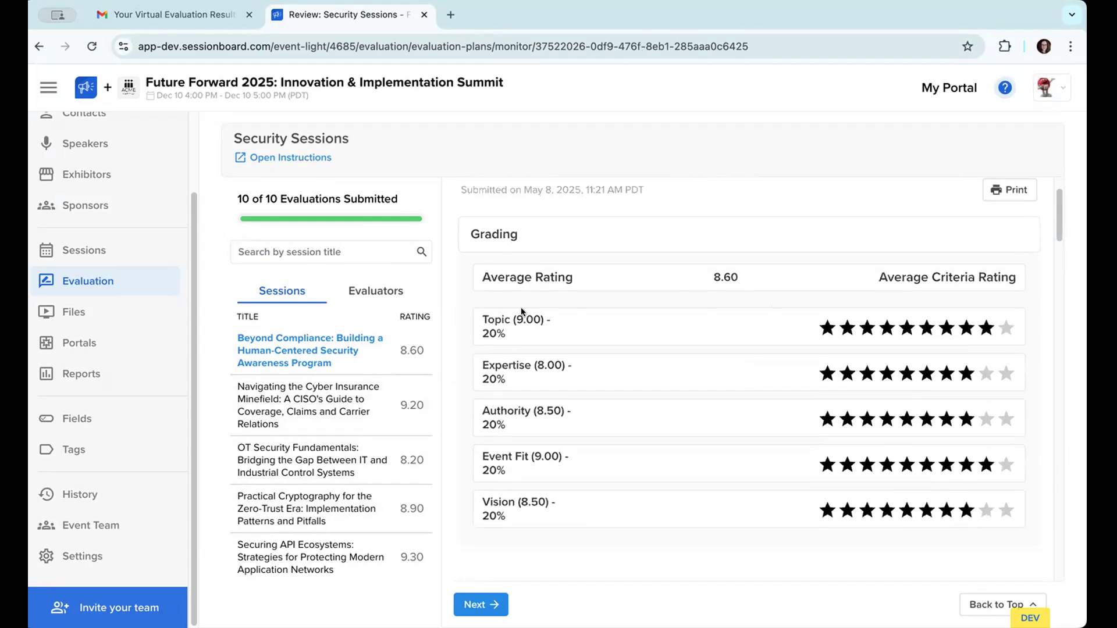
{"action": "scroll", "coordinate": [587, 348], "scroll_direction": "down", "scroll_amount": 1}
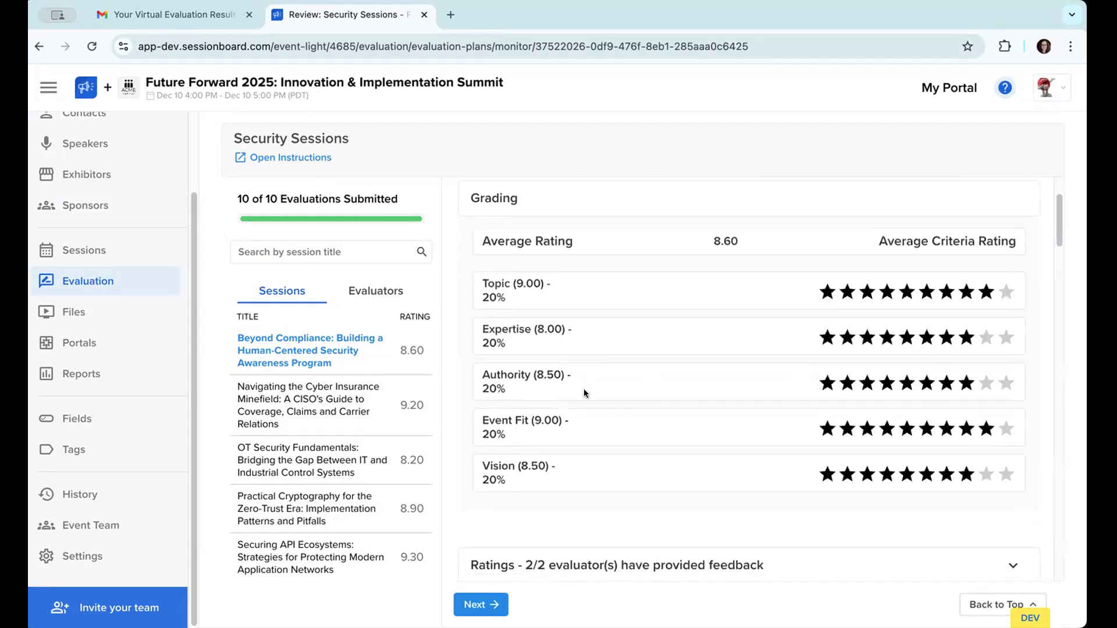
{"action": "scroll", "coordinate": [543, 384], "scroll_direction": "up", "scroll_amount": 2}
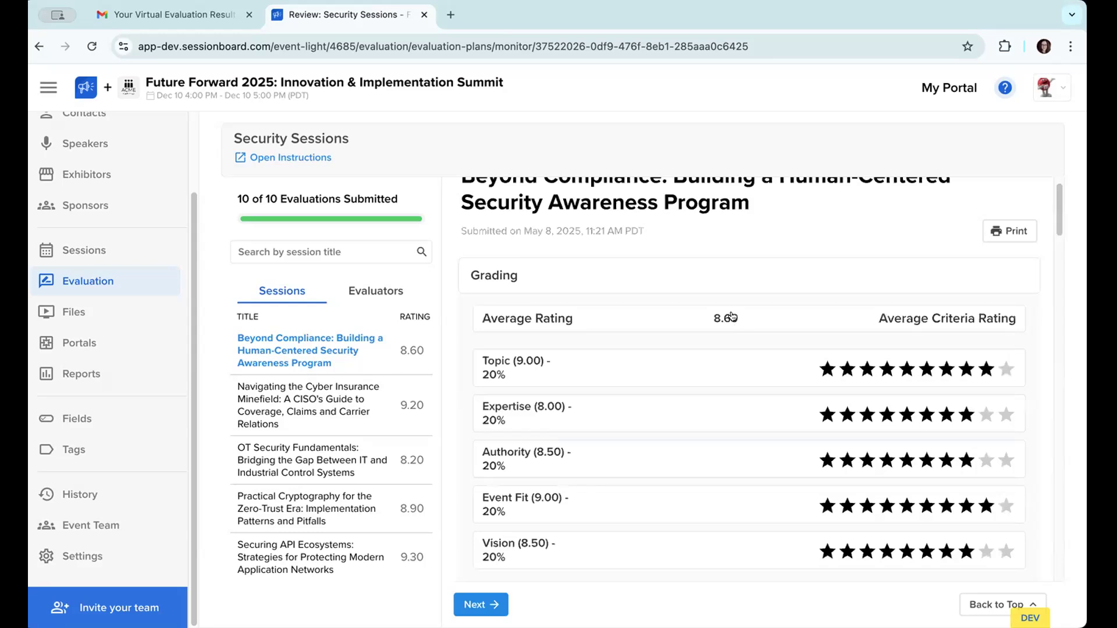
{"action": "scroll", "coordinate": [736, 321], "scroll_direction": "down", "scroll_amount": 5}
Step: Read the Professor persona's profile, criterion scores, and internal and external comments for the Beyond Compliance session
{"action": "scroll", "coordinate": [733, 316], "scroll_direction": "down", "scroll_amount": 1}
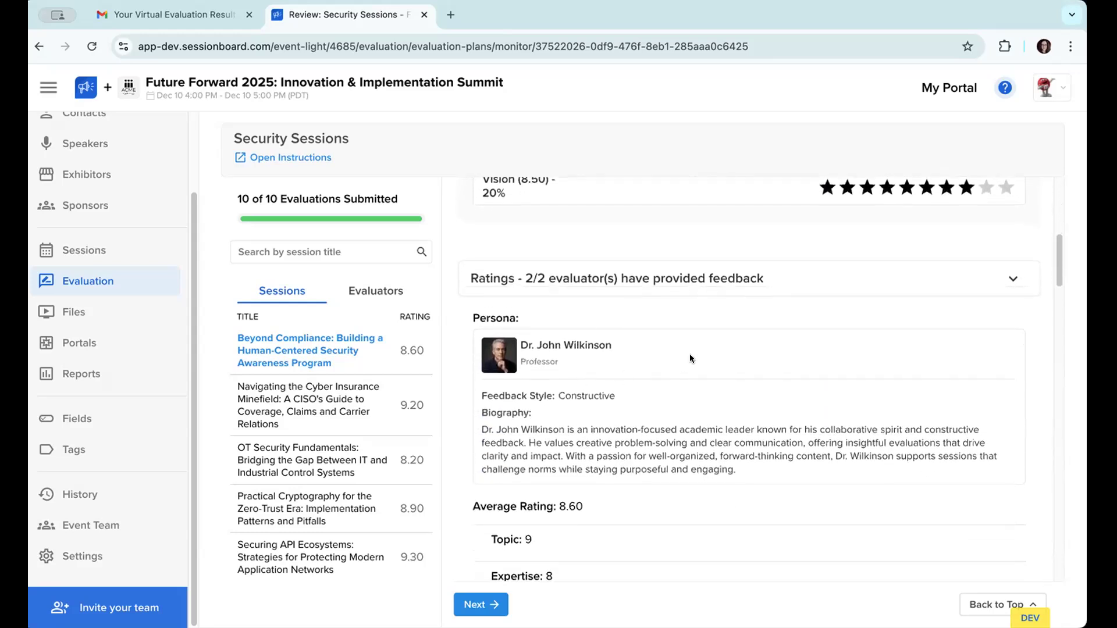
{"action": "scroll", "coordinate": [665, 356], "scroll_direction": "down", "scroll_amount": 3}
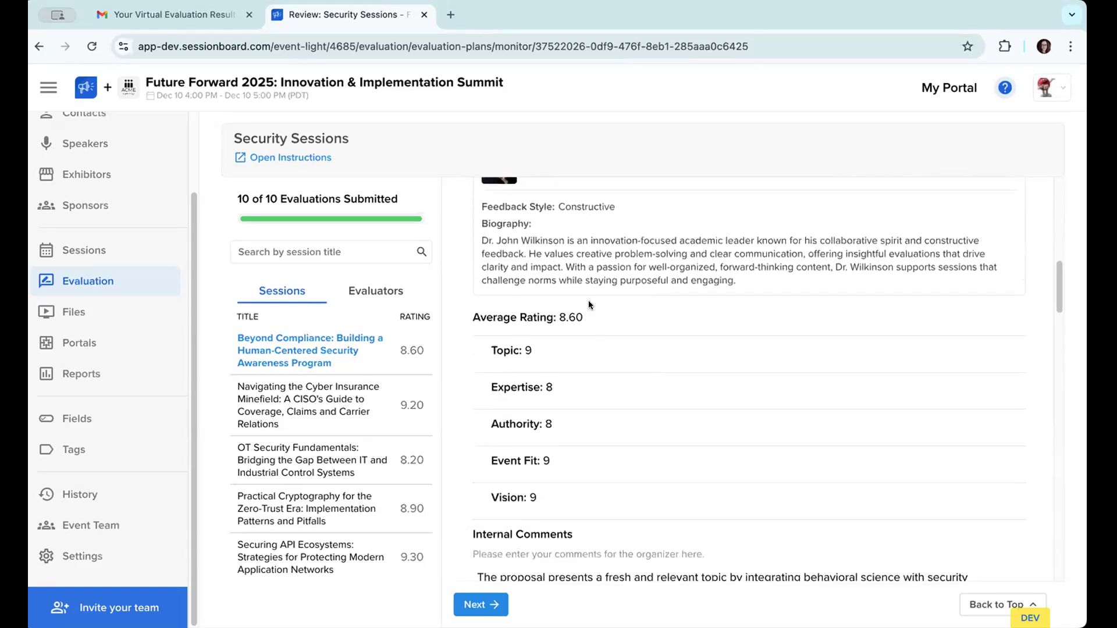
{"action": "scroll", "coordinate": [588, 360], "scroll_direction": "down", "scroll_amount": 3}
{"action": "scroll", "coordinate": [587, 364], "scroll_direction": "down", "scroll_amount": 3}
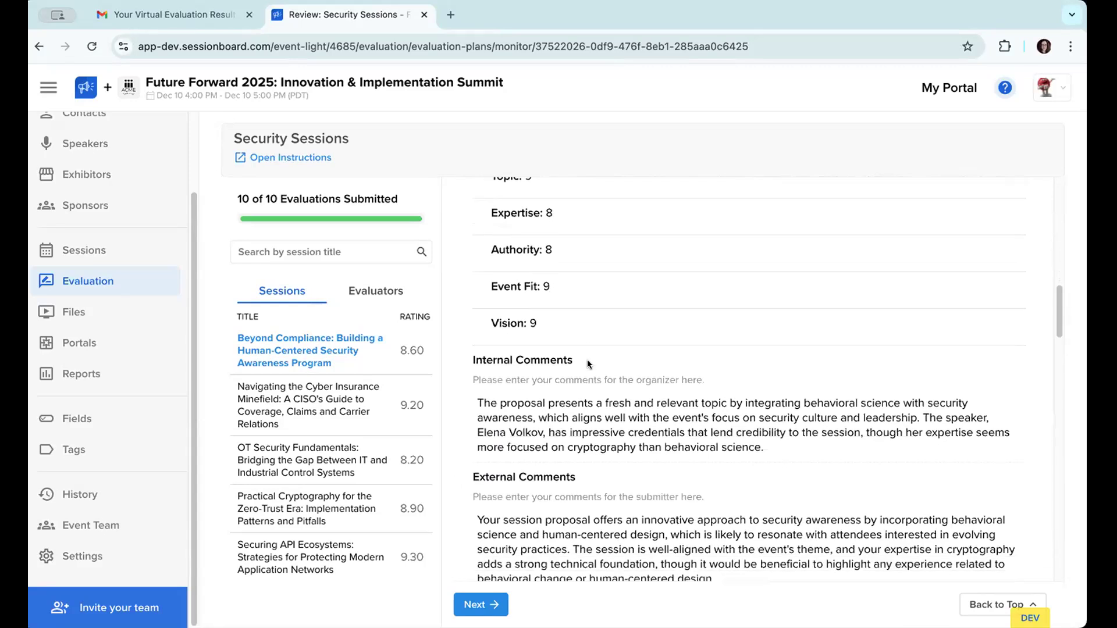
{"action": "scroll", "coordinate": [587, 359], "scroll_direction": "down", "scroll_amount": 1}
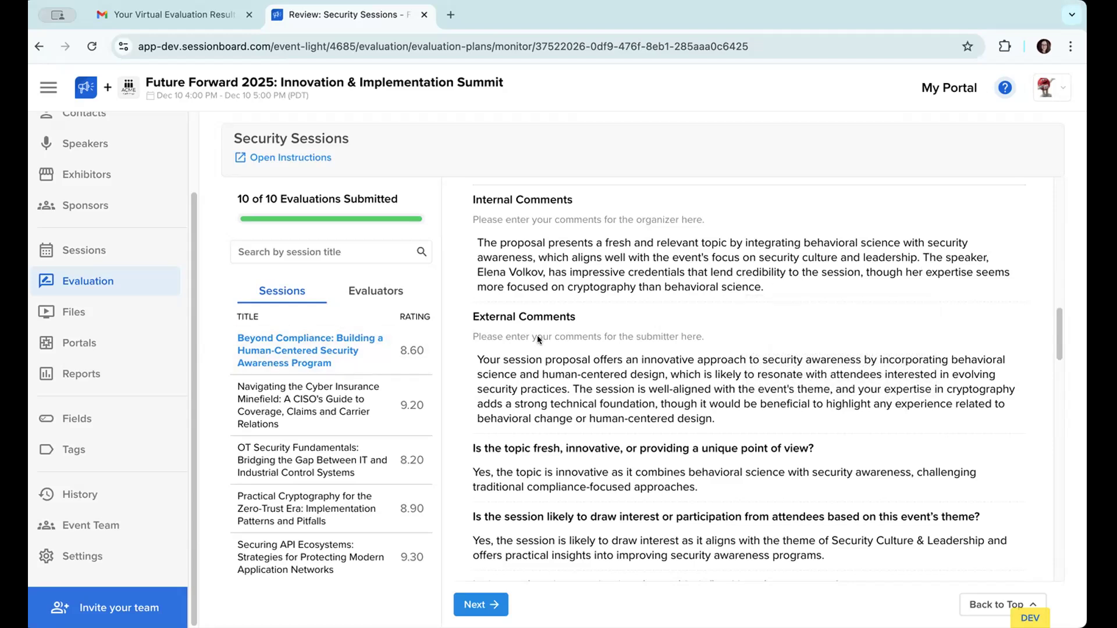
{"action": "scroll", "coordinate": [536, 335], "scroll_direction": "down", "scroll_amount": 2}
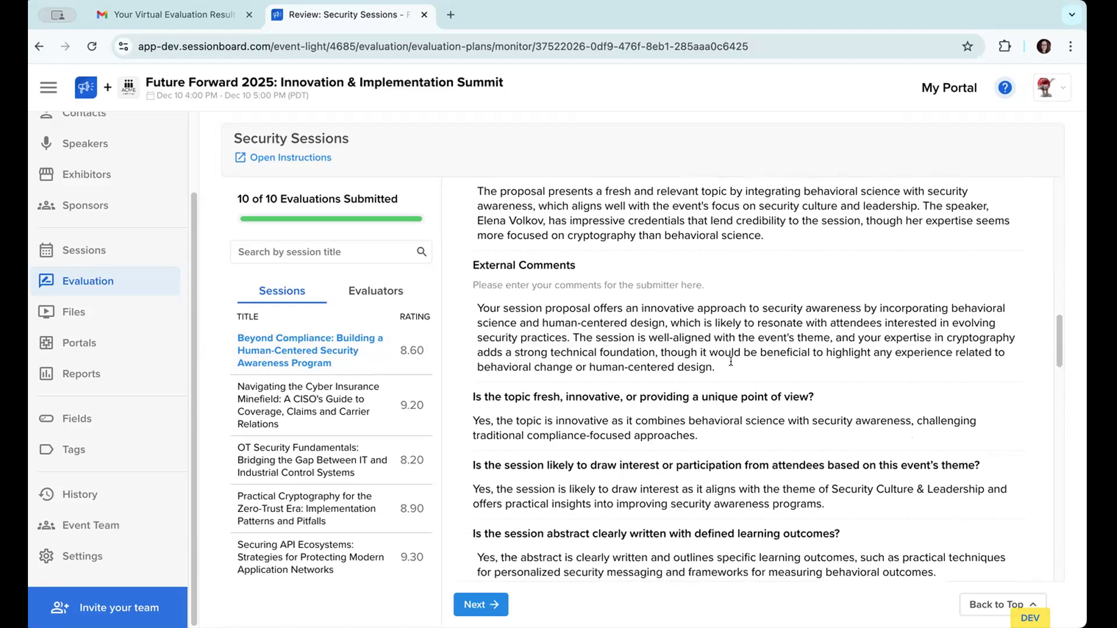
{"action": "left_click_drag", "start_coordinate": [731, 363], "coordinate": [725, 327]}
{"action": "left_click", "coordinate": [705, 319]}
Step: Read the Professor persona's answers to the evaluation questions and its rating justification
{"action": "scroll", "coordinate": [705, 318], "scroll_direction": "down", "scroll_amount": 2}
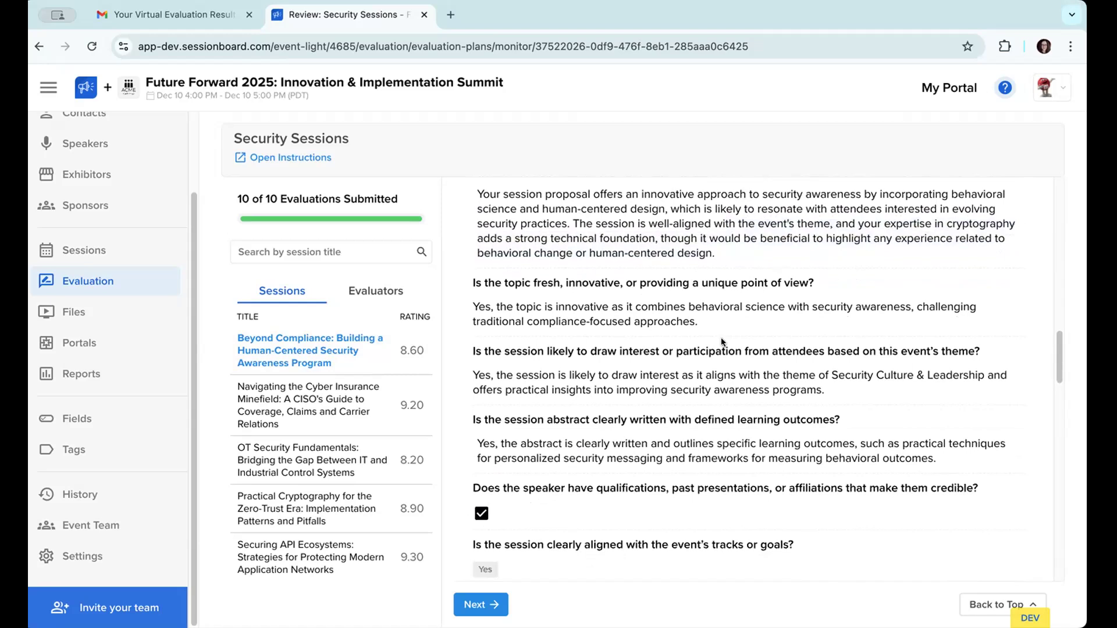
{"action": "scroll", "coordinate": [721, 341], "scroll_direction": "down", "scroll_amount": 1}
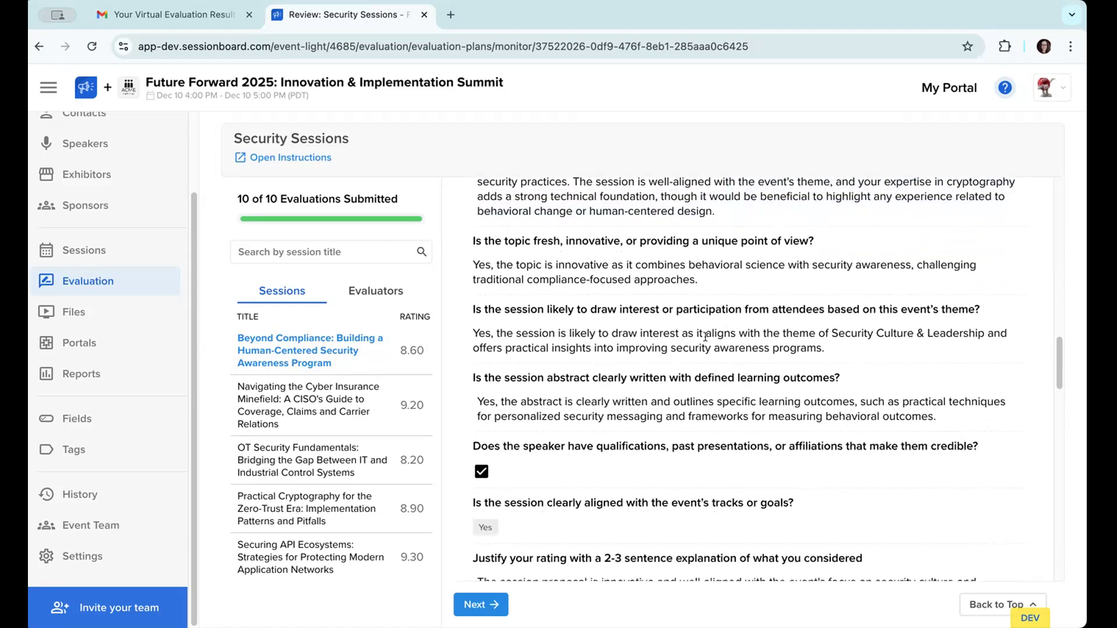
{"action": "scroll", "coordinate": [705, 336], "scroll_direction": "down", "scroll_amount": 1}
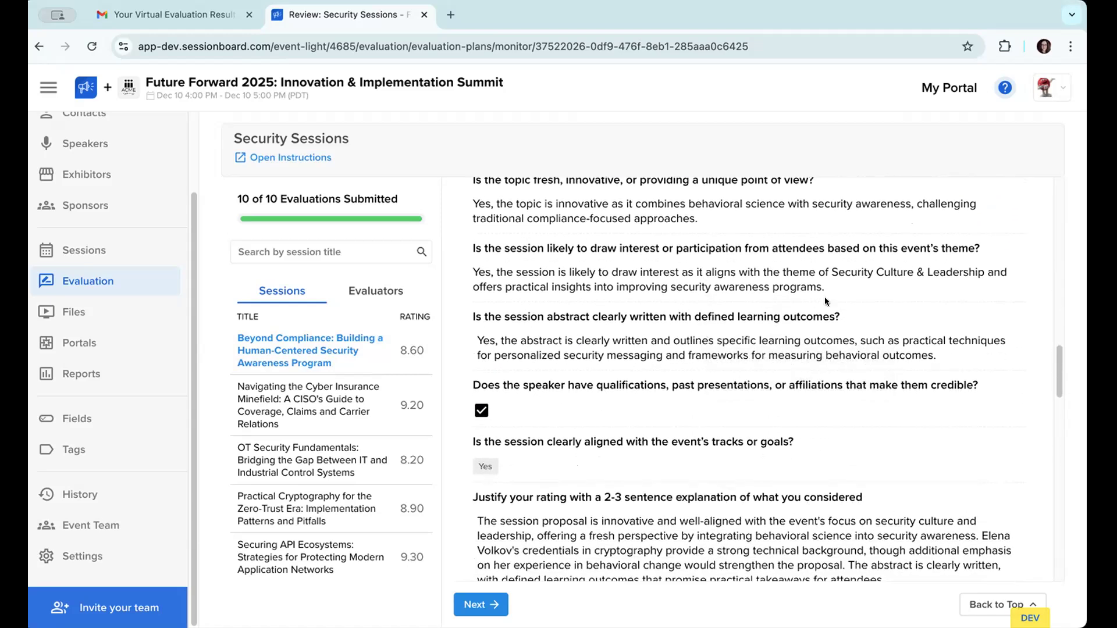
{"action": "scroll", "coordinate": [837, 295], "scroll_direction": "down", "scroll_amount": 1}
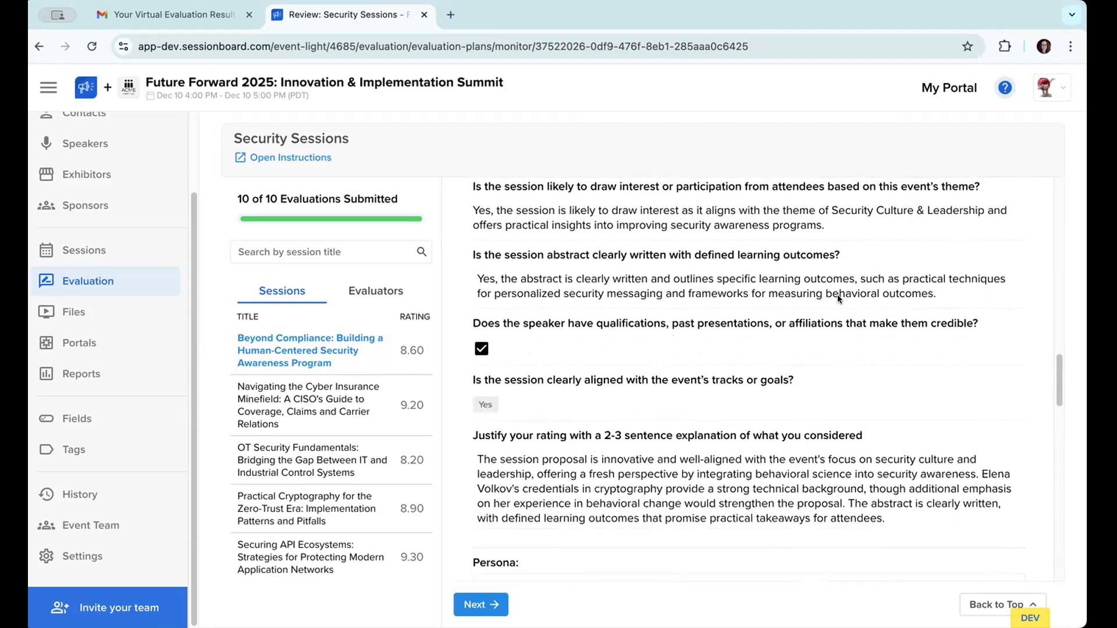
{"action": "scroll", "coordinate": [837, 294], "scroll_direction": "down", "scroll_amount": 1}
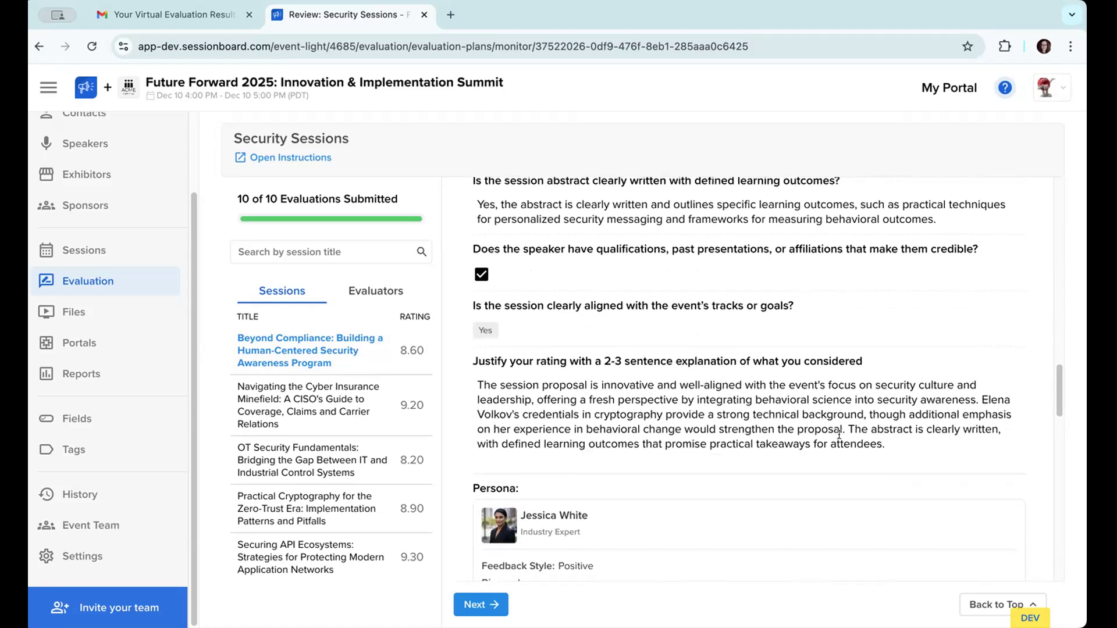
{"action": "left_click_drag", "start_coordinate": [887, 445], "coordinate": [715, 385]}
{"action": "left_click", "coordinate": [715, 385]}
Step: Examine the Industry Expert persona's profile, scores and comments, highlighting the internal comment's remark about learning outcomes
{"action": "scroll", "coordinate": [714, 385], "scroll_direction": "down", "scroll_amount": 8}
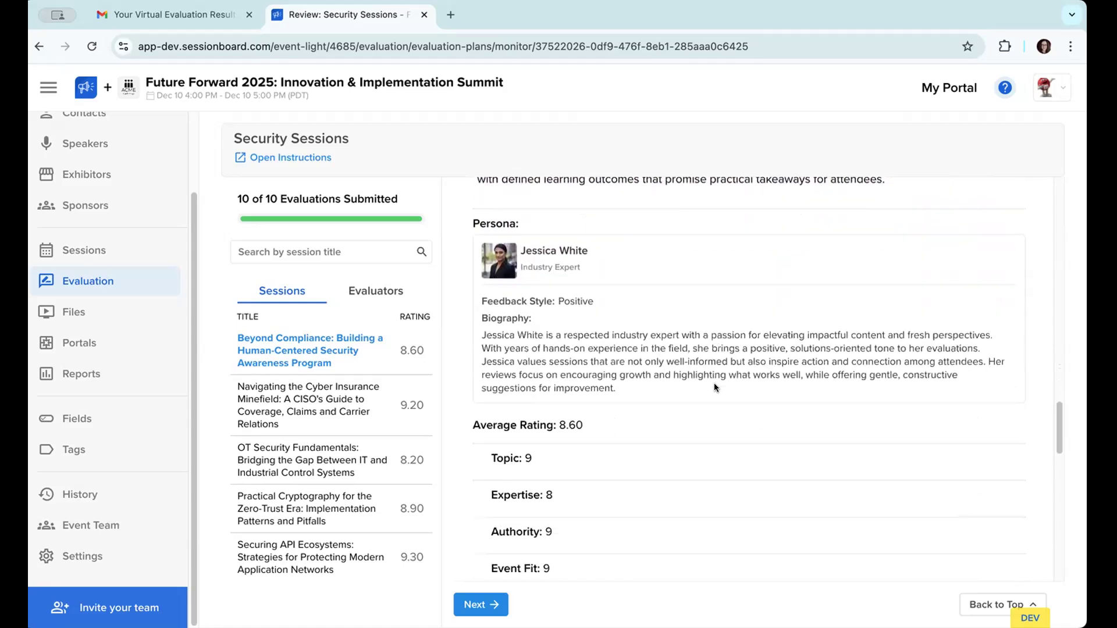
{"action": "scroll", "coordinate": [714, 383], "scroll_direction": "down", "scroll_amount": 5}
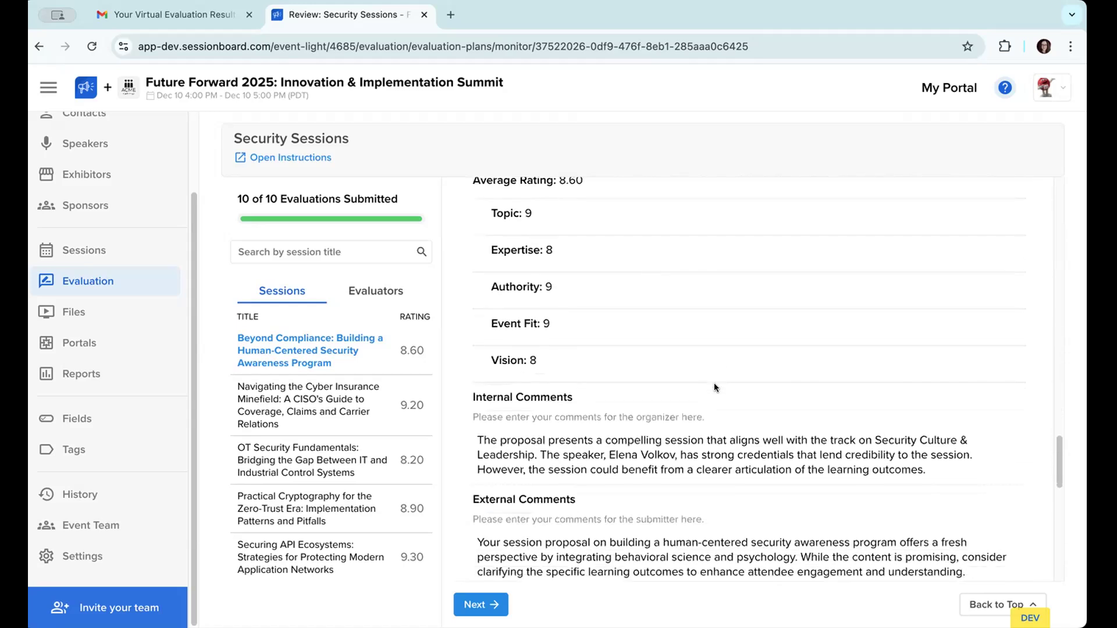
{"action": "scroll", "coordinate": [714, 383], "scroll_direction": "down", "scroll_amount": 1}
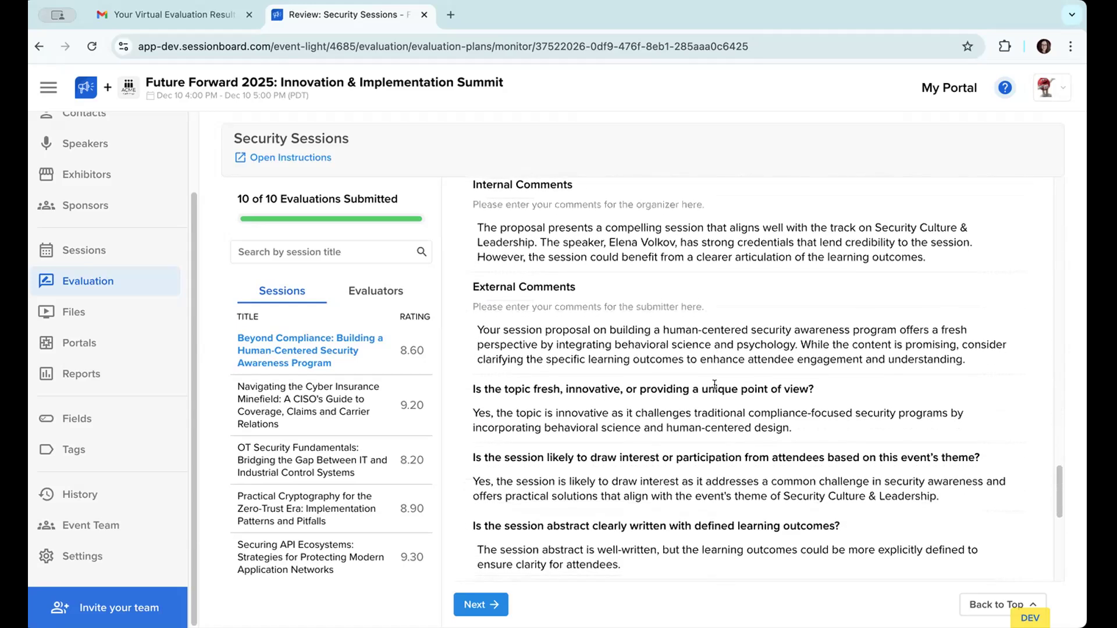
{"action": "scroll", "coordinate": [920, 356], "scroll_direction": "up", "scroll_amount": 2}
{"action": "left_click_drag", "start_coordinate": [928, 337], "coordinate": [788, 329]}
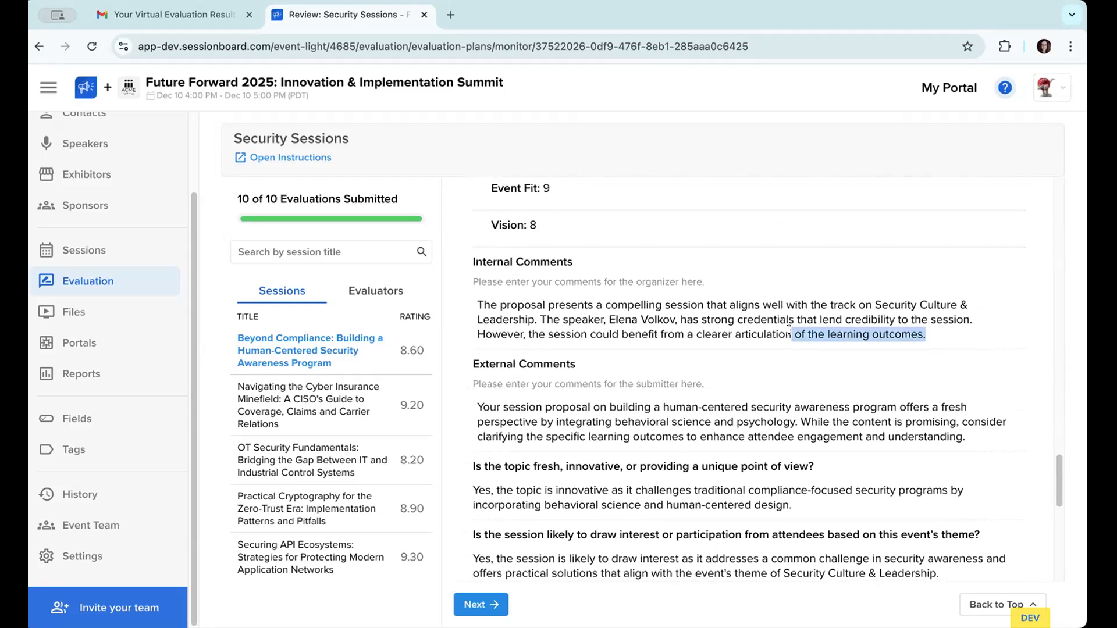
{"action": "scroll", "coordinate": [789, 329], "scroll_direction": "down", "scroll_amount": 10}
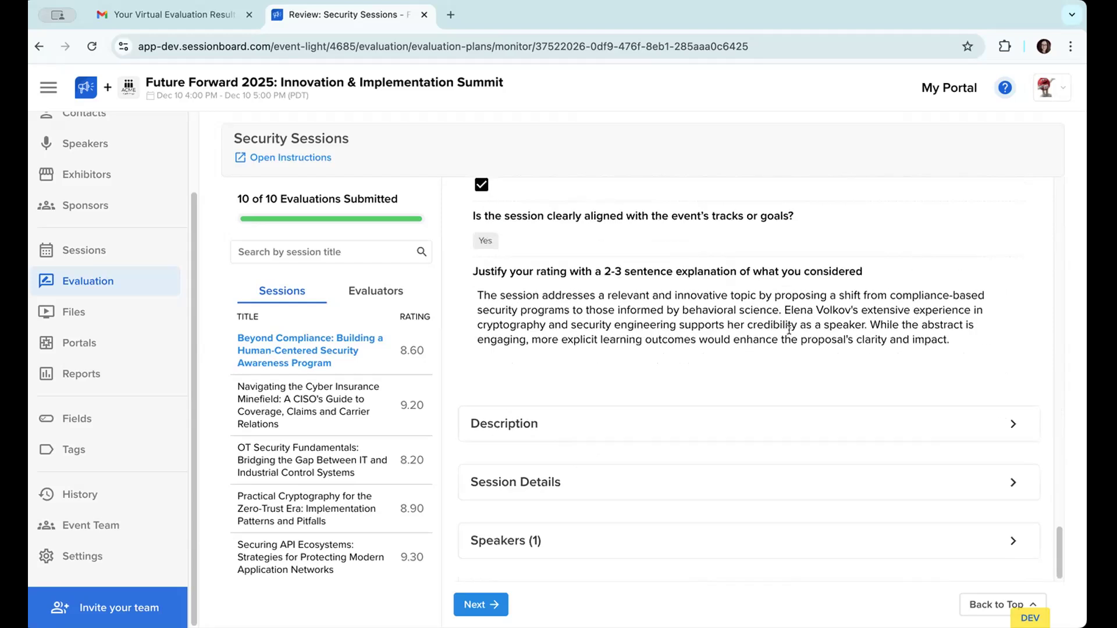
Step: Expand the session description, highlight the sentence on what attendees will learn, and compare it with the Industry Expert's answers
{"action": "left_click", "coordinate": [689, 418]}
{"action": "scroll", "coordinate": [686, 420], "scroll_direction": "down", "scroll_amount": 2}
{"action": "scroll", "coordinate": [686, 418], "scroll_direction": "down", "scroll_amount": 3}
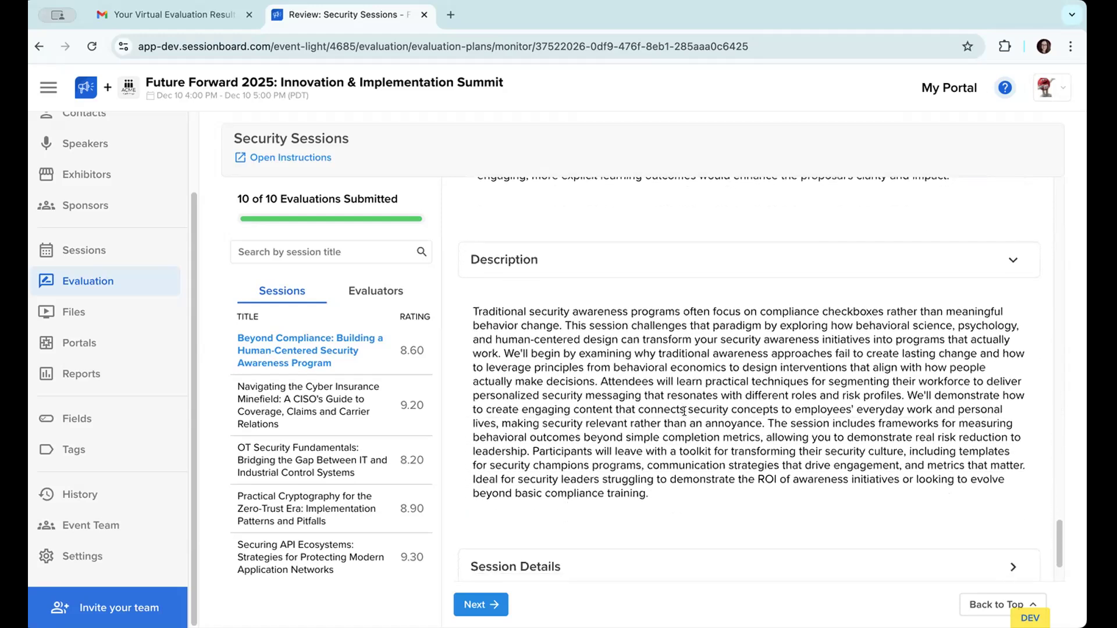
{"action": "left_click_drag", "start_coordinate": [601, 381], "coordinate": [903, 395]}
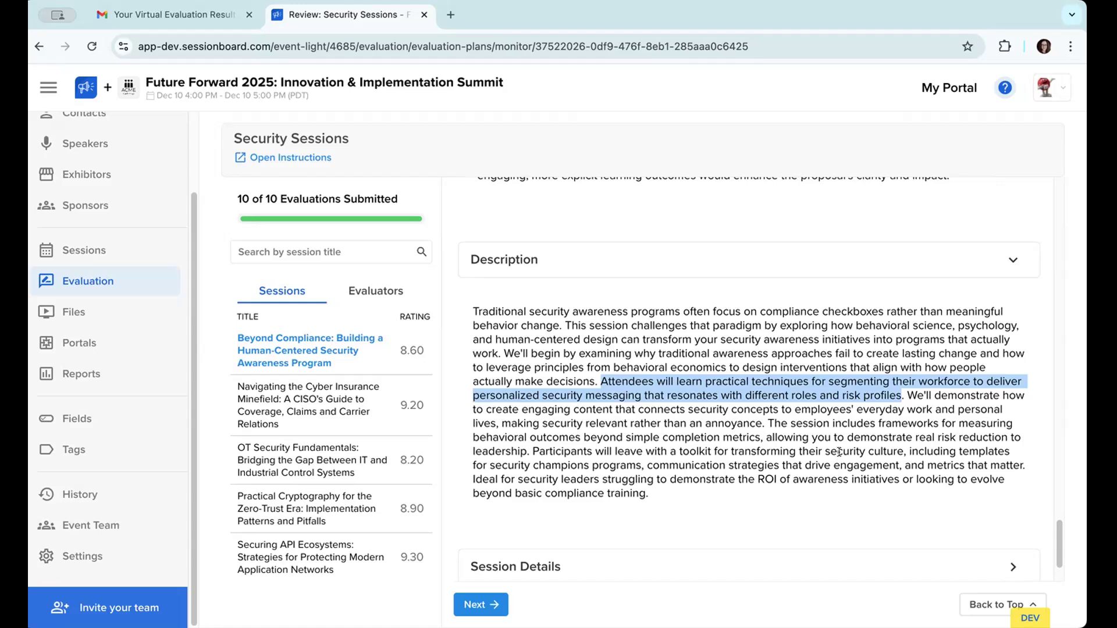
{"action": "scroll", "coordinate": [839, 451], "scroll_direction": "up", "scroll_amount": 10}
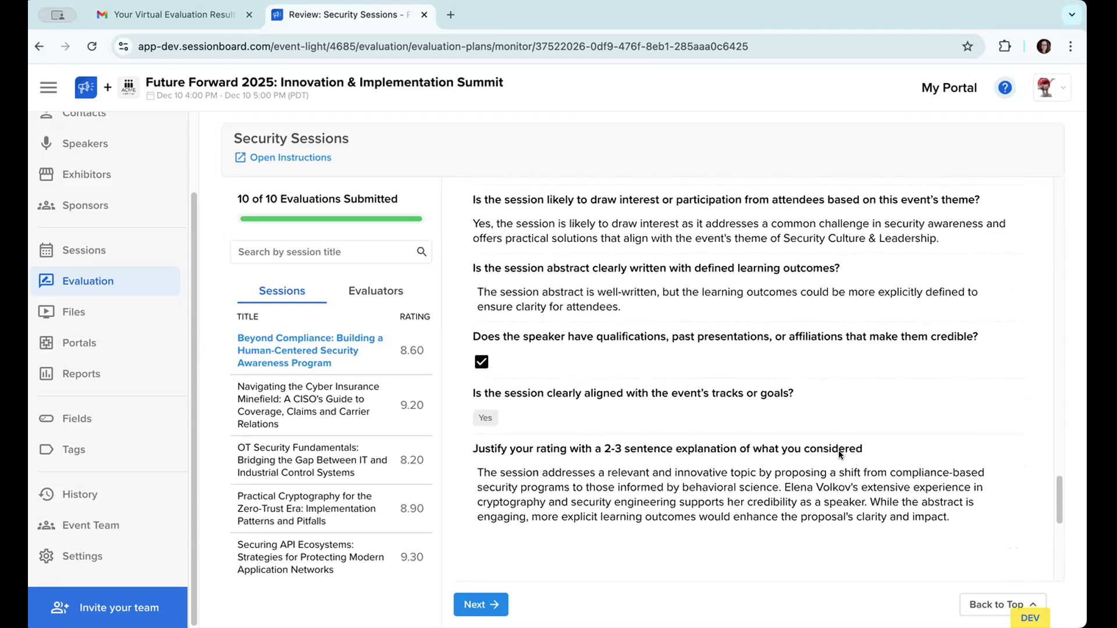
{"action": "scroll", "coordinate": [838, 455], "scroll_direction": "down", "scroll_amount": 1}
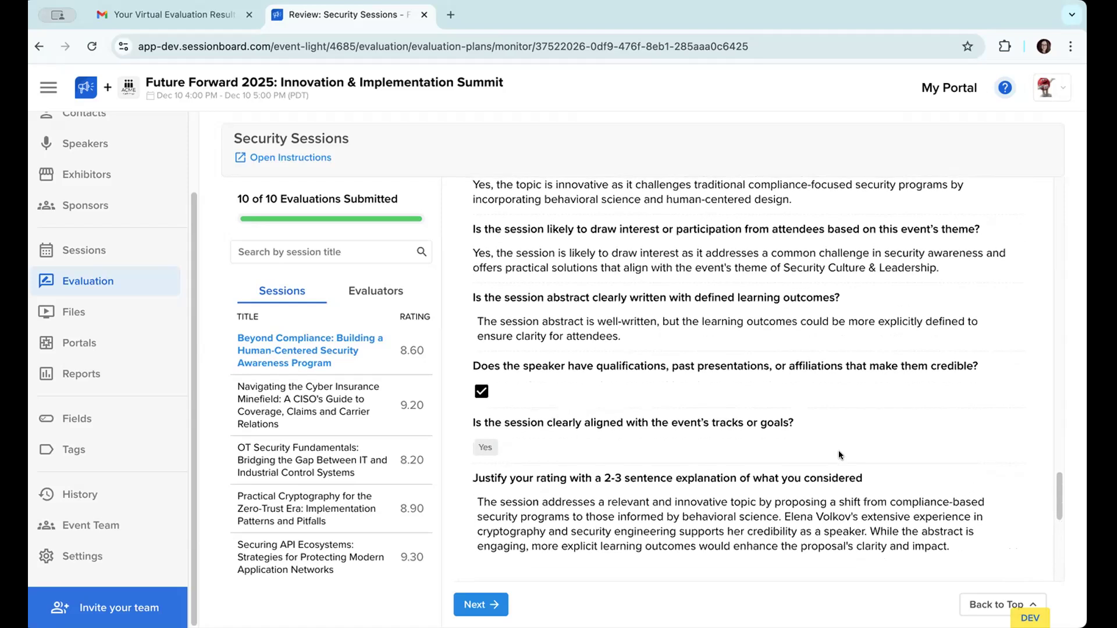
{"action": "scroll", "coordinate": [839, 455], "scroll_direction": "up", "scroll_amount": 1}
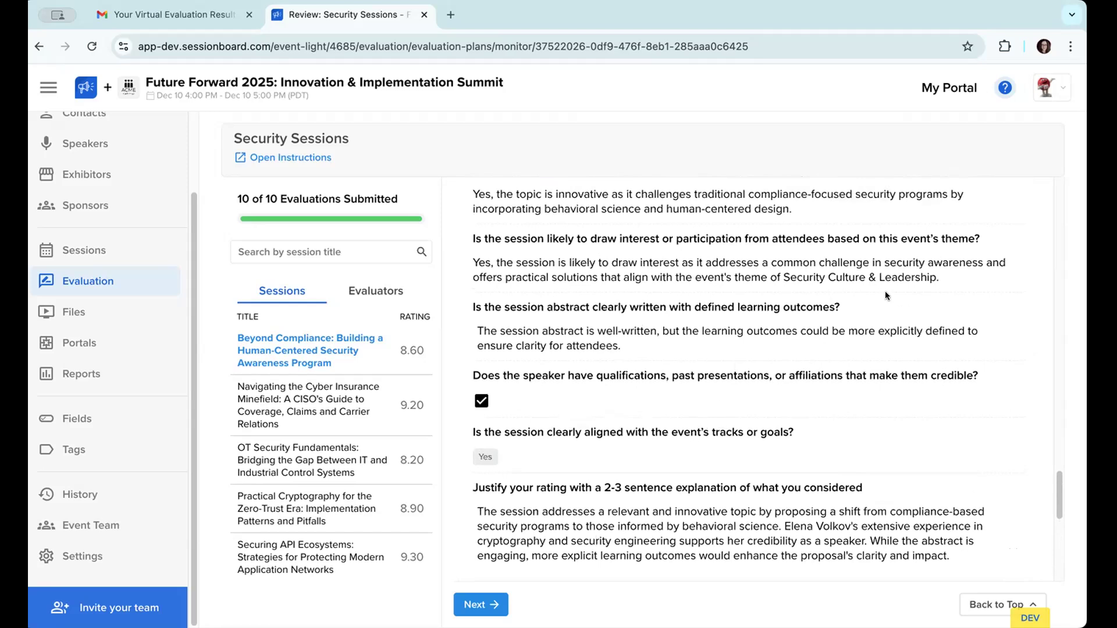
Step: Return to the evaluation plans list and open the review of My Evaluation Plan with 31 sessions and 2 evaluators
{"action": "left_click", "coordinate": [36, 47]}
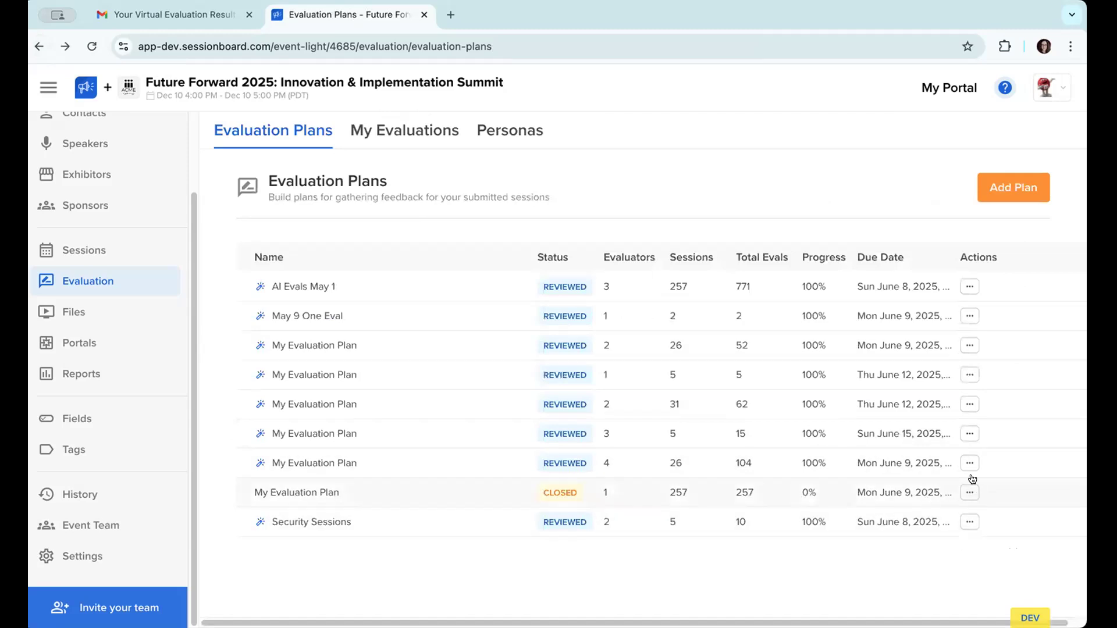
{"action": "left_click_drag", "start_coordinate": [750, 286], "coordinate": [737, 283]}
{"action": "left_click_drag", "start_coordinate": [905, 433], "coordinate": [686, 446]}
{"action": "left_click", "coordinate": [703, 445]}
{"action": "left_click", "coordinate": [967, 406]}
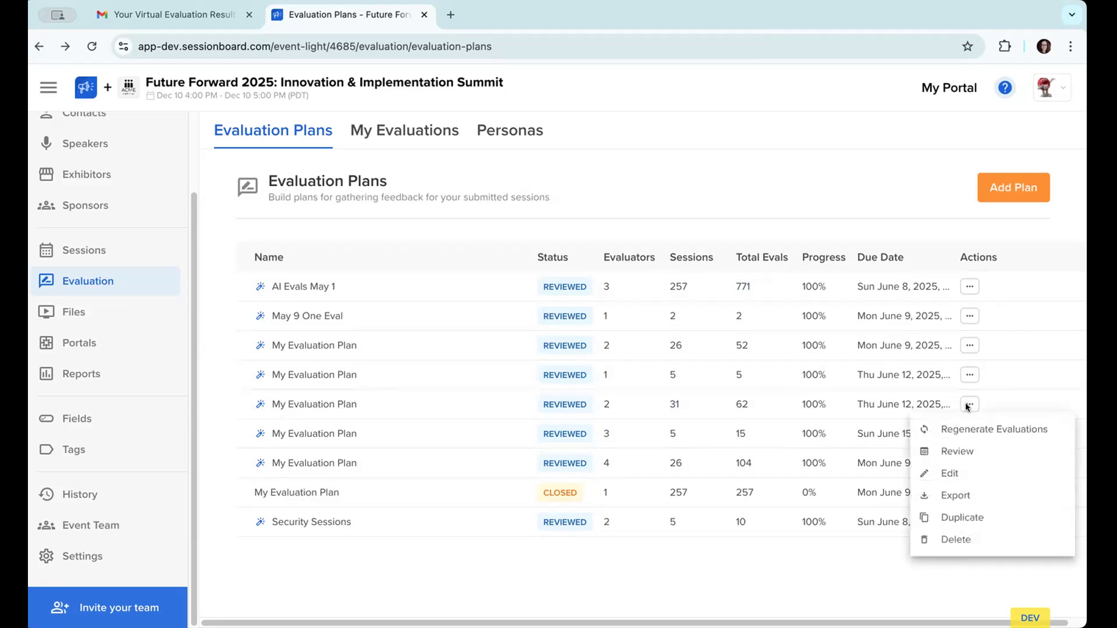
{"action": "left_click", "coordinate": [943, 451]}
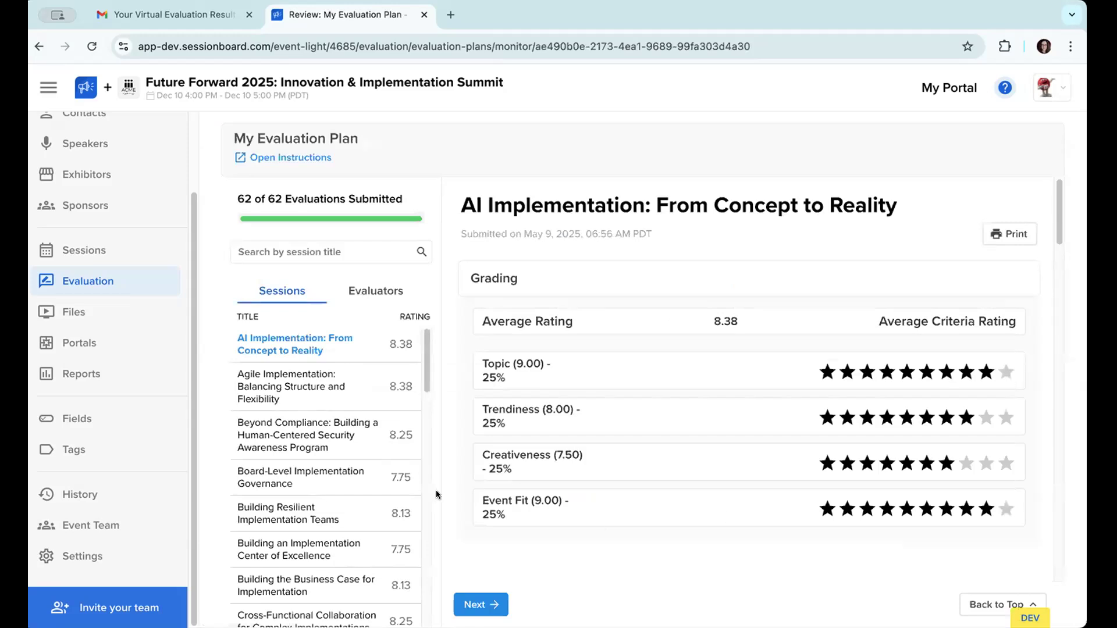
Step: Look through the full list of sessions and their ratings in My Evaluation Plan
{"action": "scroll", "coordinate": [343, 506], "scroll_direction": "down", "scroll_amount": 1}
{"action": "scroll", "coordinate": [342, 507], "scroll_direction": "down", "scroll_amount": 10}
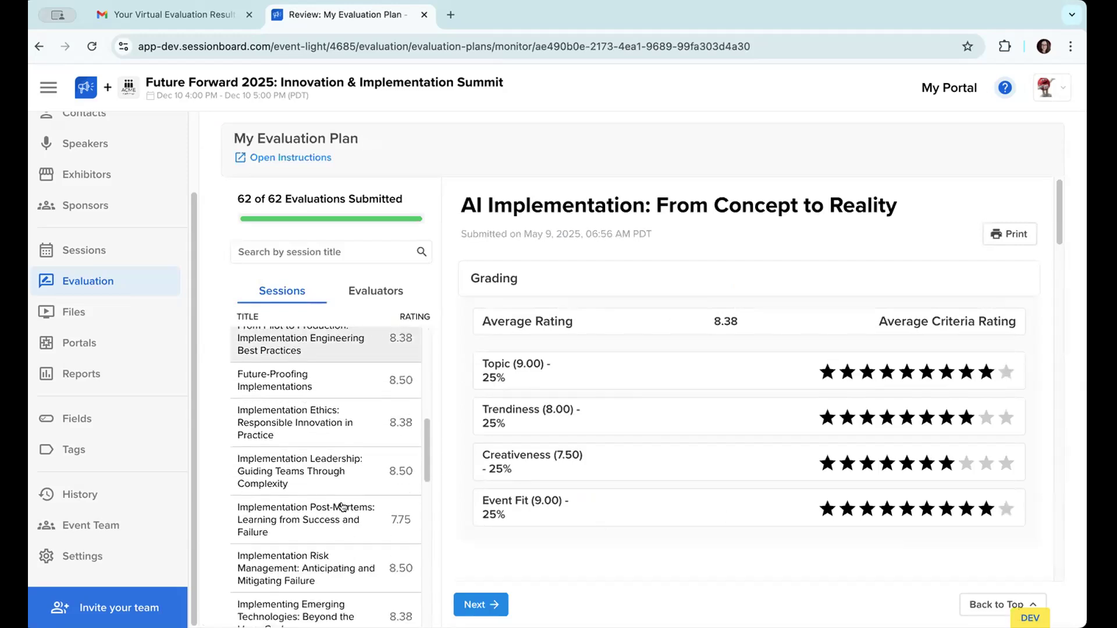
{"action": "scroll", "coordinate": [343, 506], "scroll_direction": "down", "scroll_amount": 4}
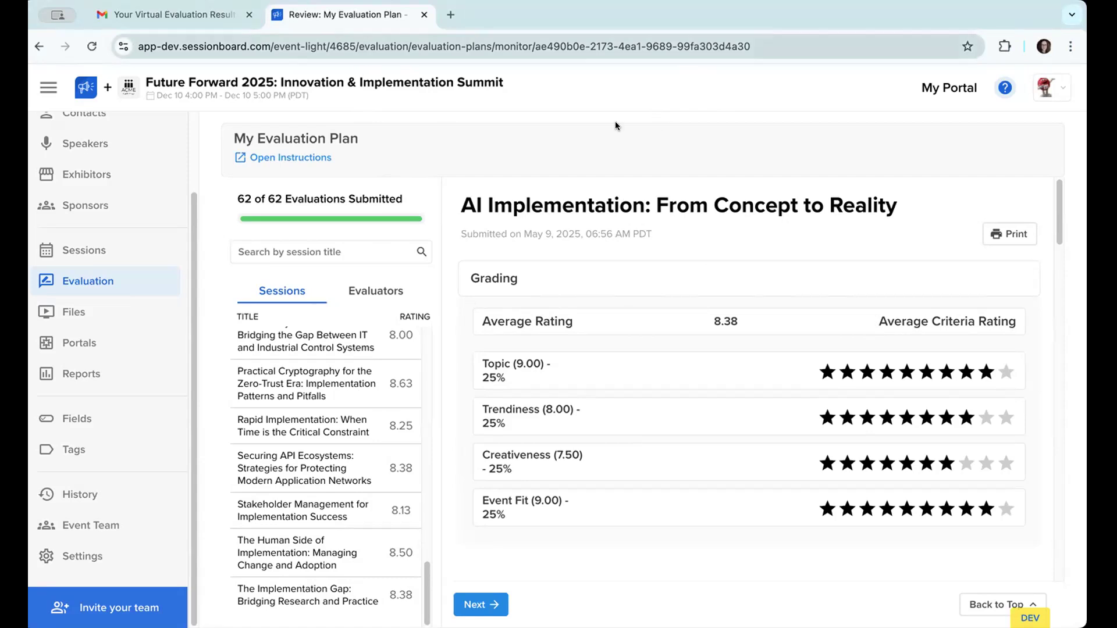
Step: Open the AI Evaluations article in the Sessionboard Knowledge Base and look over its introduction, contents and overview
{"action": "left_click", "coordinate": [566, 232]}
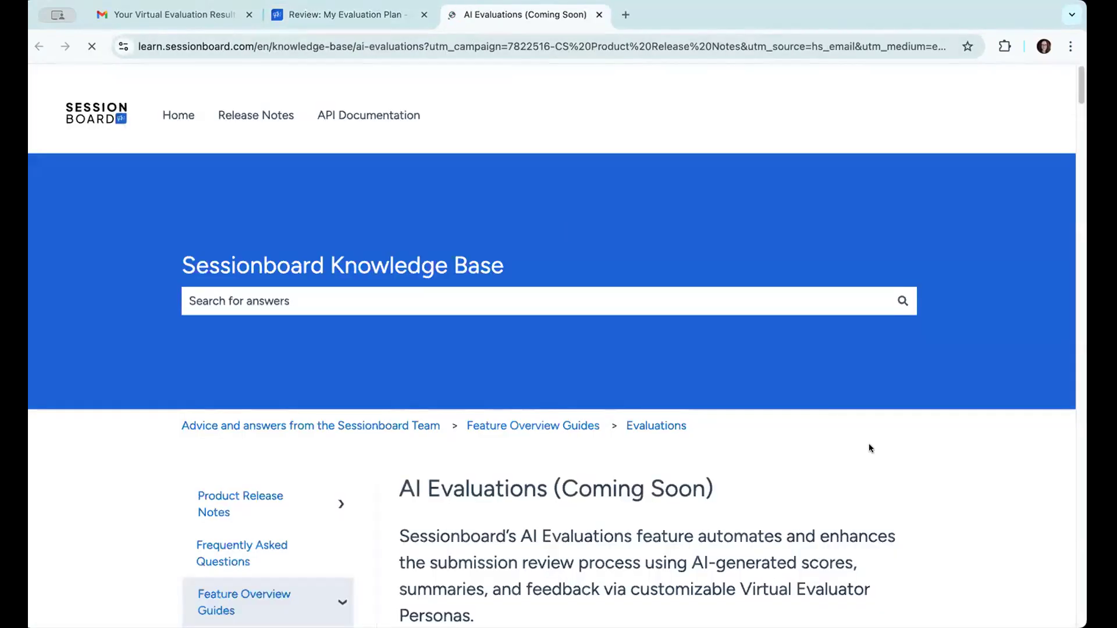
{"action": "scroll", "coordinate": [869, 448], "scroll_direction": "down", "scroll_amount": 1}
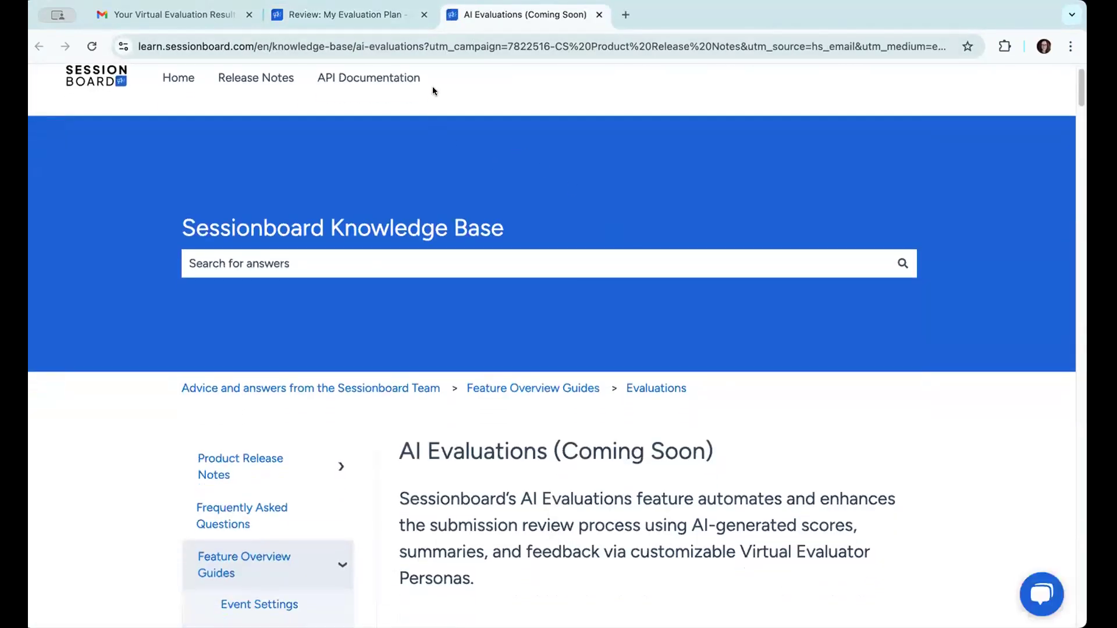
{"action": "scroll", "coordinate": [927, 435], "scroll_direction": "down", "scroll_amount": 5}
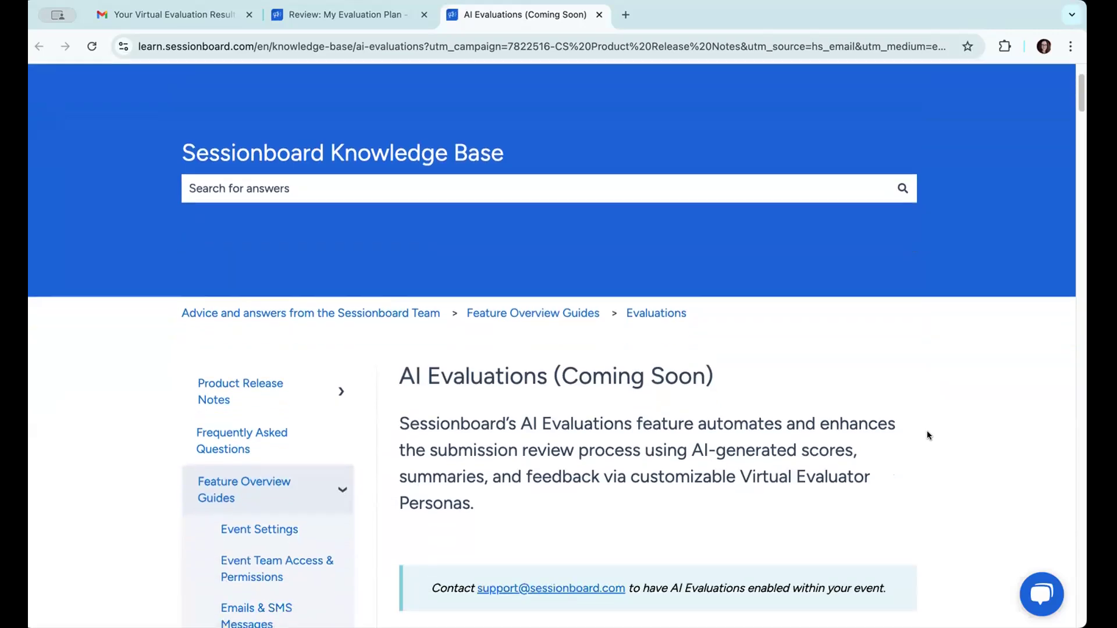
{"action": "scroll", "coordinate": [927, 435], "scroll_direction": "down", "scroll_amount": 1}
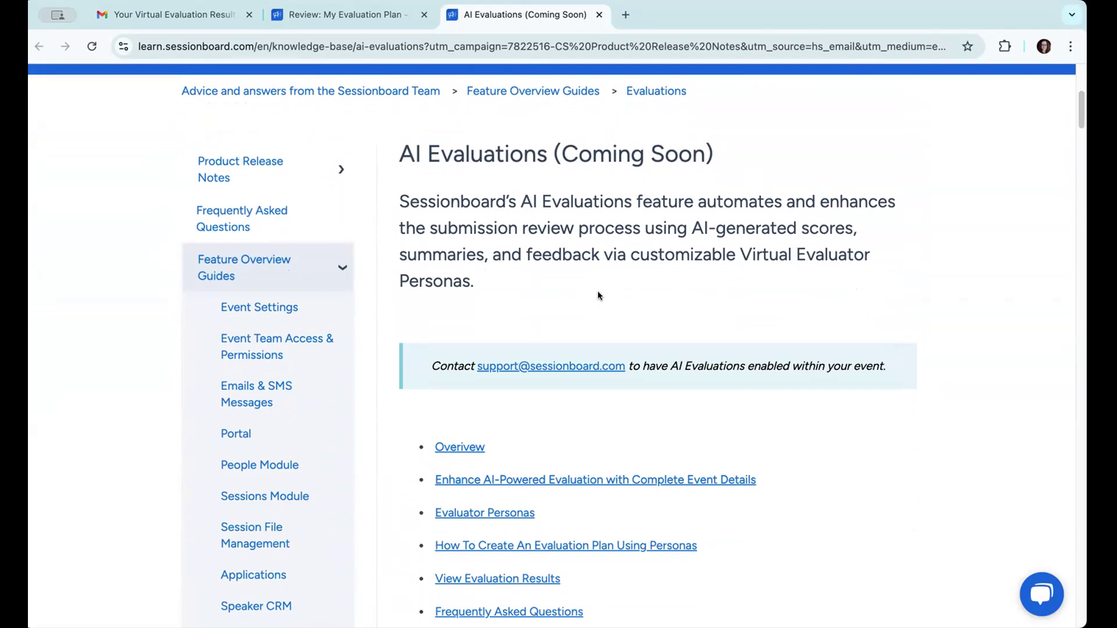
{"action": "scroll", "coordinate": [598, 295], "scroll_direction": "down", "scroll_amount": 4}
{"action": "scroll", "coordinate": [598, 295], "scroll_direction": "down", "scroll_amount": 3}
{"action": "scroll", "coordinate": [598, 295], "scroll_direction": "down", "scroll_amount": 4}
{"action": "scroll", "coordinate": [598, 295], "scroll_direction": "up", "scroll_amount": 1}
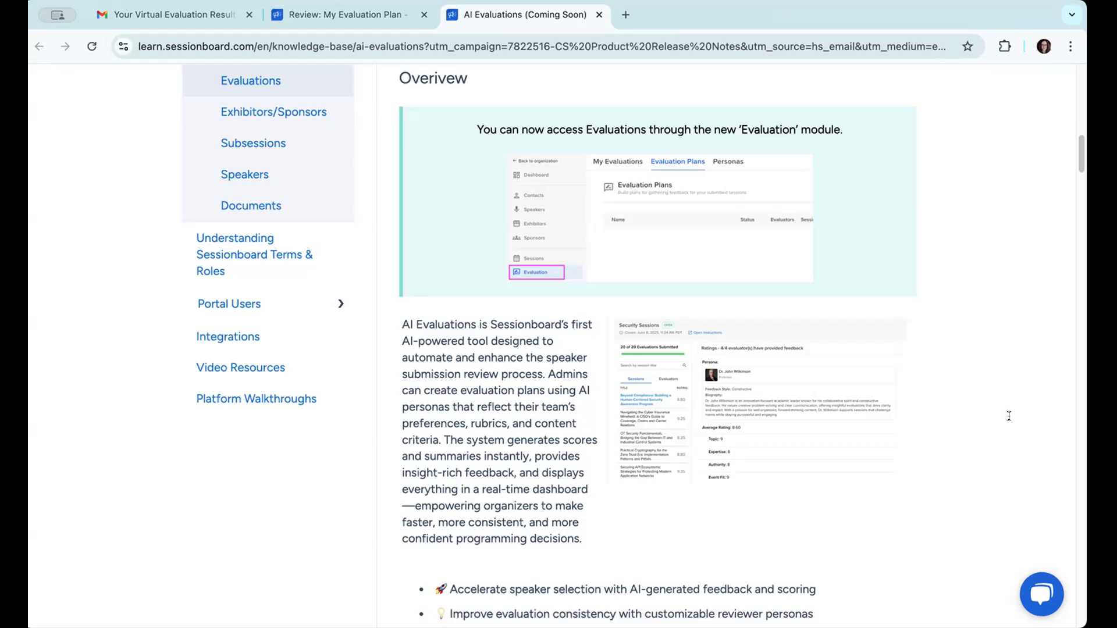
Step: Switch back to the My Evaluation Plan review and examine the Professor persona's feedback on the AI Implementation session
{"action": "left_click", "coordinate": [376, 19]}
{"action": "scroll", "coordinate": [521, 308], "scroll_direction": "down", "scroll_amount": 4}
{"action": "scroll", "coordinate": [521, 313], "scroll_direction": "down", "scroll_amount": 8}
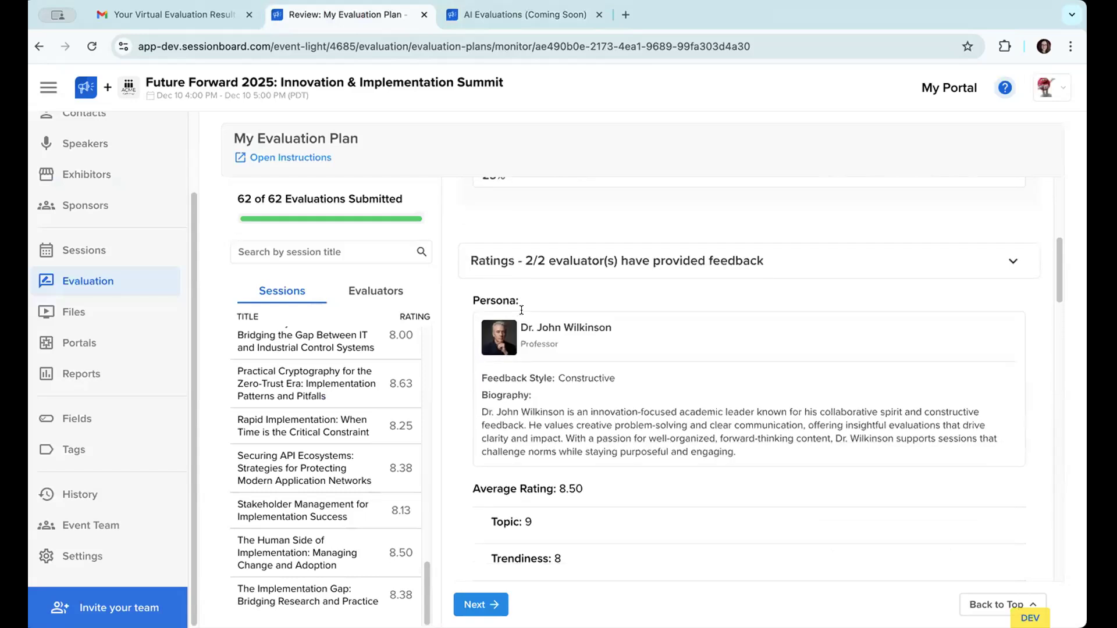
{"action": "scroll", "coordinate": [521, 310], "scroll_direction": "up", "scroll_amount": 1}
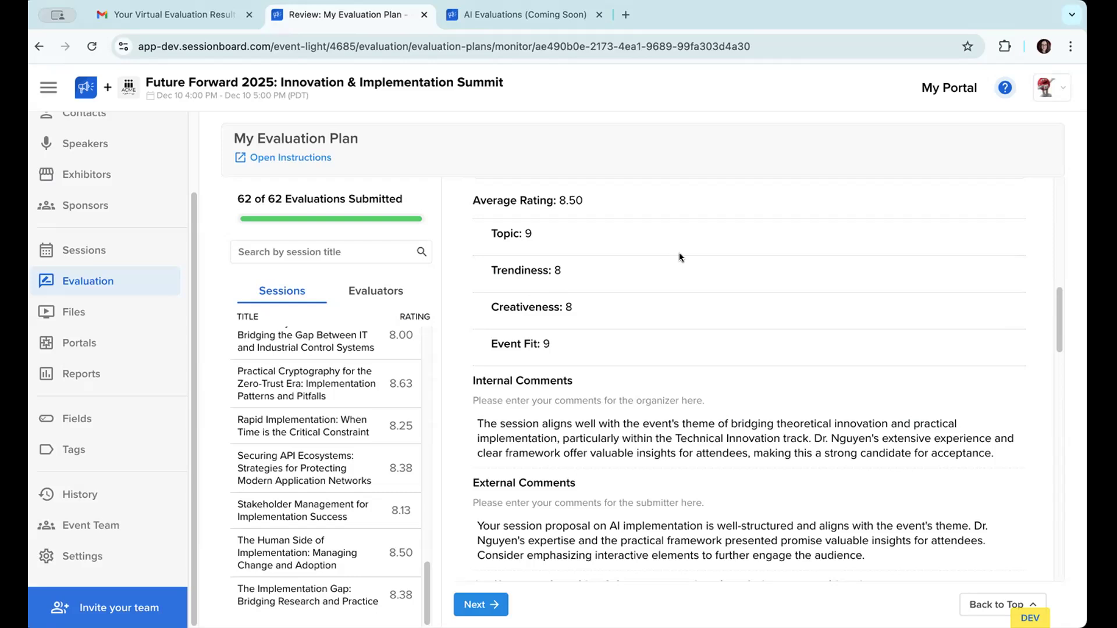
Step: Return to the evaluation plans list and view the available actions for the My Evaluation Plan with 5 sessions and 1 evaluator
{"action": "left_click", "coordinate": [134, 285]}
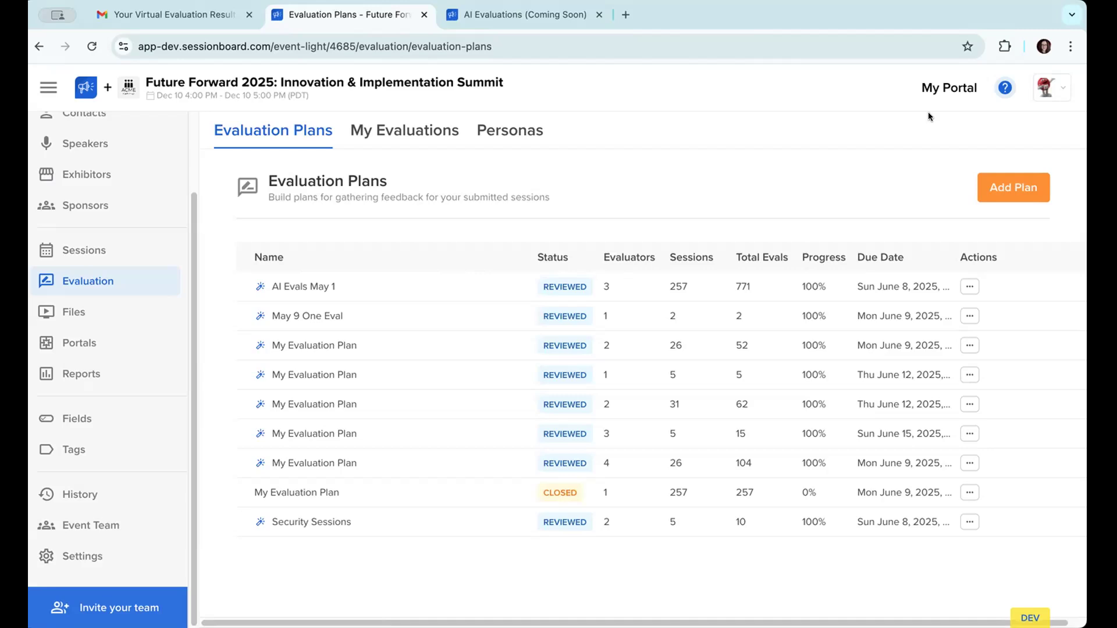
{"action": "left_click", "coordinate": [969, 374]}
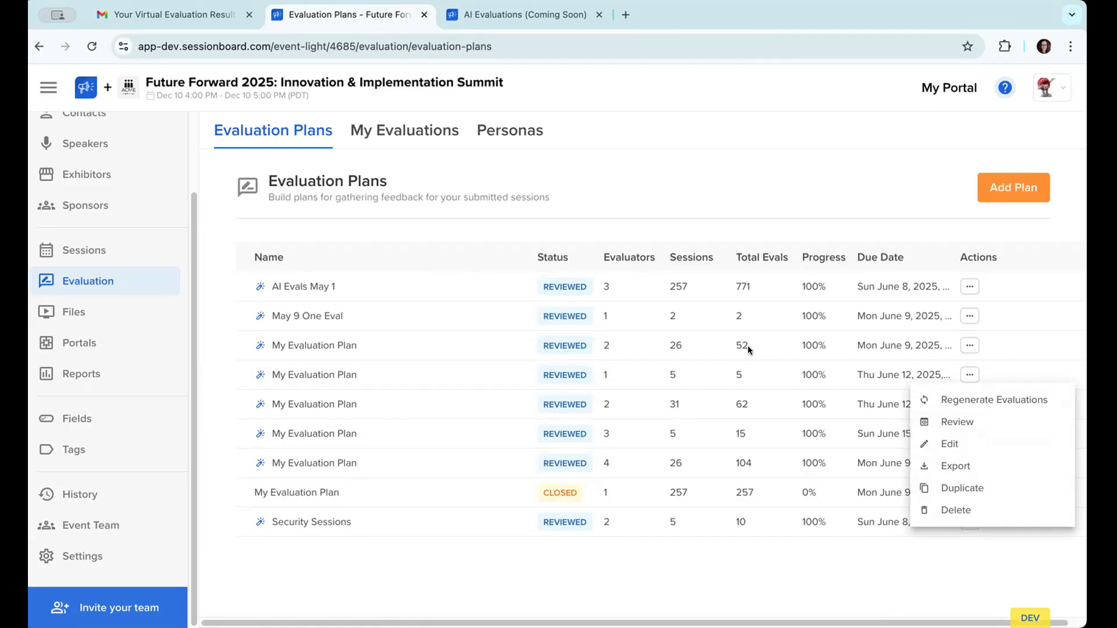
{"action": "left_click", "coordinate": [988, 256]}
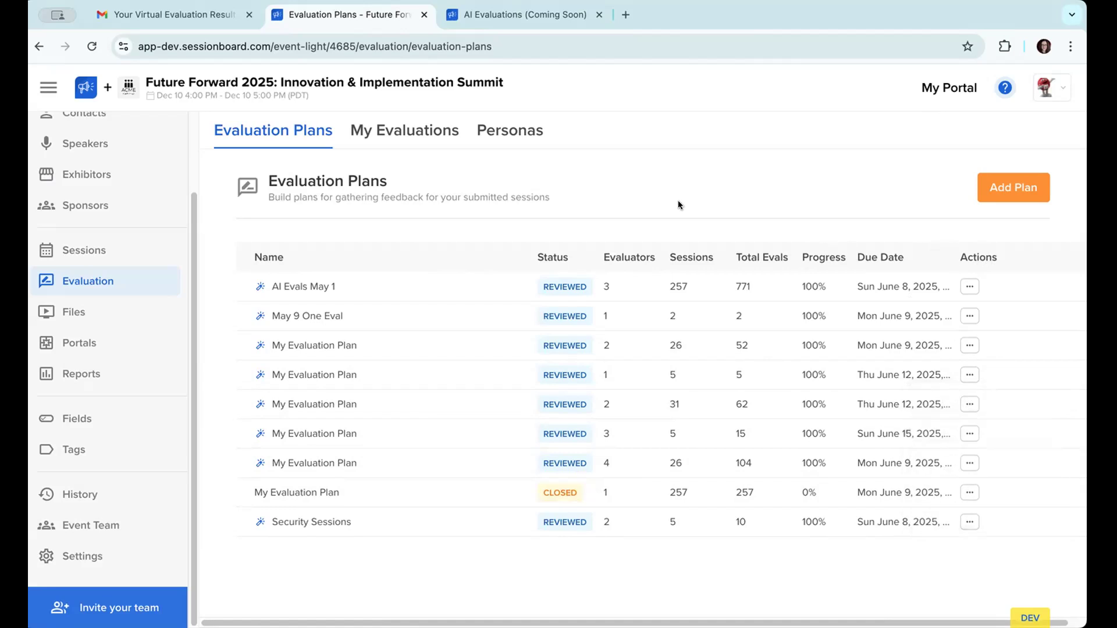
Step: Open the May 9 One Eval plan for editing, view its configuration and evaluation type, and return to the plans list without changes
{"action": "left_click", "coordinate": [968, 317]}
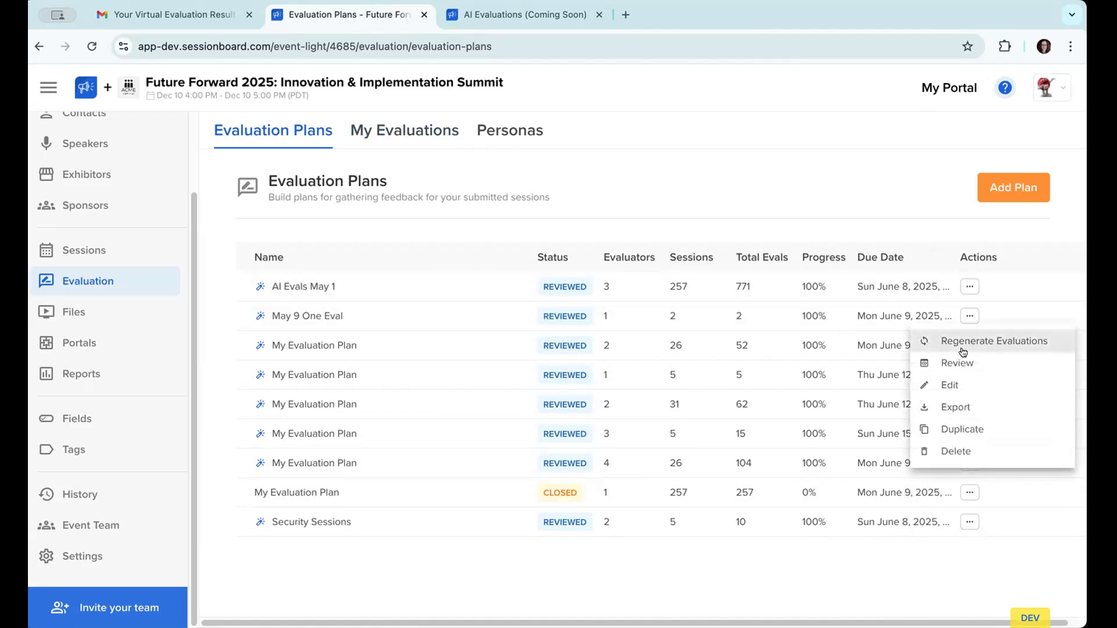
{"action": "left_click", "coordinate": [957, 384]}
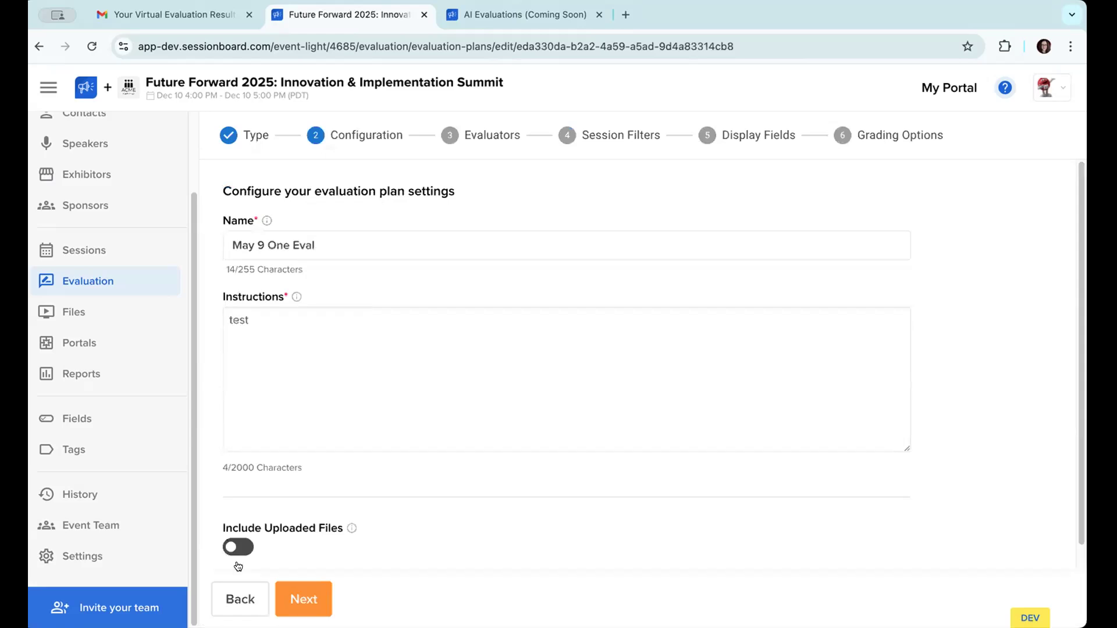
{"action": "left_click", "coordinate": [239, 591]}
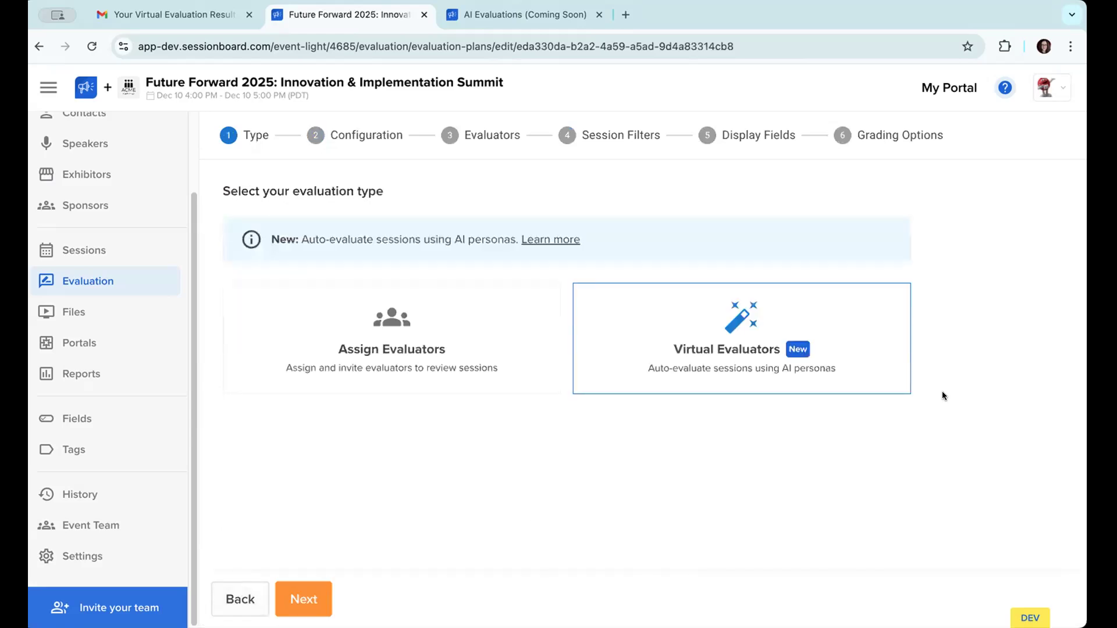
{"action": "left_click", "coordinate": [36, 46]}
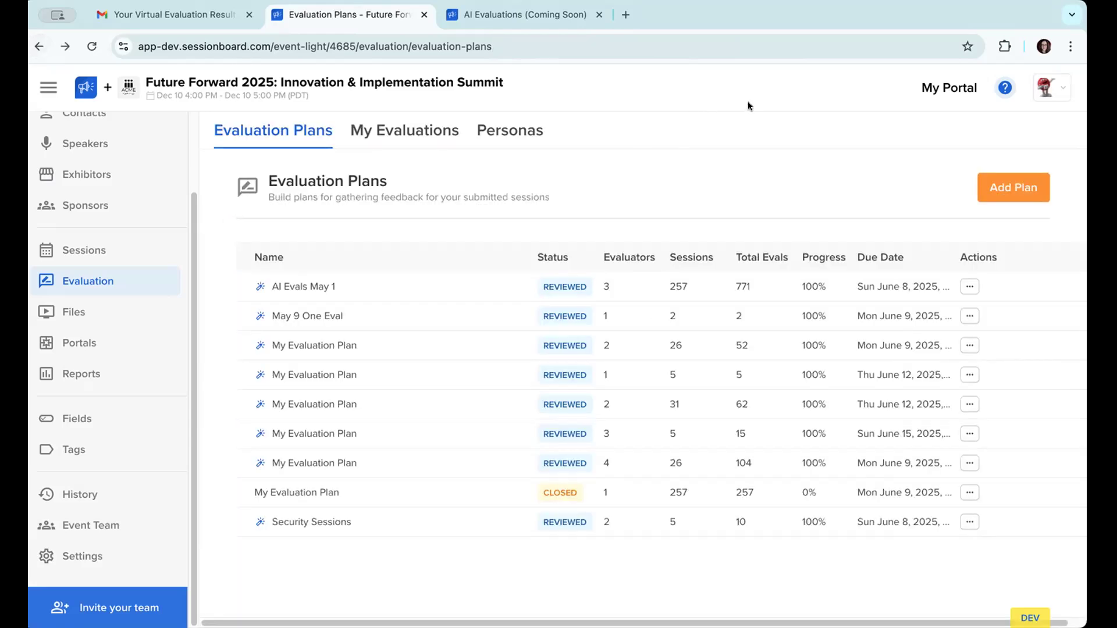
Step: Open the review of My Evaluation Plan with 26 sessions and 2 evaluators and read the ratings and comments for the AI Implementation session
{"action": "left_click", "coordinate": [969, 346]}
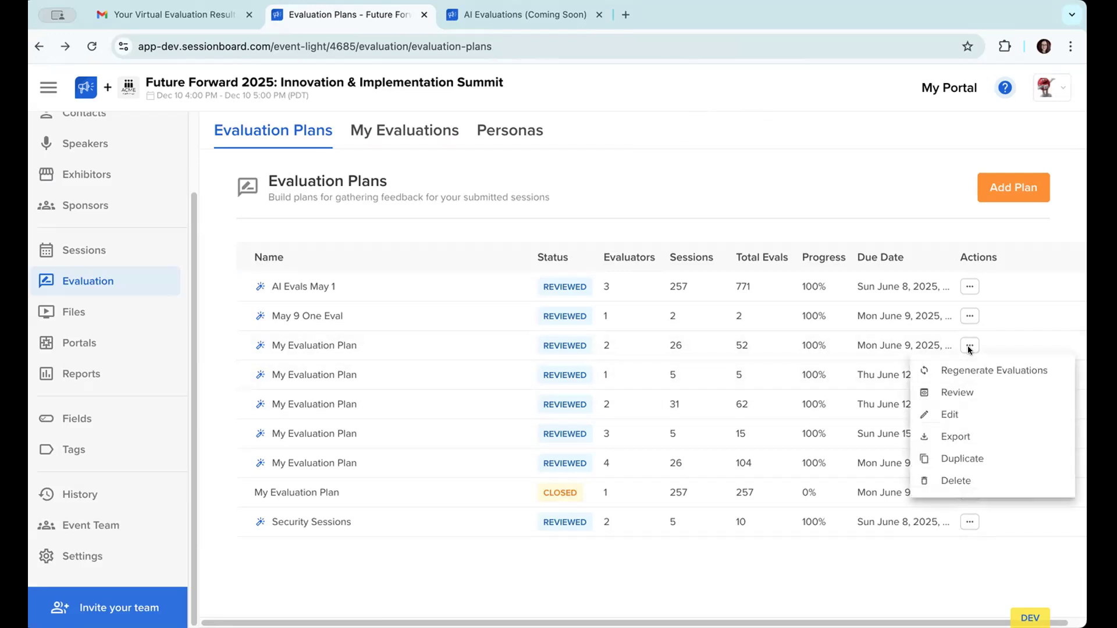
{"action": "left_click", "coordinate": [960, 388]}
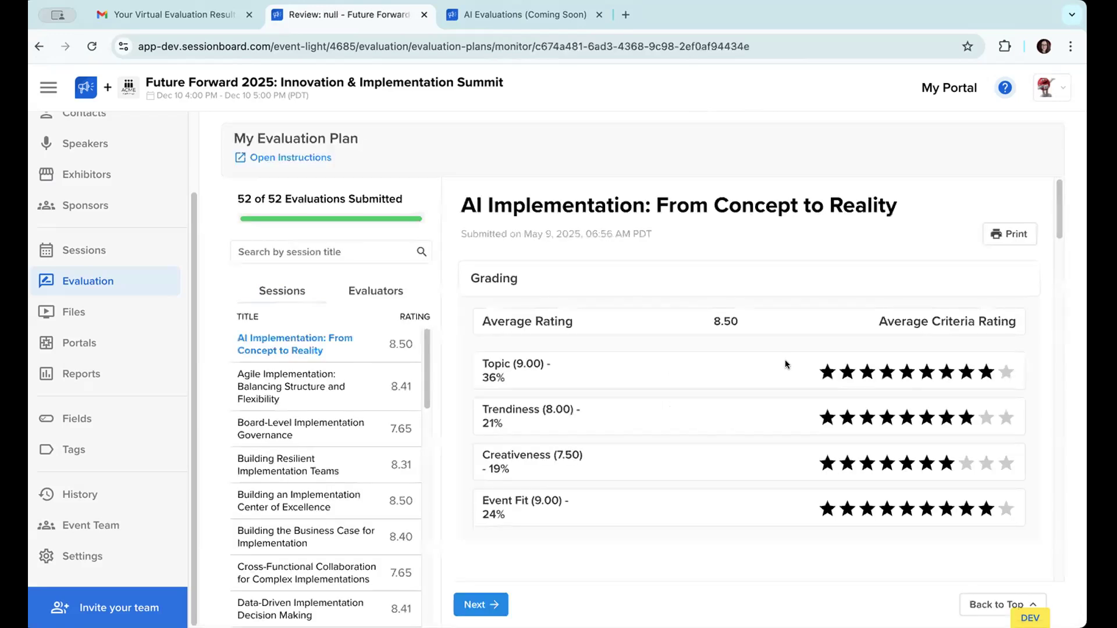
{"action": "scroll", "coordinate": [771, 371], "scroll_direction": "down", "scroll_amount": 10}
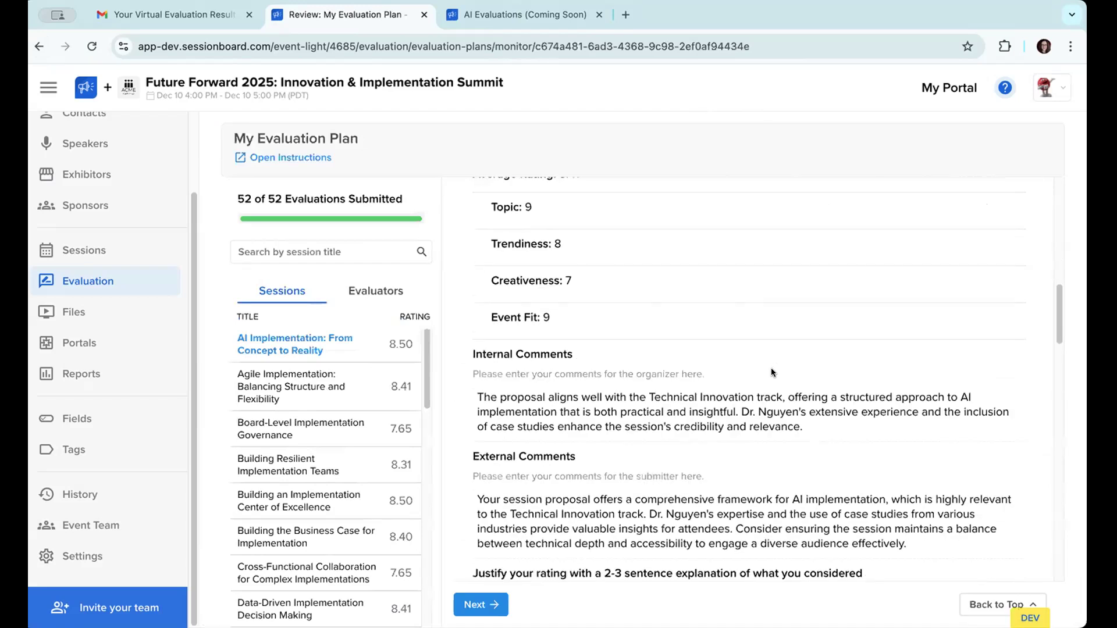
{"action": "scroll", "coordinate": [772, 371], "scroll_direction": "down", "scroll_amount": 5}
{"action": "scroll", "coordinate": [771, 366], "scroll_direction": "up", "scroll_amount": 2}
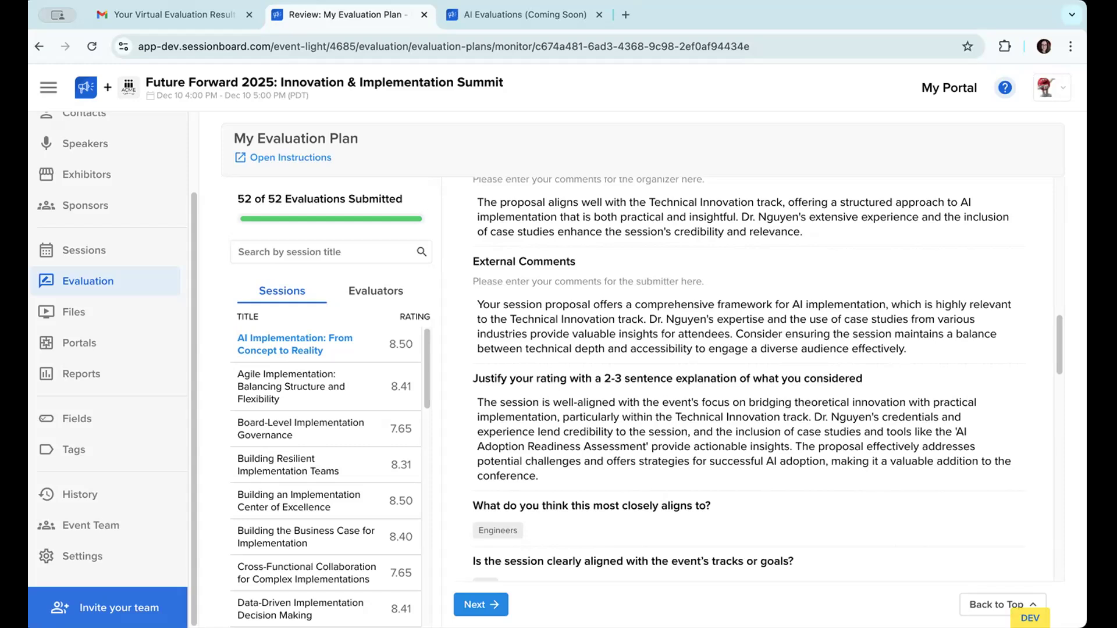
{"action": "scroll", "coordinate": [739, 525], "scroll_direction": "down", "scroll_amount": 1}
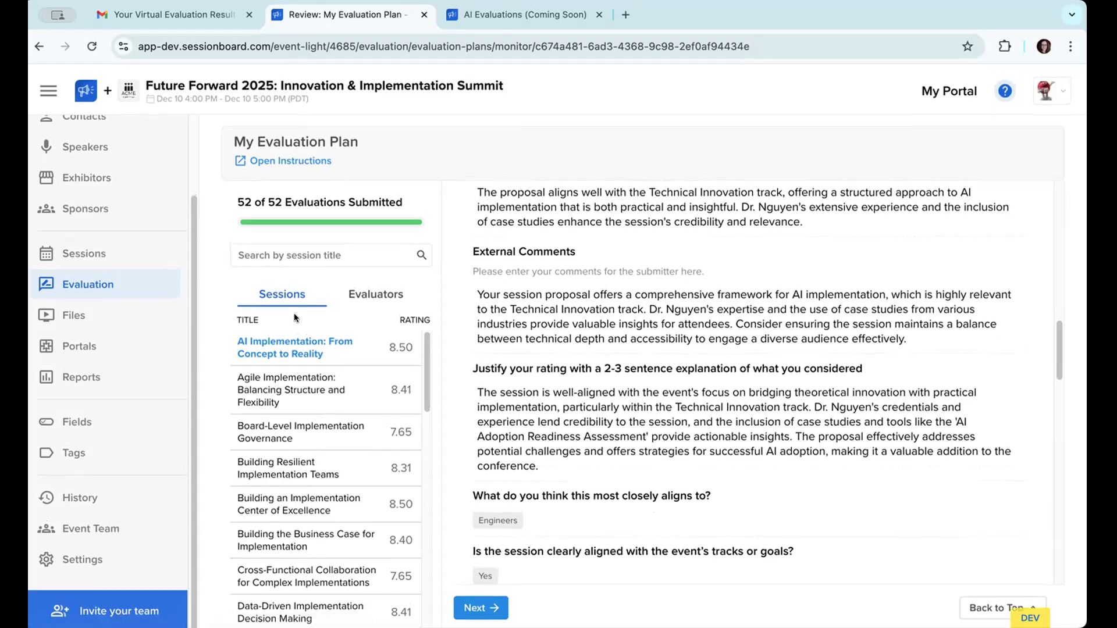
Step: Leave the plan review and open the overview of virtual evaluator personas
{"action": "left_click", "coordinate": [155, 272]}
{"action": "left_click", "coordinate": [531, 133]}
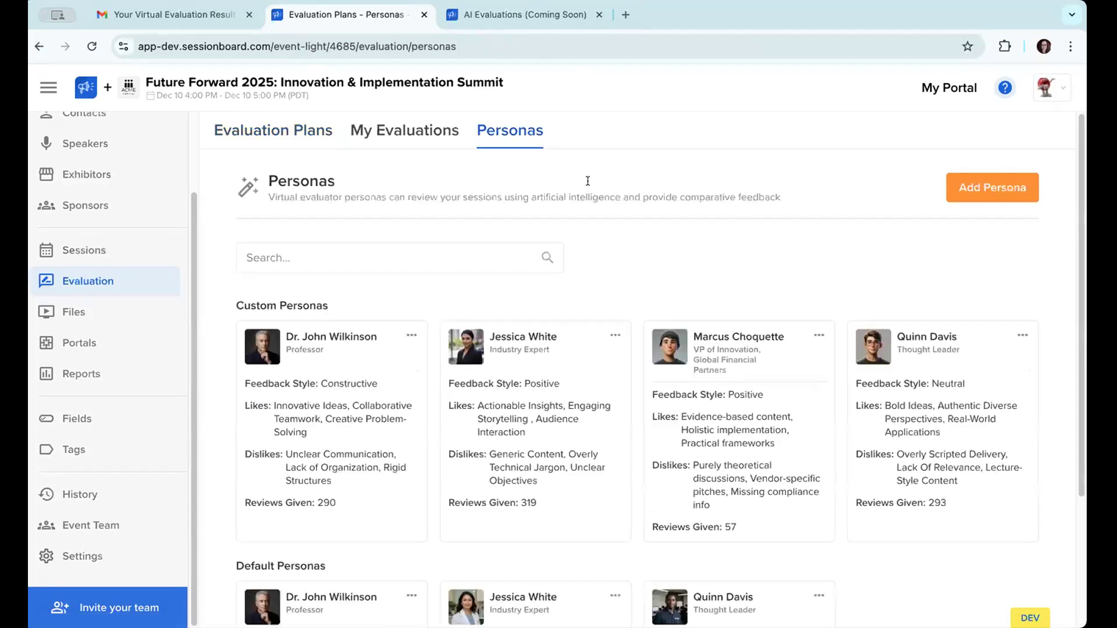